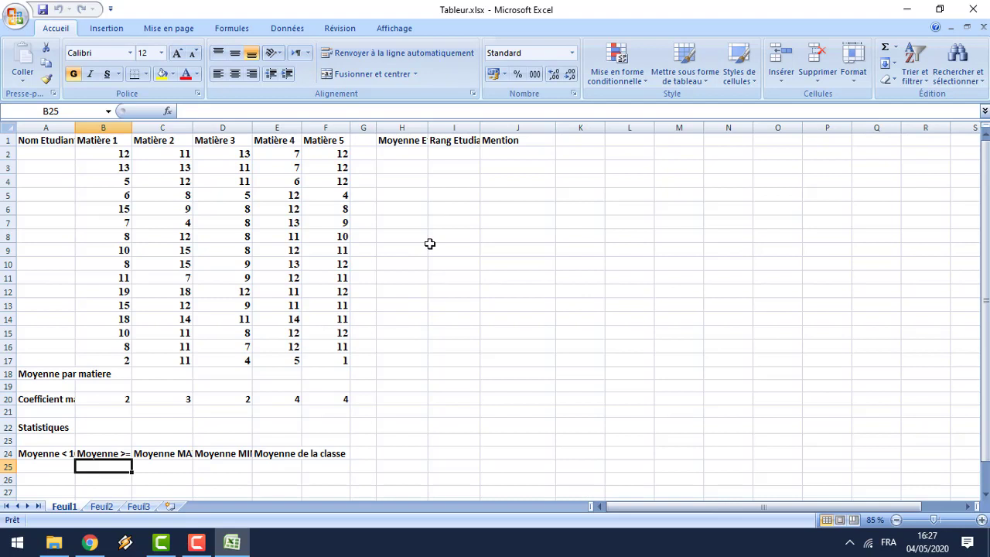
Widen columns A to F, H and I so that their headings and labels fit in full
{"action": "left_click", "coordinate": [60, 126]}
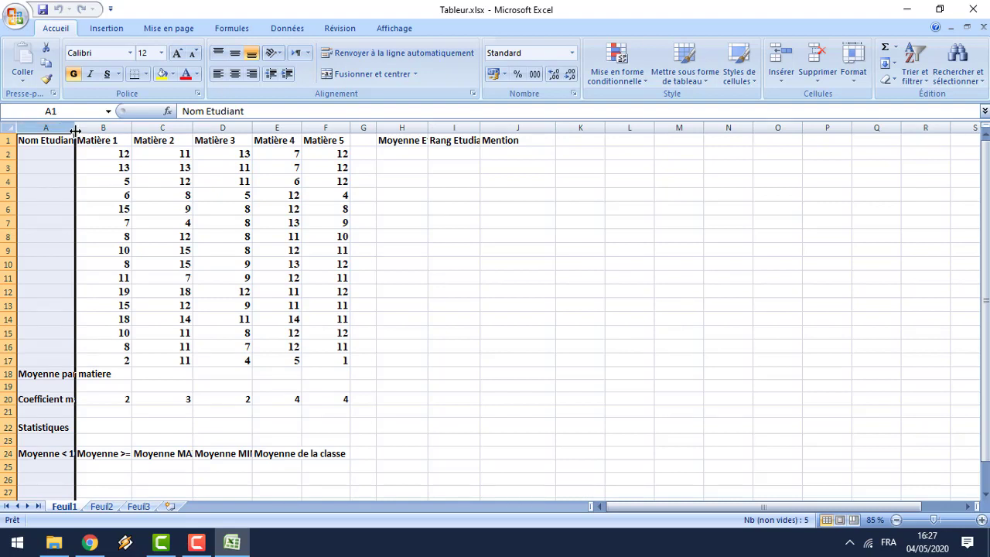
{"action": "left_click_drag", "start_coordinate": [75, 130], "coordinate": [214, 127]}
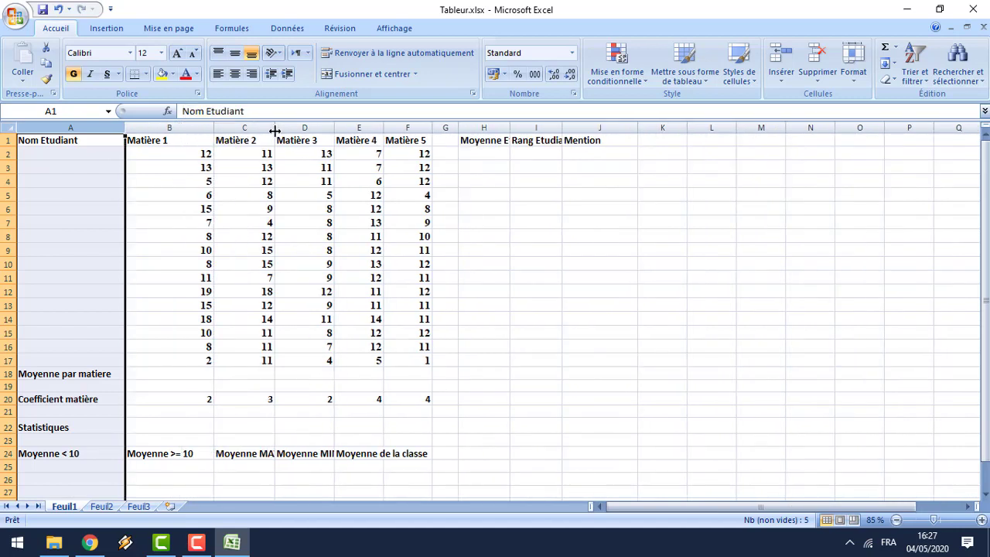
{"action": "left_click_drag", "start_coordinate": [275, 129], "coordinate": [588, 130]}
{"action": "left_click", "coordinate": [232, 237]}
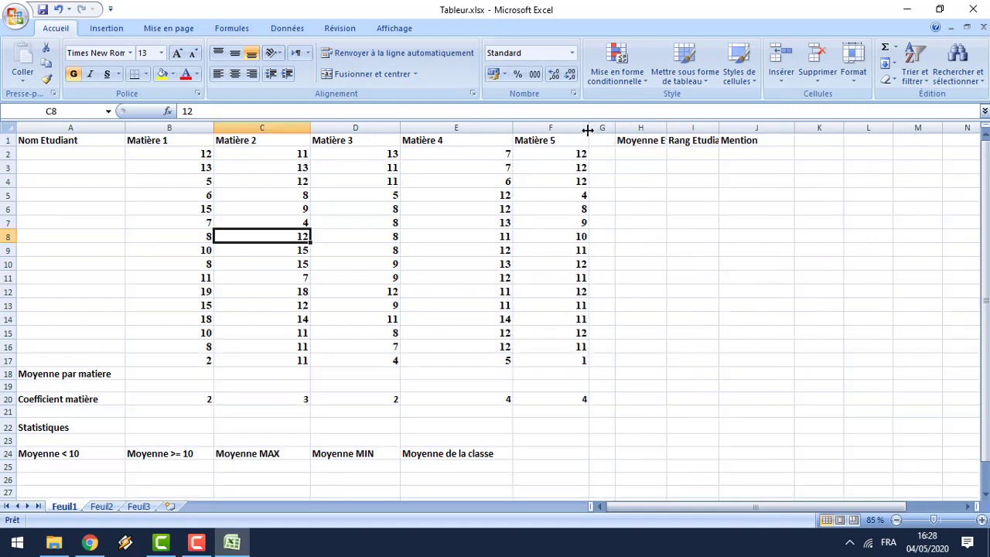
{"action": "left_click_drag", "start_coordinate": [667, 128], "coordinate": [788, 129]}
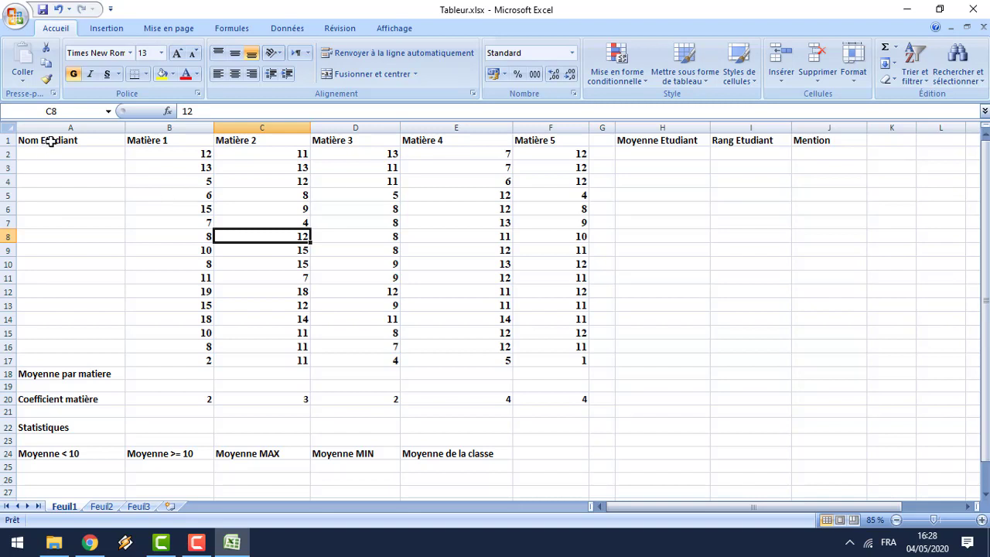
Open the border settings of the cell format for the grades table A1:F18
{"action": "left_click_drag", "start_coordinate": [49, 141], "coordinate": [537, 373]}
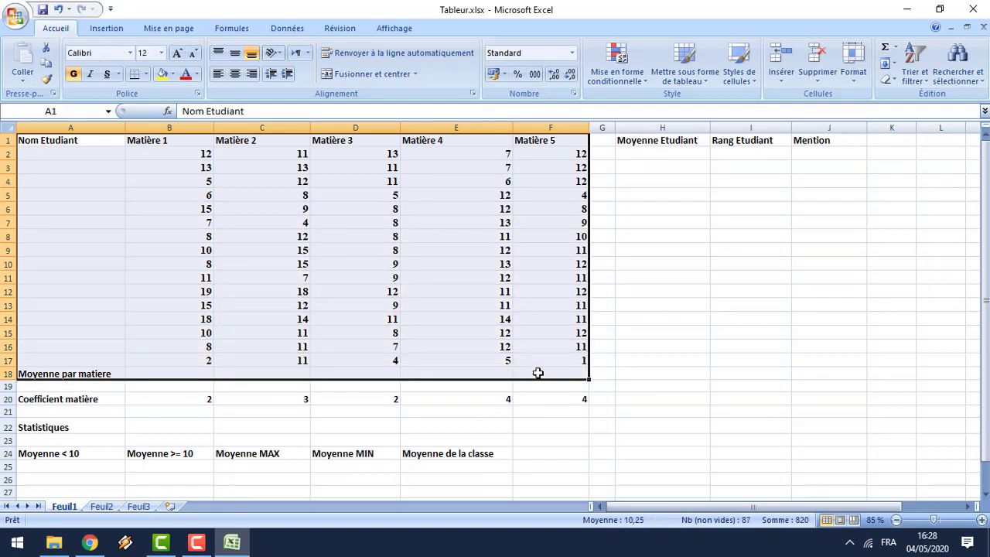
{"action": "right_click", "coordinate": [186, 265]}
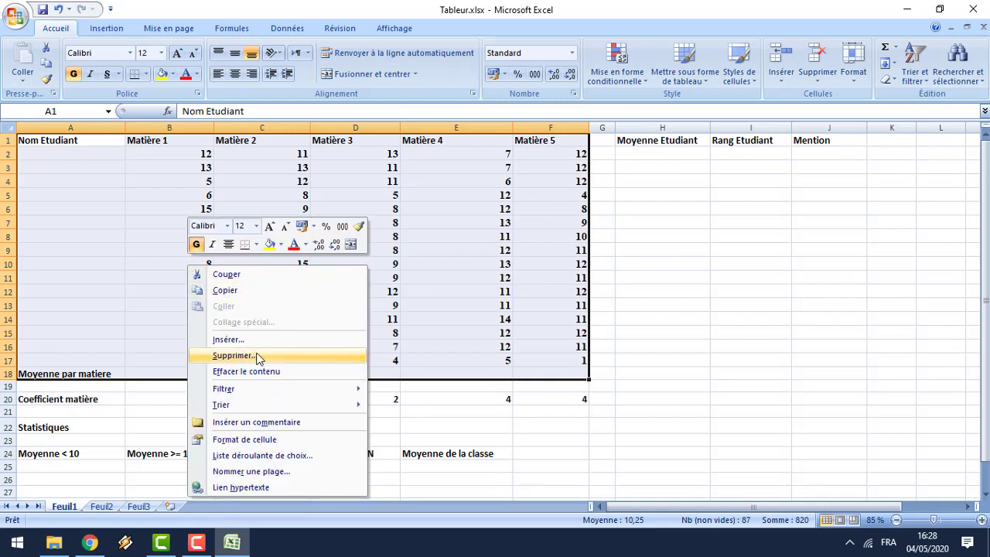
{"action": "left_click", "coordinate": [276, 441]}
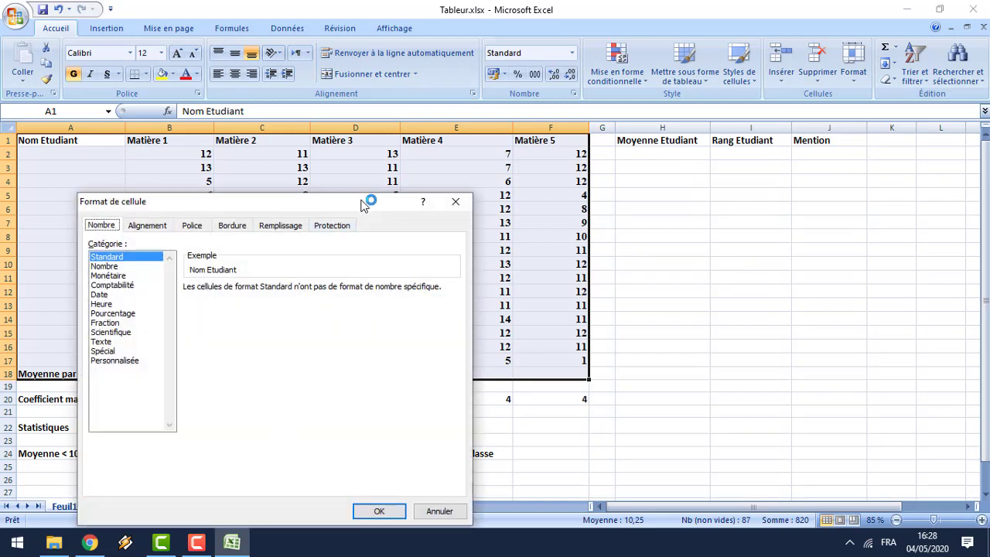
{"action": "left_click_drag", "start_coordinate": [361, 202], "coordinate": [481, 111]}
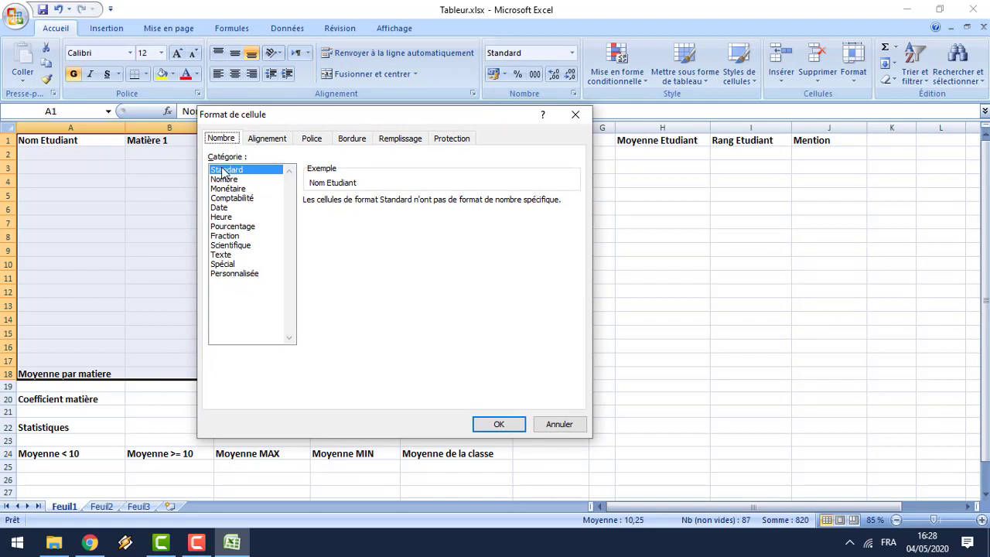
{"action": "left_click", "coordinate": [260, 140]}
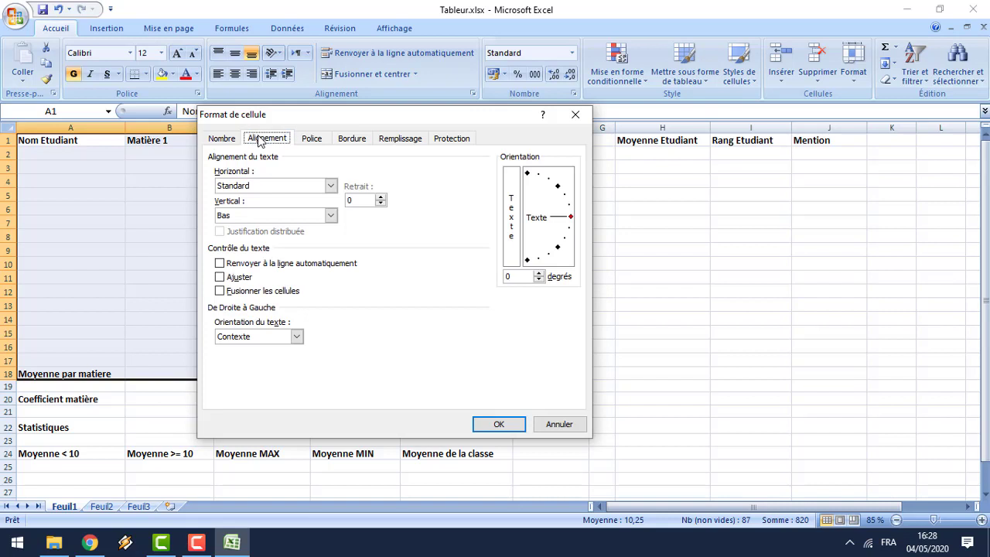
{"action": "left_click", "coordinate": [311, 139]}
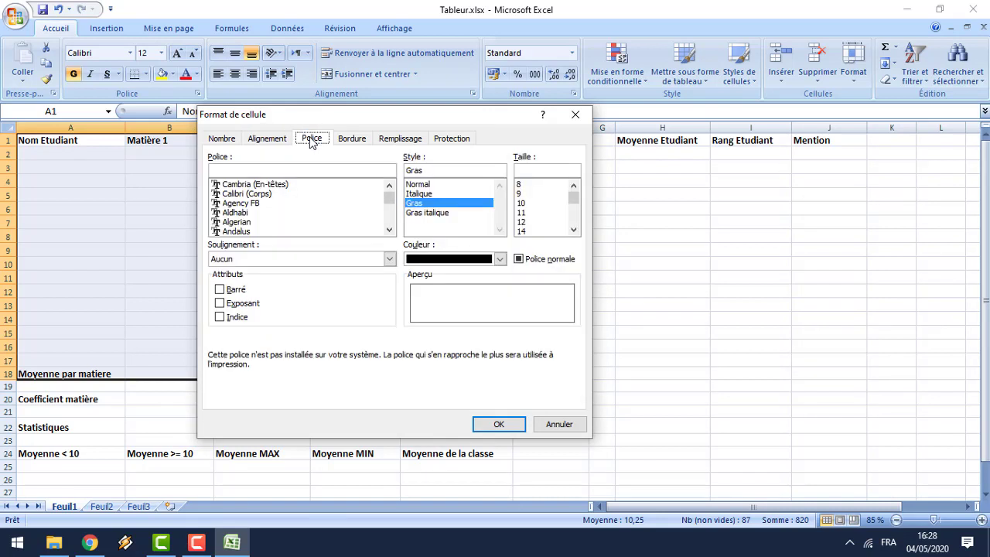
{"action": "left_click", "coordinate": [350, 140]}
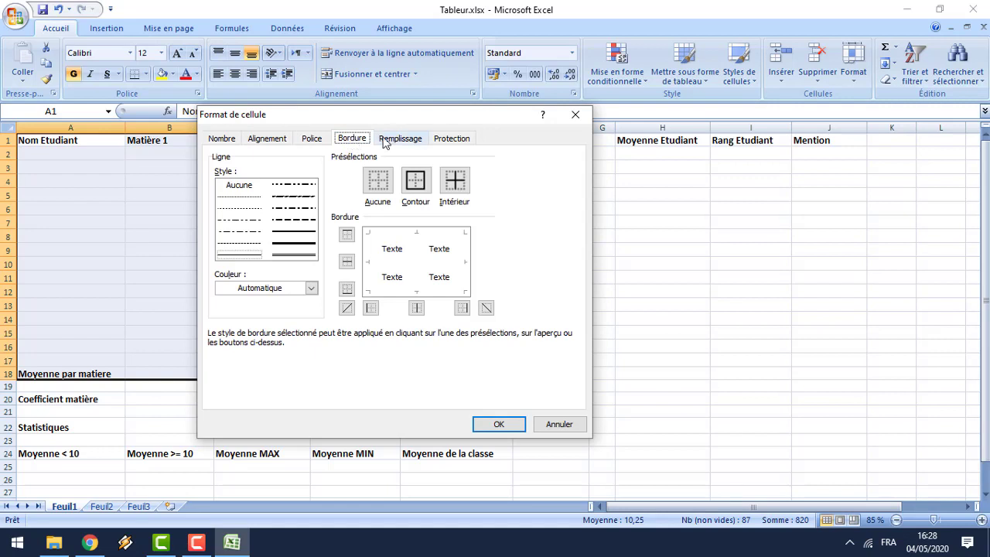
{"action": "left_click", "coordinate": [386, 140]}
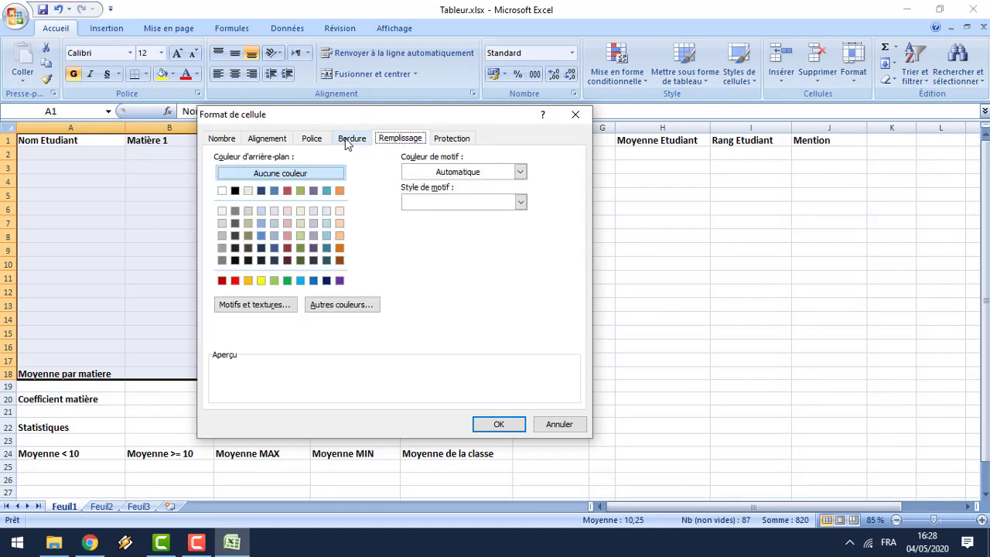
{"action": "left_click", "coordinate": [347, 144]}
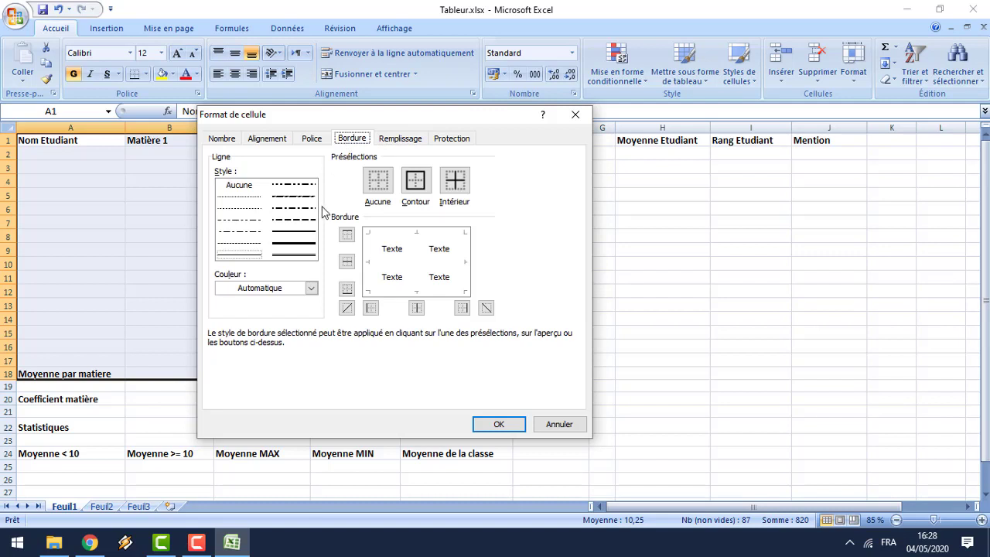
Set a double-line outline and thin solid inside borders in the automatic colour for the grades table
{"action": "left_click", "coordinate": [294, 255]}
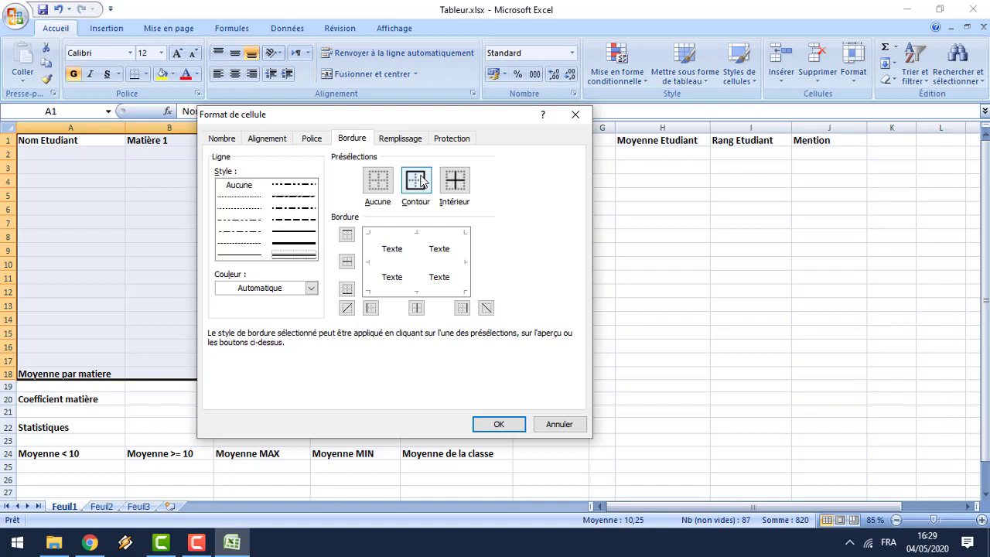
{"action": "left_click", "coordinate": [421, 181]}
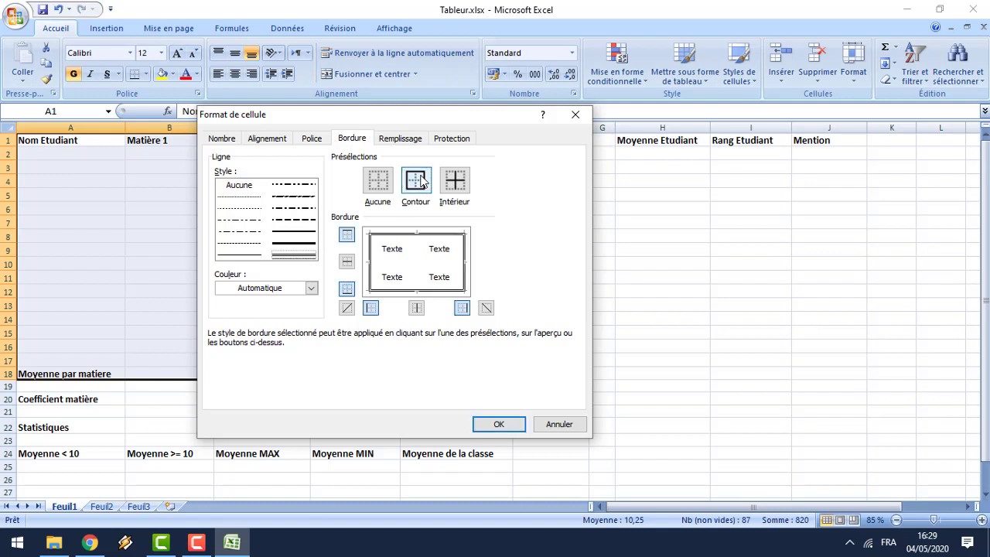
{"action": "left_click", "coordinate": [240, 256]}
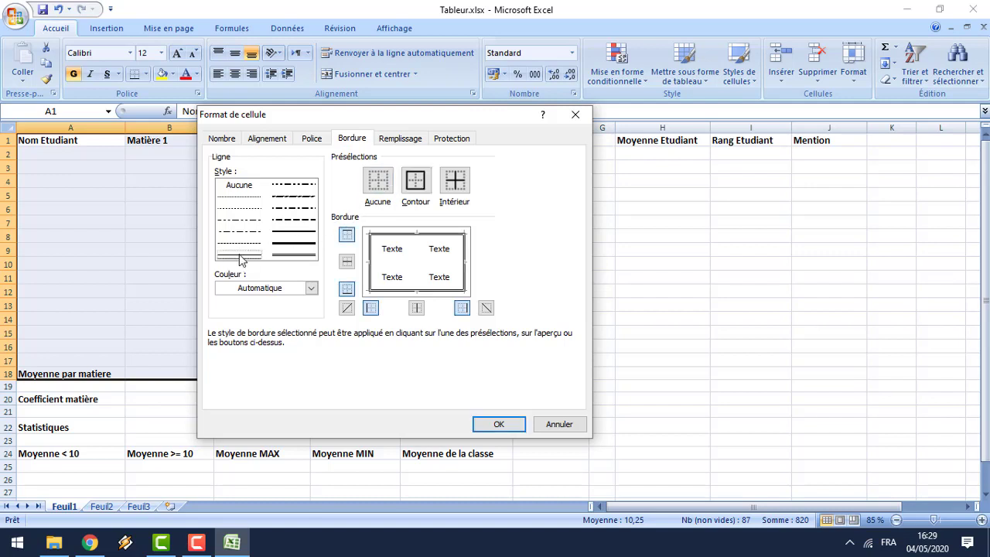
{"action": "left_click", "coordinate": [457, 181]}
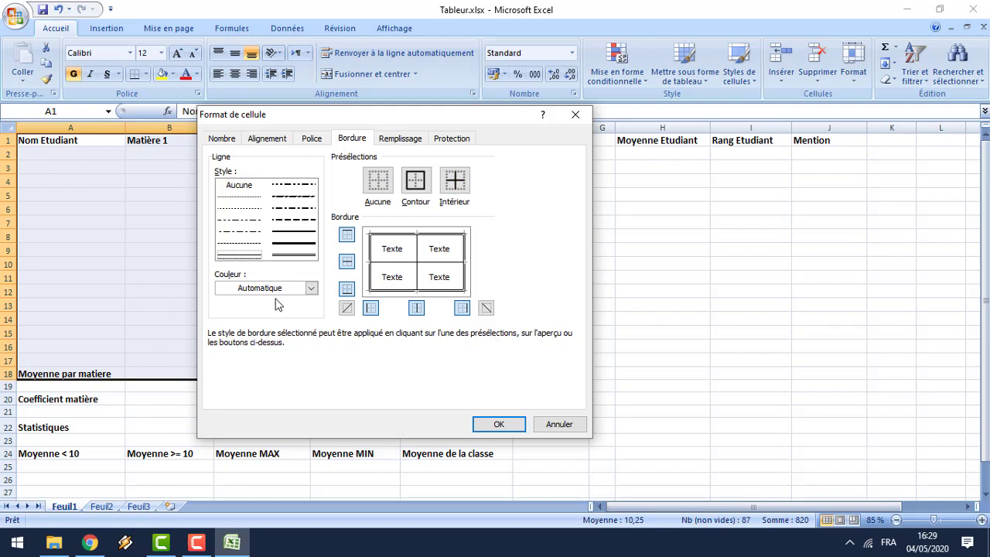
Give the grades table A1:F18 dark blue borders with thin solid inside lines and a double-line outline
{"action": "left_click", "coordinate": [312, 288]}
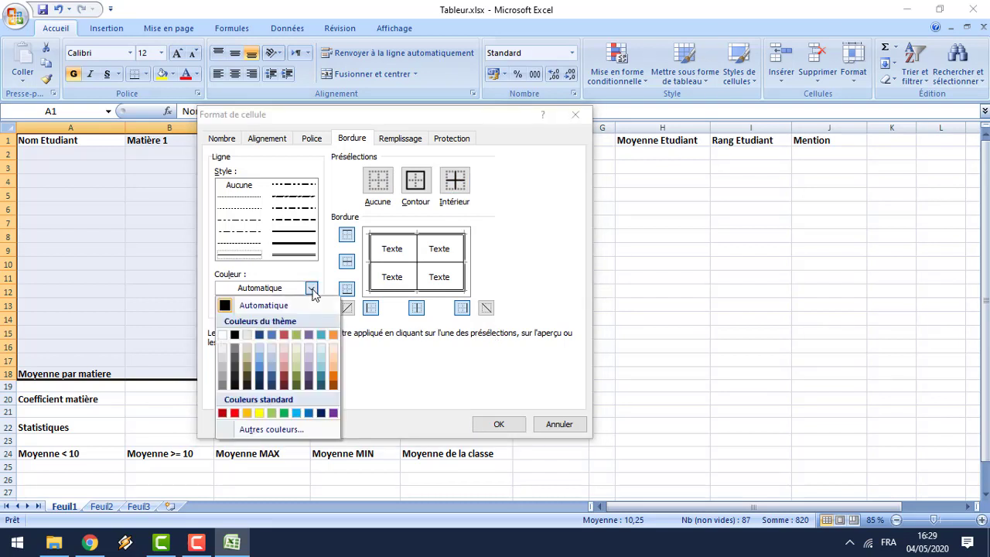
{"action": "left_click", "coordinate": [262, 335]}
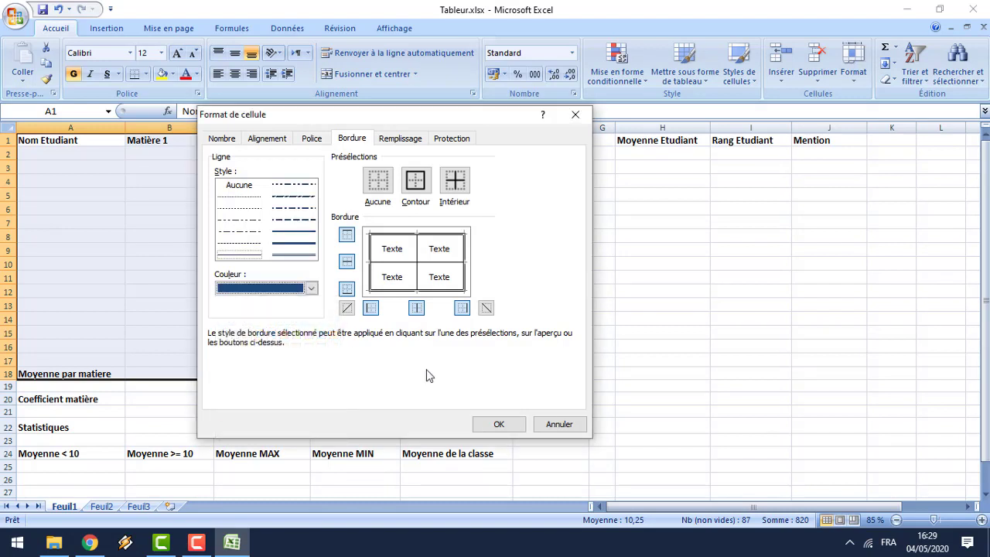
{"action": "left_click", "coordinate": [410, 179]}
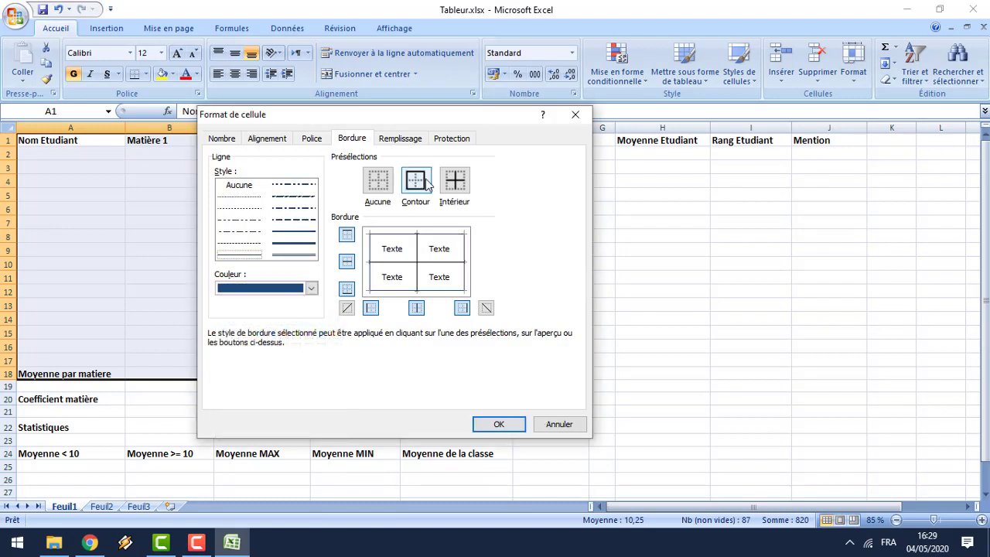
{"action": "left_click", "coordinate": [458, 183]}
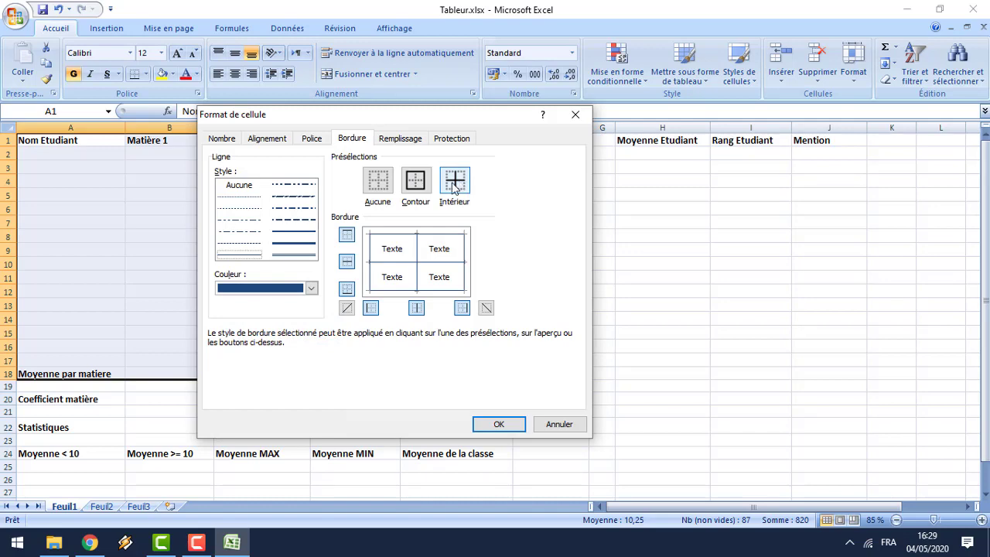
{"action": "left_click", "coordinate": [304, 255]}
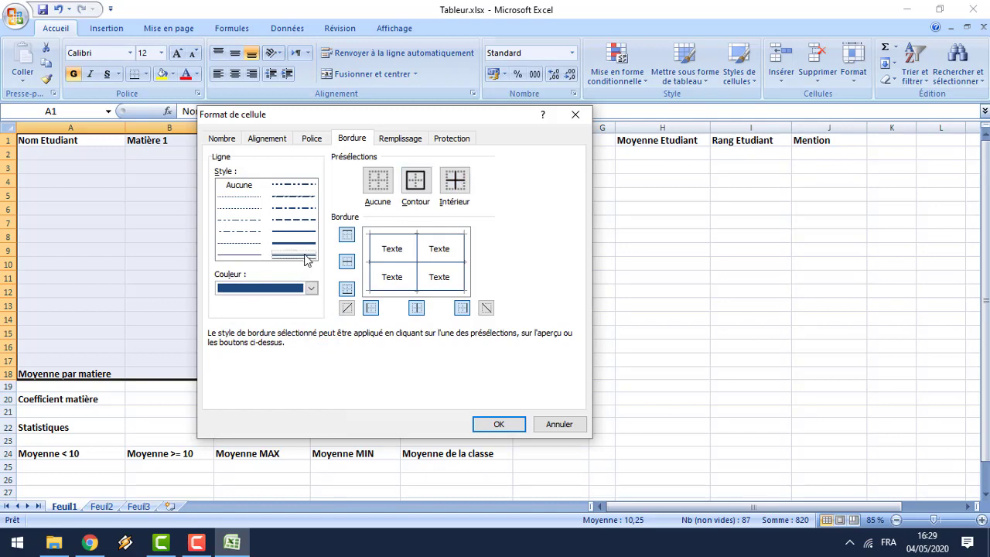
{"action": "left_click", "coordinate": [407, 191]}
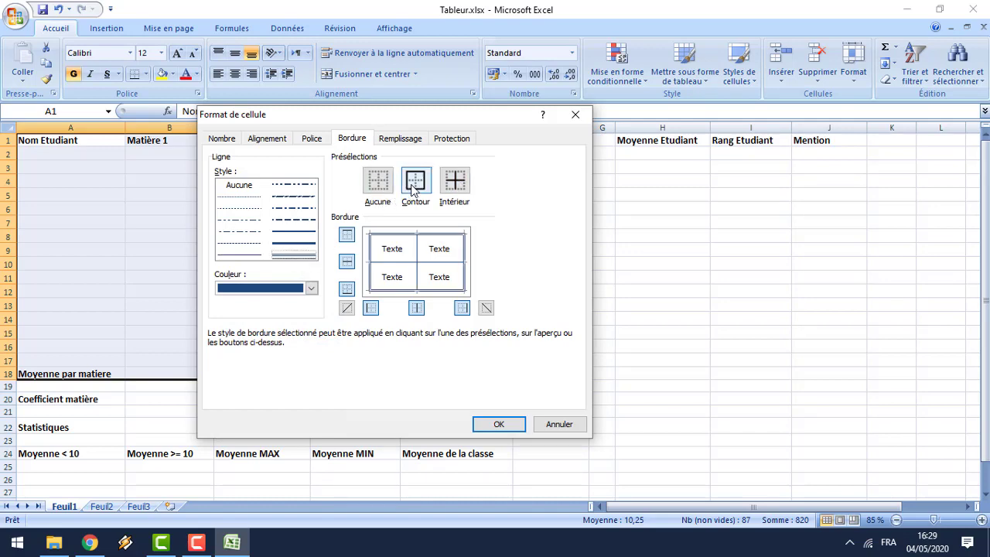
{"action": "left_click", "coordinate": [496, 425]}
{"action": "left_click", "coordinate": [728, 341]}
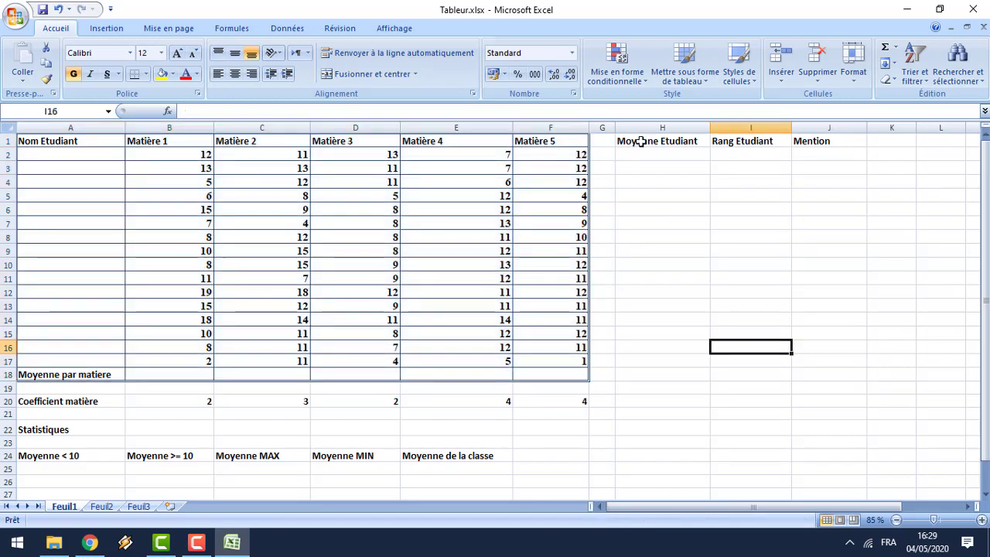
Apply all borders to the student average, rank and mention table in H1:J17
{"action": "left_click_drag", "start_coordinate": [639, 141], "coordinate": [802, 358]}
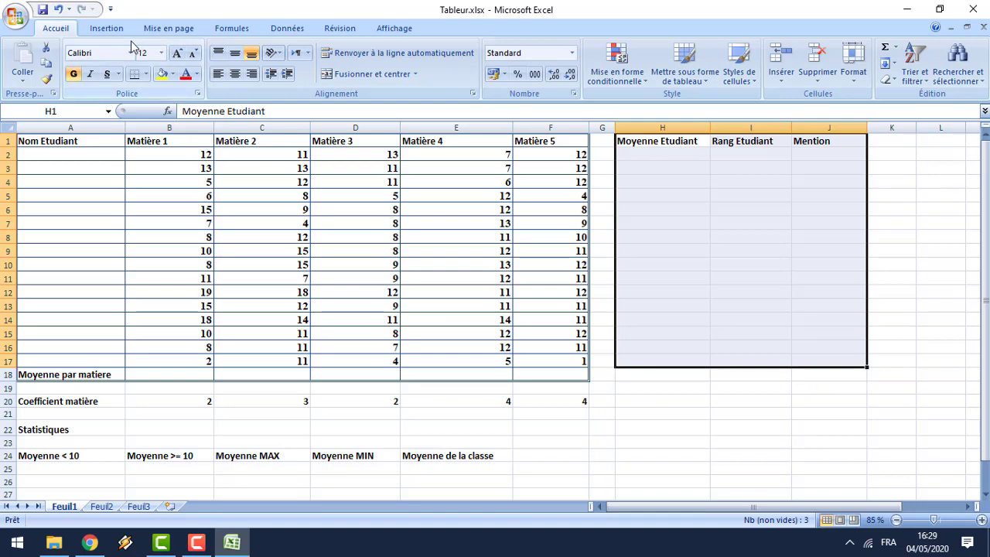
{"action": "left_click", "coordinate": [145, 74]}
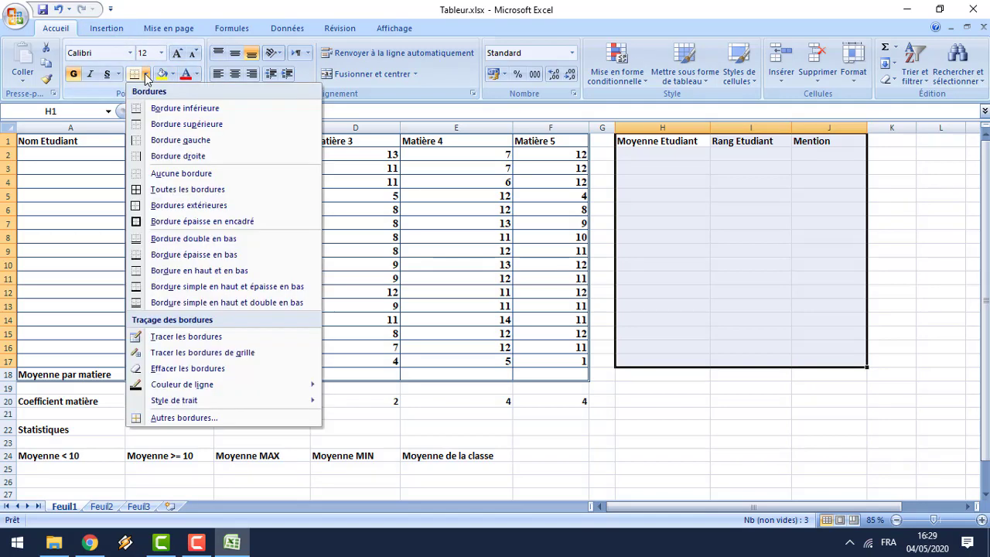
{"action": "left_click", "coordinate": [182, 191]}
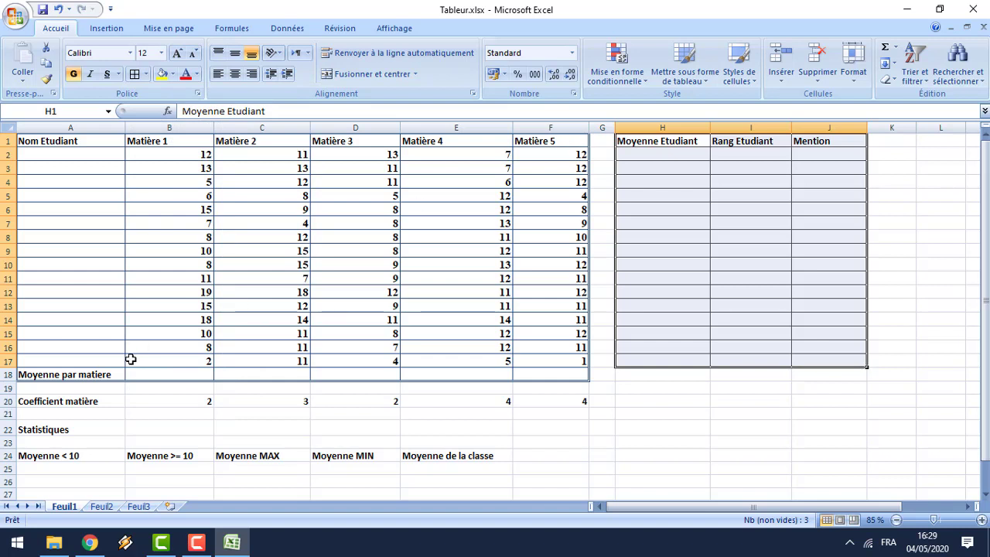
Apply all borders to the coefficient row A20:F20, the Statistiques cell A22 and the statistics table A24:E25
{"action": "left_click_drag", "start_coordinate": [66, 402], "coordinate": [534, 397]}
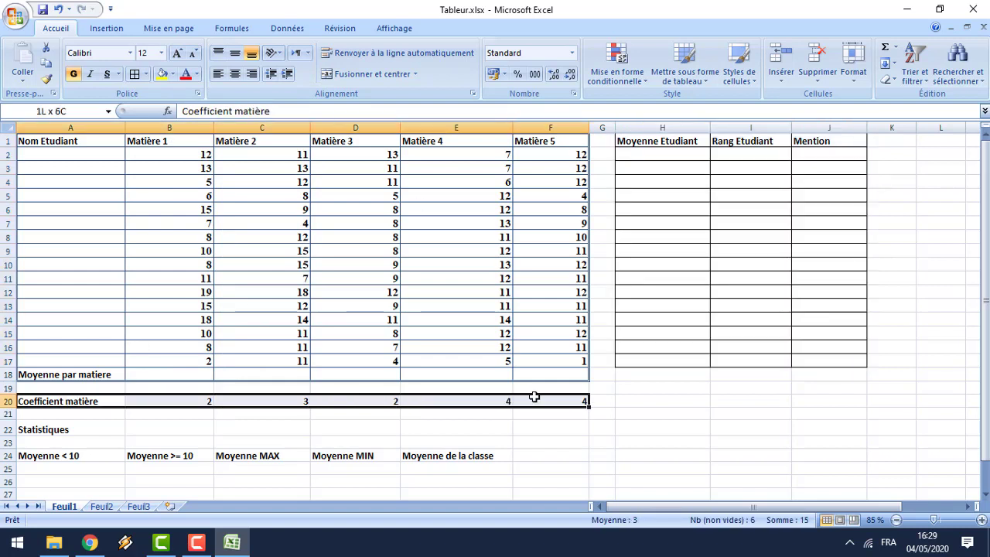
{"action": "left_click", "coordinate": [136, 79]}
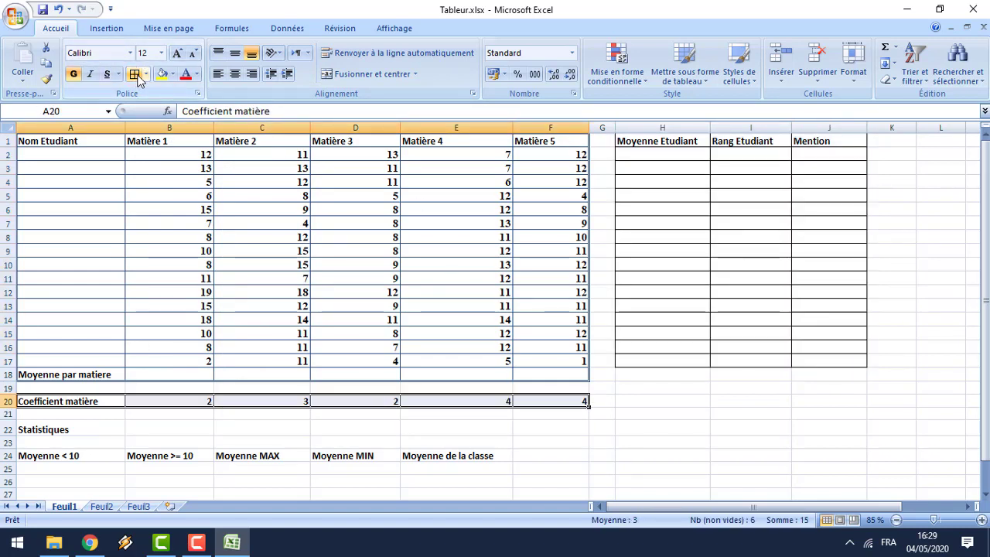
{"action": "left_click", "coordinate": [70, 429]}
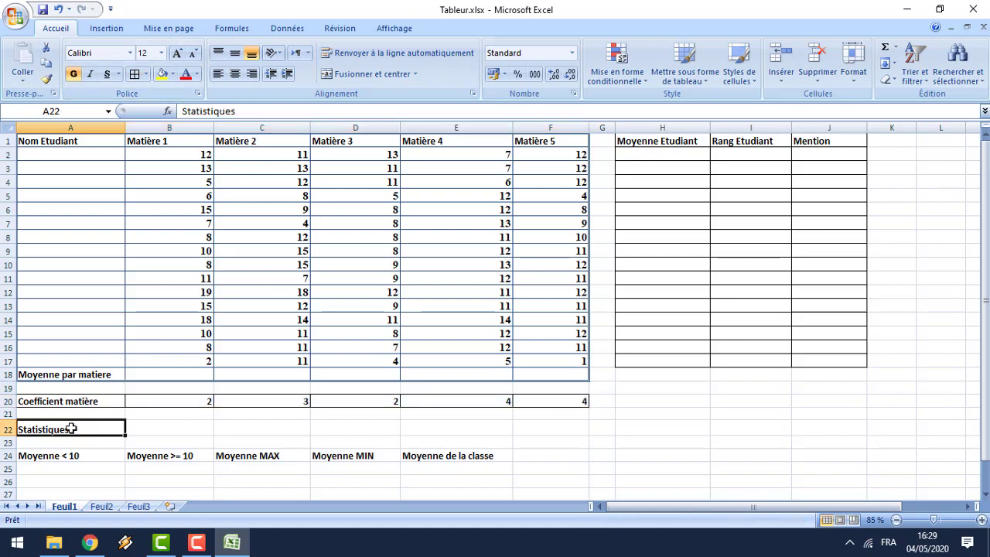
{"action": "left_click", "coordinate": [136, 74]}
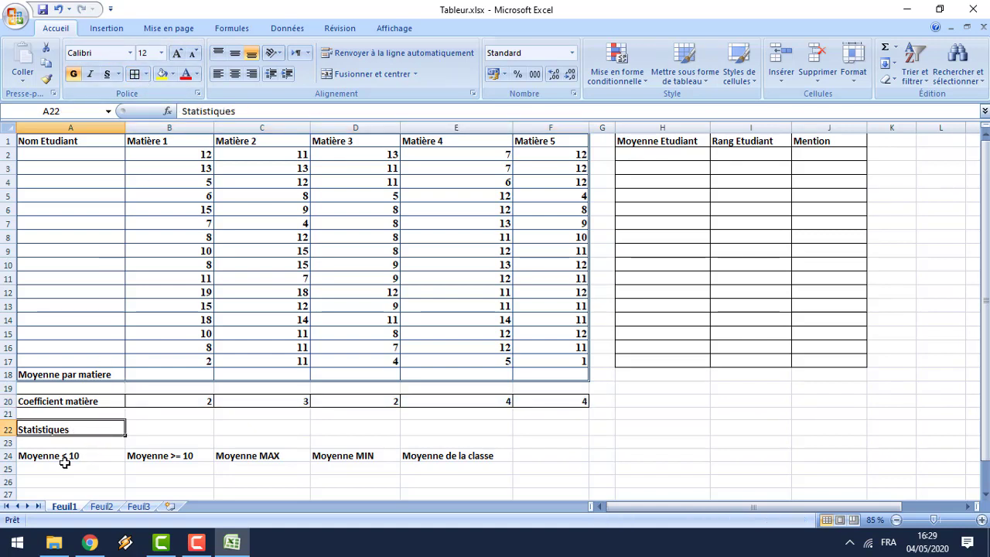
{"action": "left_click_drag", "start_coordinate": [65, 462], "coordinate": [421, 465]}
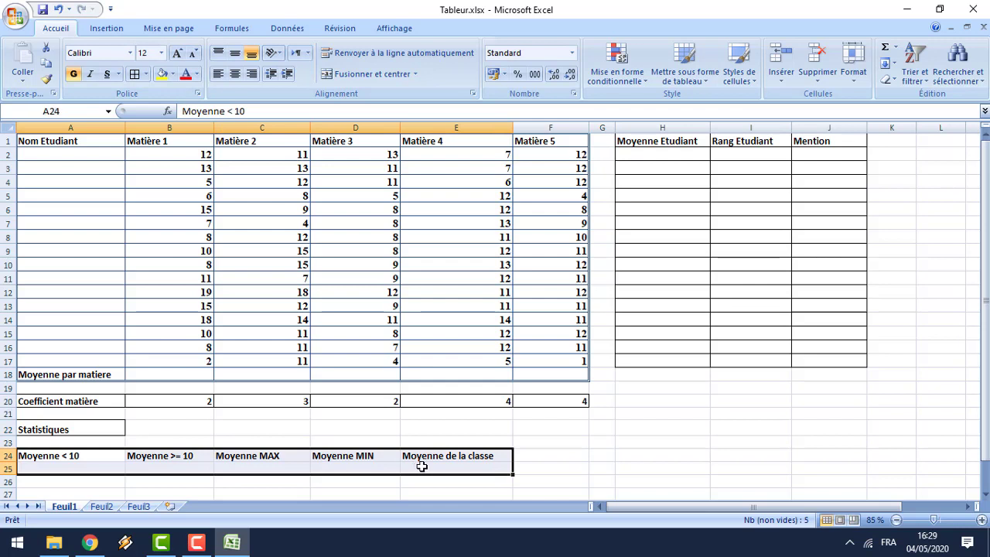
{"action": "left_click", "coordinate": [134, 73]}
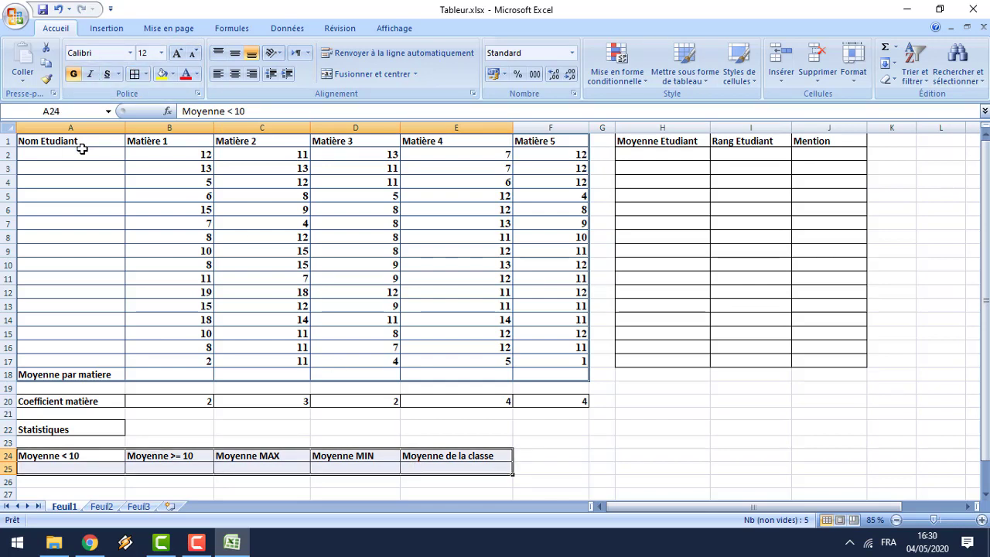
Centre the heading cells A1:F1, H1:J1, A18, A20, A22 and A24:E24 horizontally and vertically
{"action": "left_click_drag", "start_coordinate": [88, 143], "coordinate": [540, 142]}
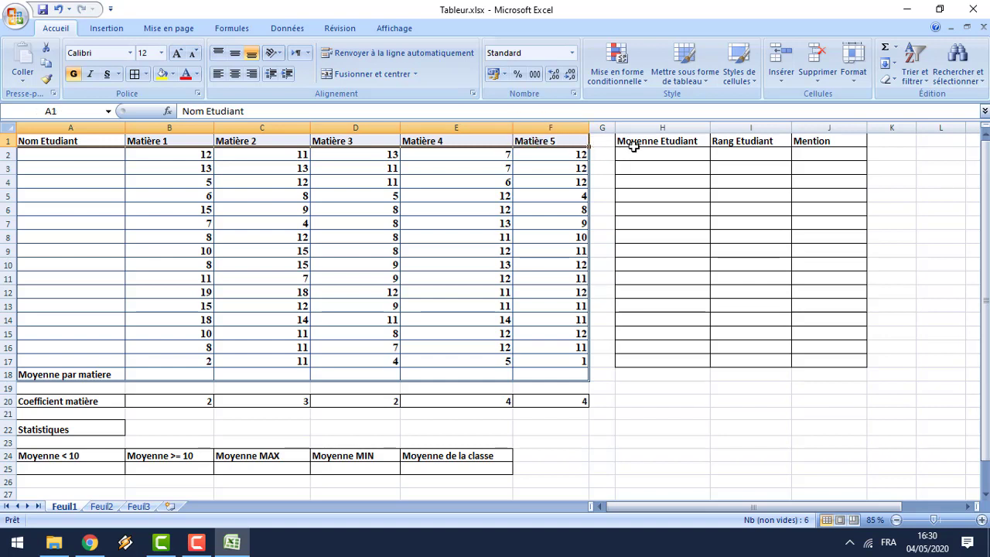
{"action": "left_click_drag", "start_coordinate": [636, 141], "coordinate": [804, 141]}
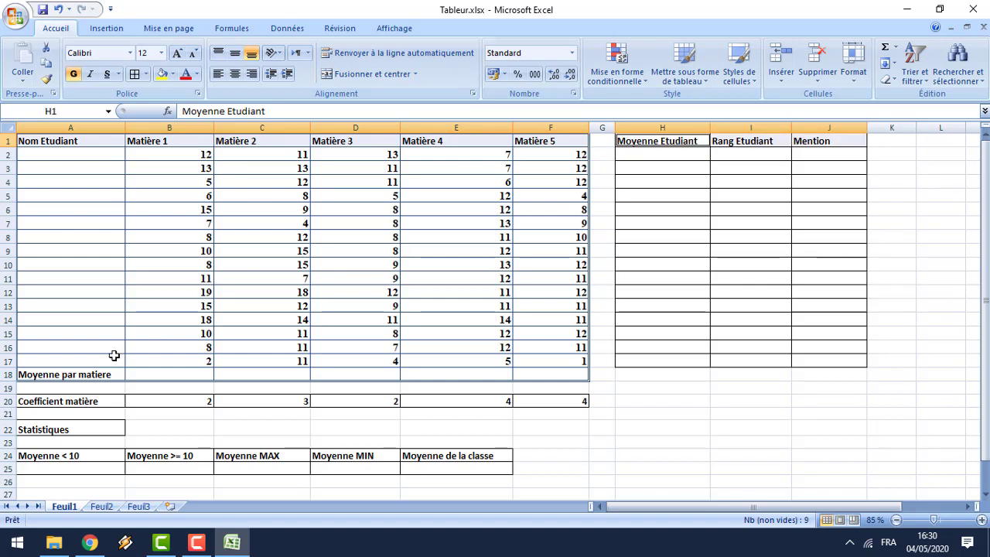
{"action": "left_click", "coordinate": [95, 374]}
{"action": "left_click", "coordinate": [80, 401]}
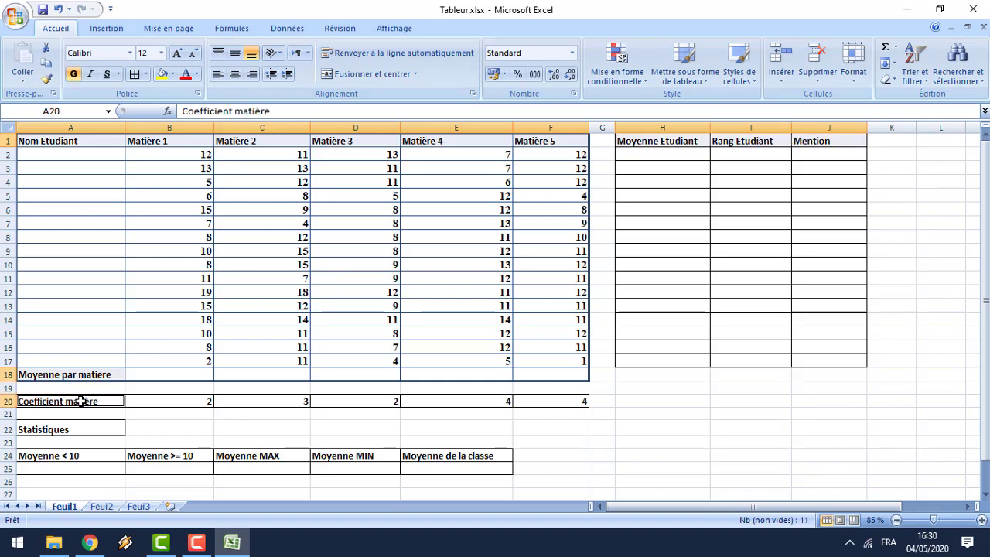
{"action": "left_click", "coordinate": [71, 430]}
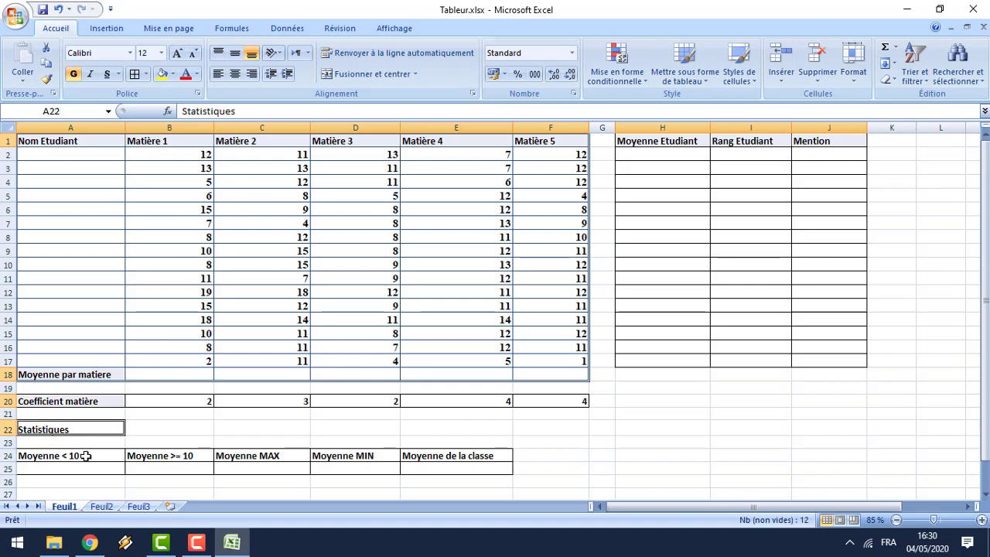
{"action": "left_click_drag", "start_coordinate": [85, 456], "coordinate": [431, 456]}
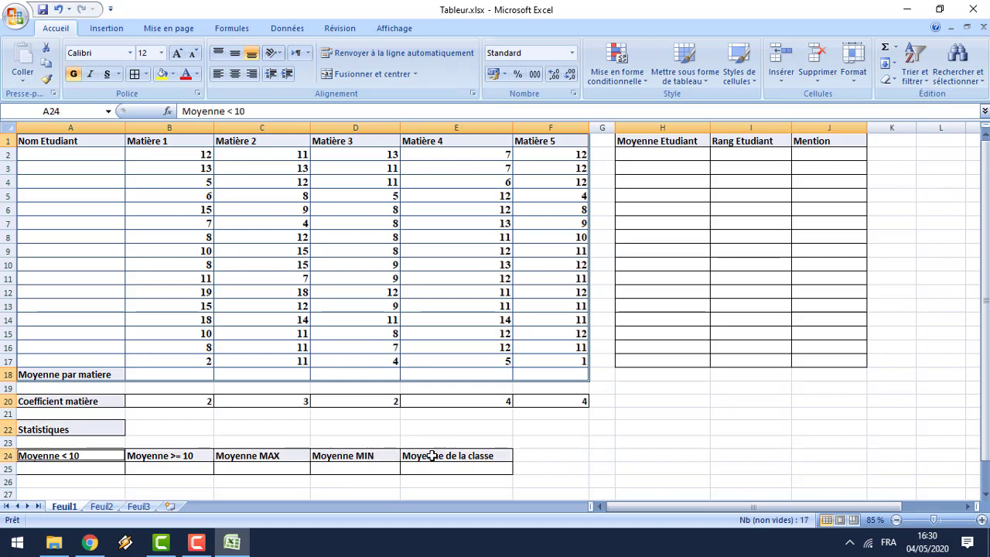
{"action": "left_click", "coordinate": [235, 74]}
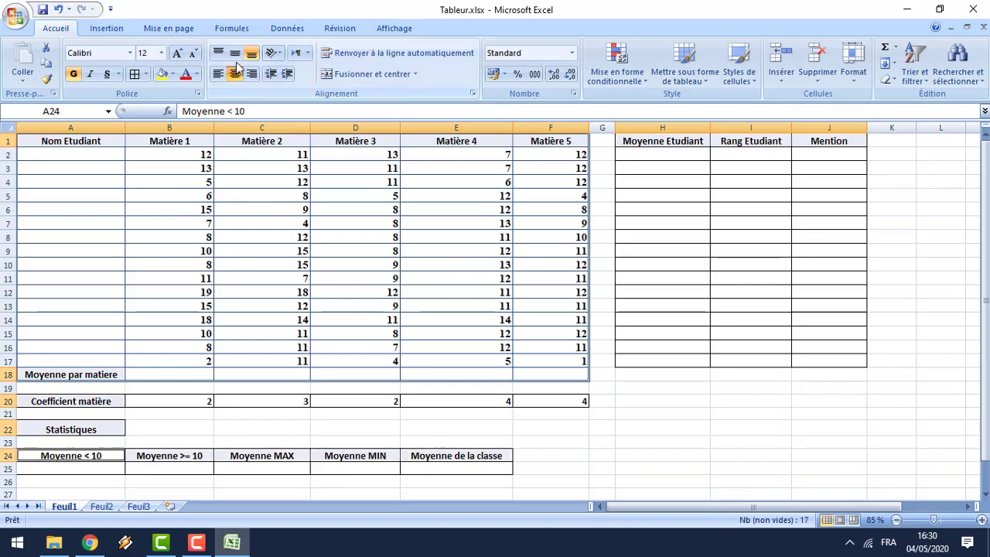
{"action": "left_click", "coordinate": [236, 53]}
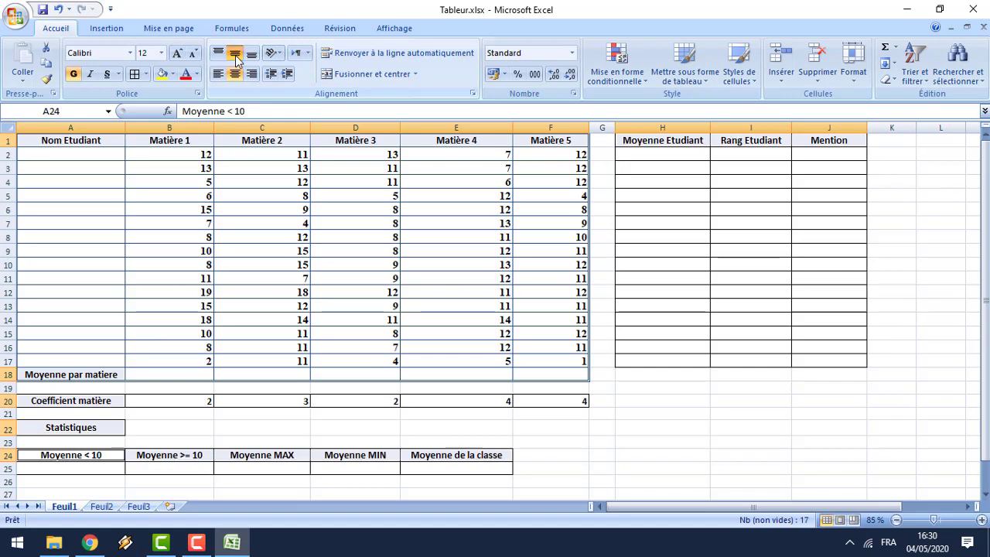
Set the selected heading cells in the Cambria font with the dark blue theme text colour
{"action": "left_click", "coordinate": [131, 53]}
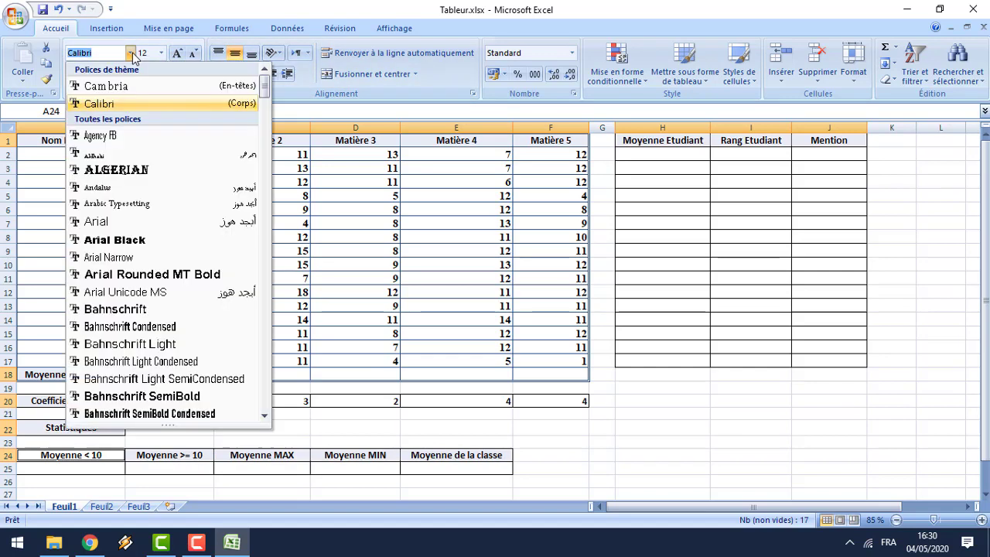
{"action": "left_click", "coordinate": [99, 87]}
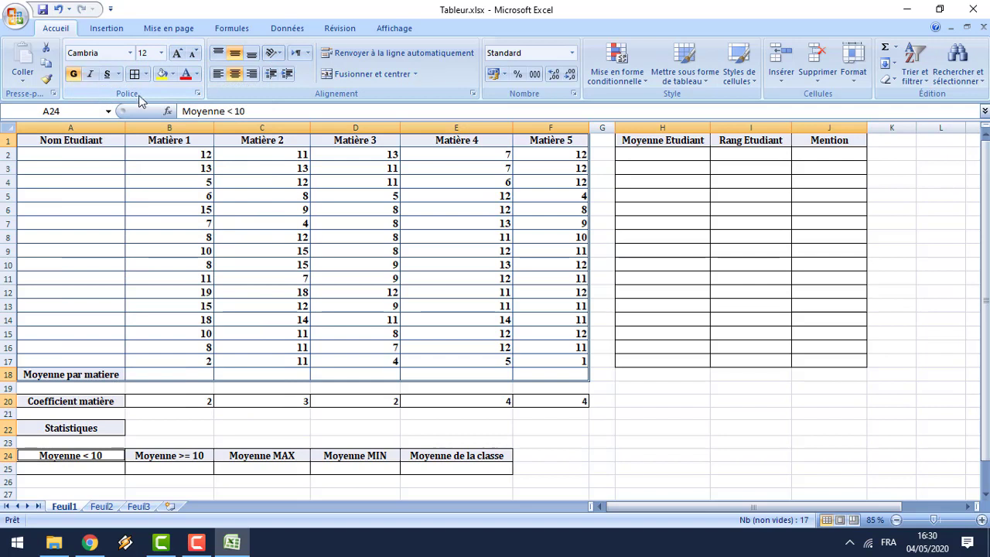
{"action": "left_click", "coordinate": [199, 74]}
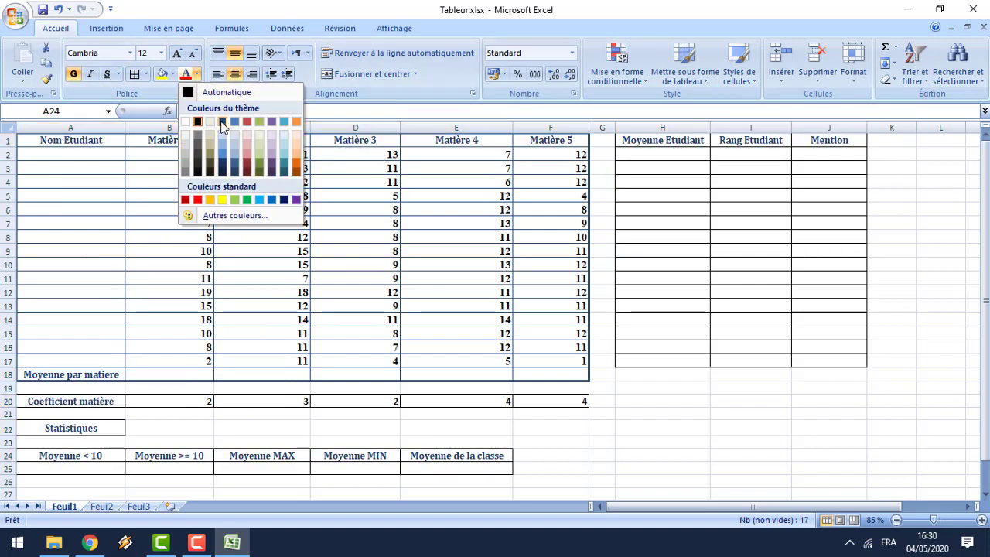
{"action": "left_click", "coordinate": [222, 122]}
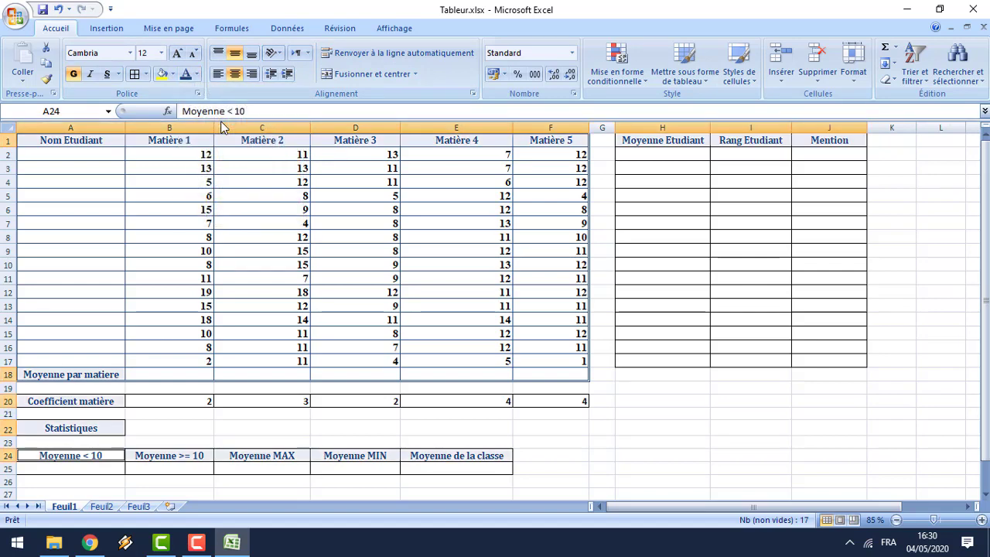
Fill the selected heading cells of all the tables with a light blue theme colour
{"action": "left_click", "coordinate": [173, 74]}
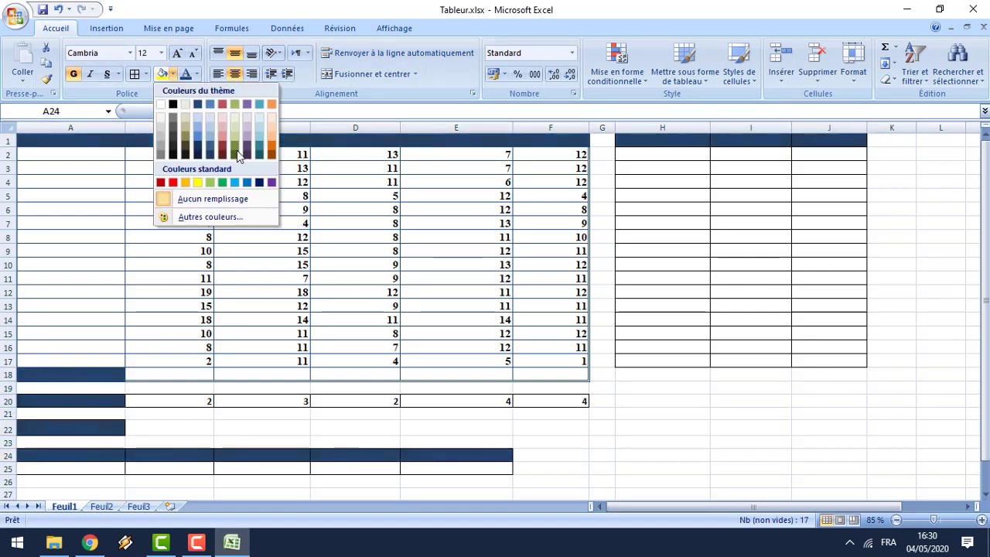
{"action": "left_click", "coordinate": [209, 120]}
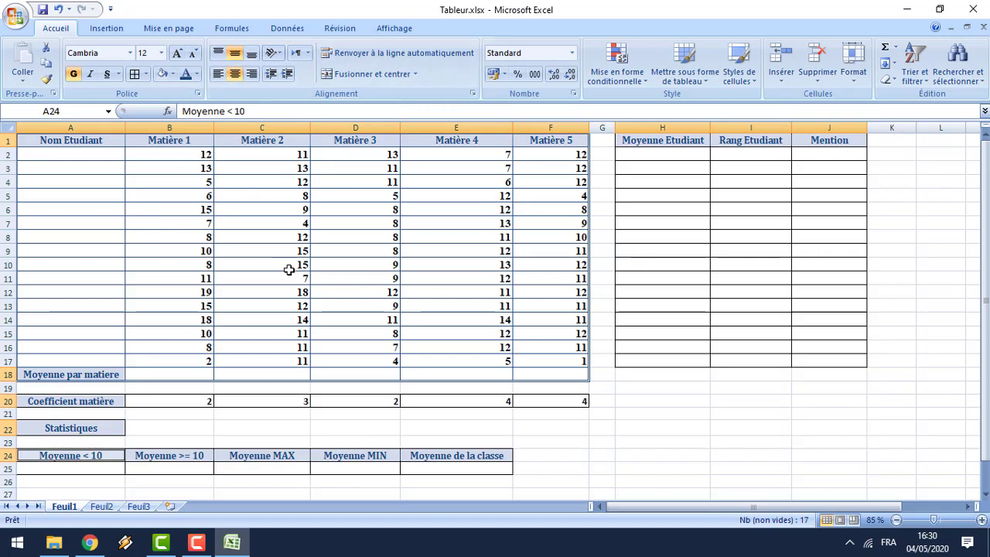
{"action": "left_click", "coordinate": [289, 270]}
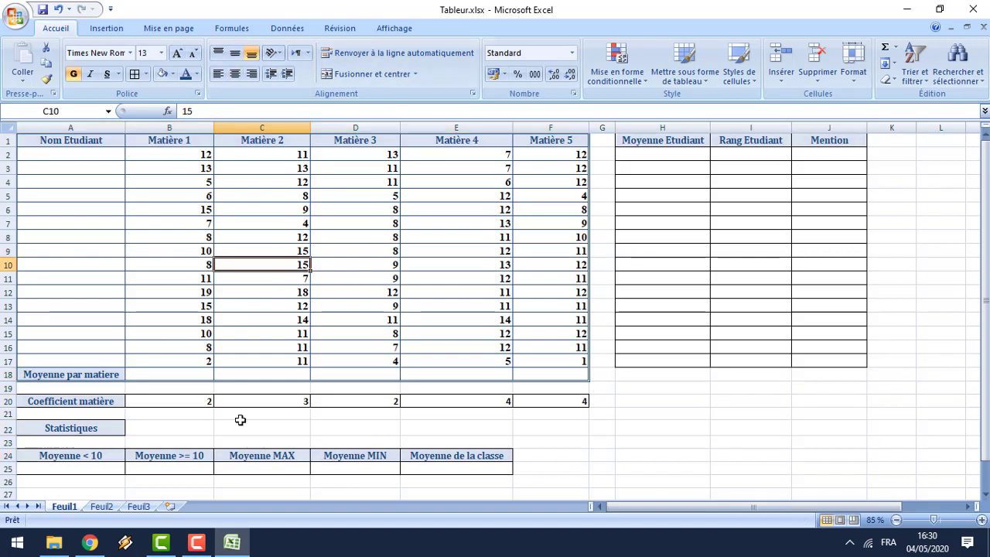
Centre the coefficient values in B20:F20 horizontally and vertically
{"action": "left_click_drag", "start_coordinate": [202, 401], "coordinate": [539, 402]}
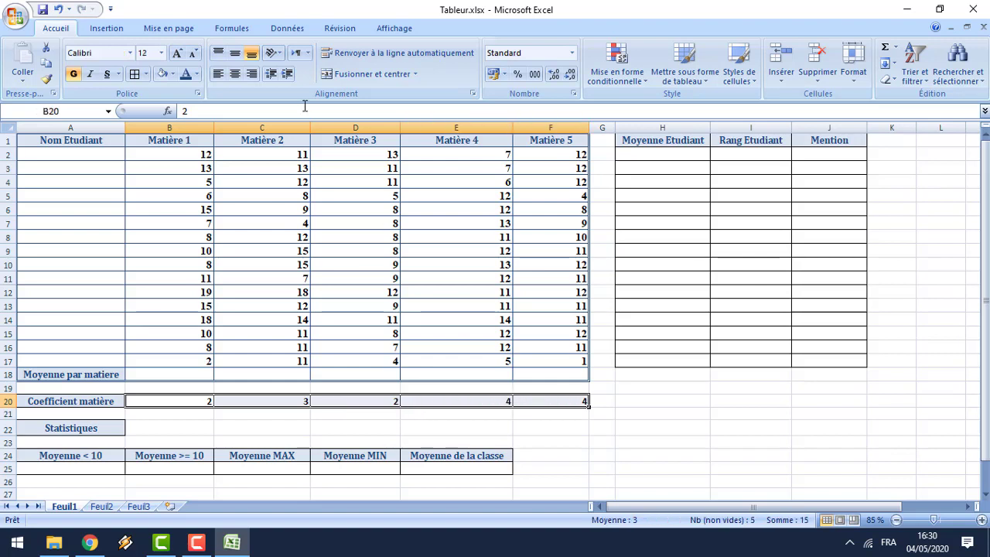
{"action": "left_click", "coordinate": [235, 74]}
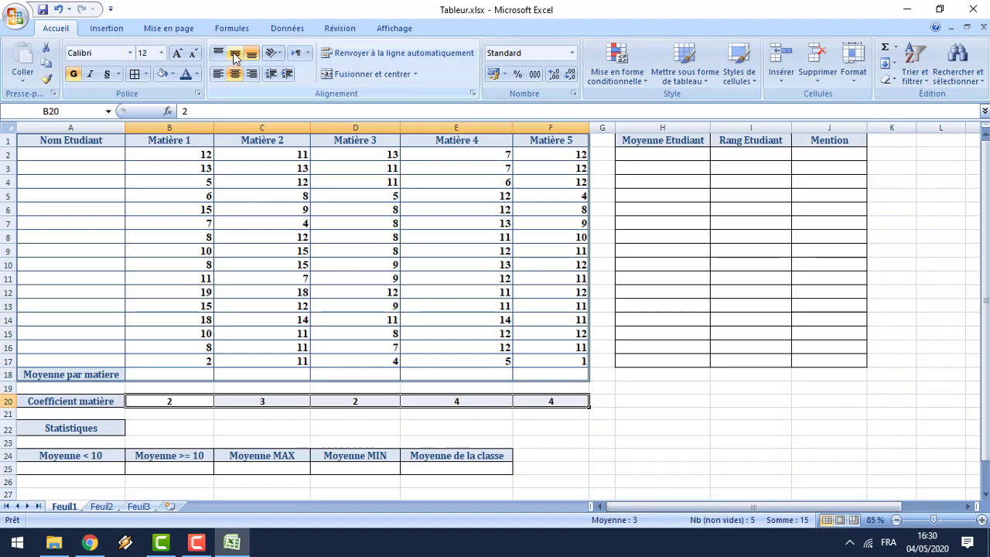
{"action": "left_click", "coordinate": [234, 52]}
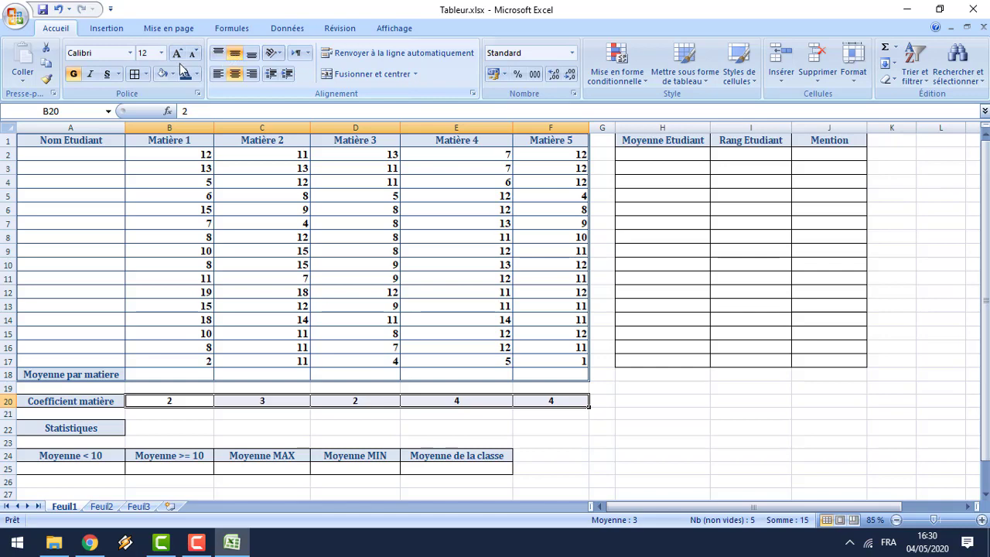
Set the coefficient values in B20:F20 in the Andalus font with red text
{"action": "left_click", "coordinate": [130, 54]}
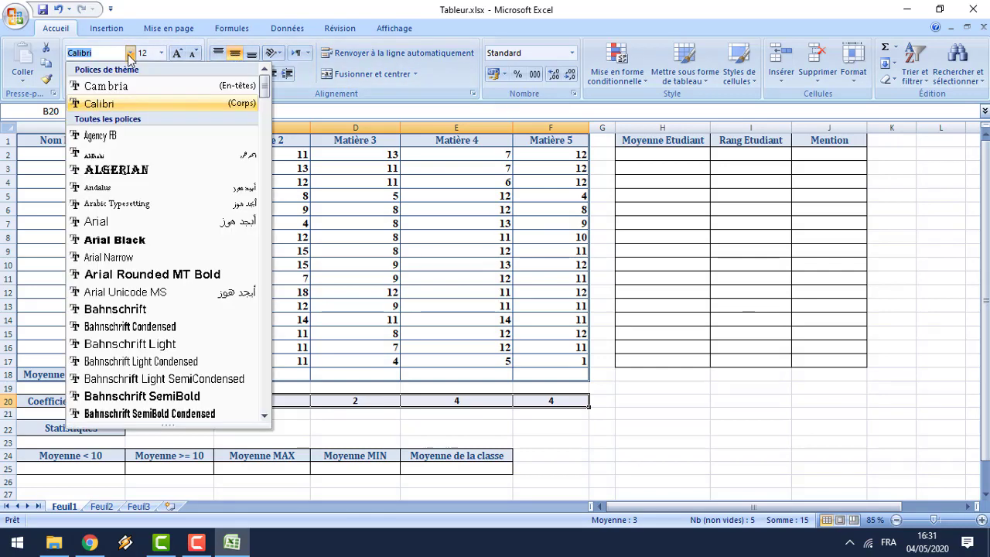
{"action": "left_click", "coordinate": [101, 188]}
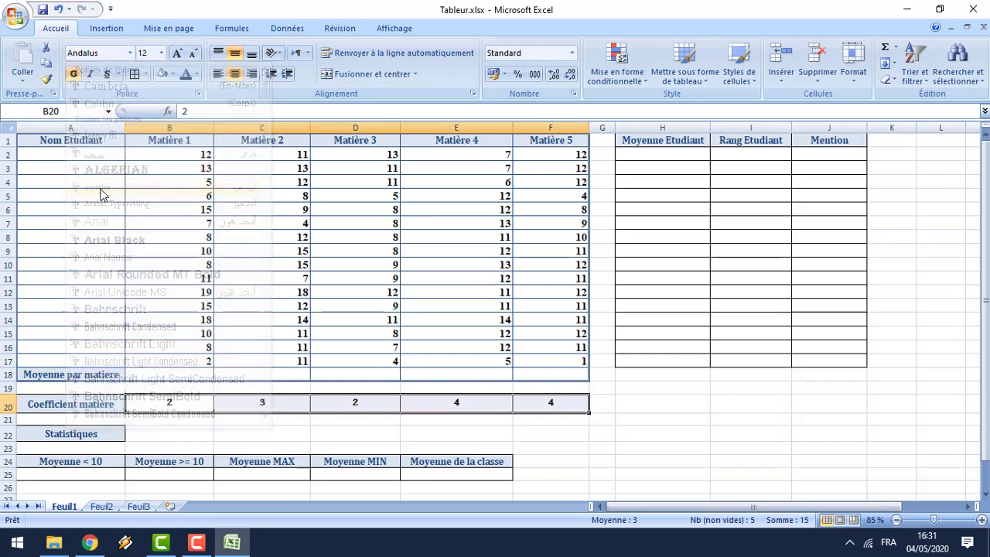
{"action": "left_click", "coordinate": [197, 74]}
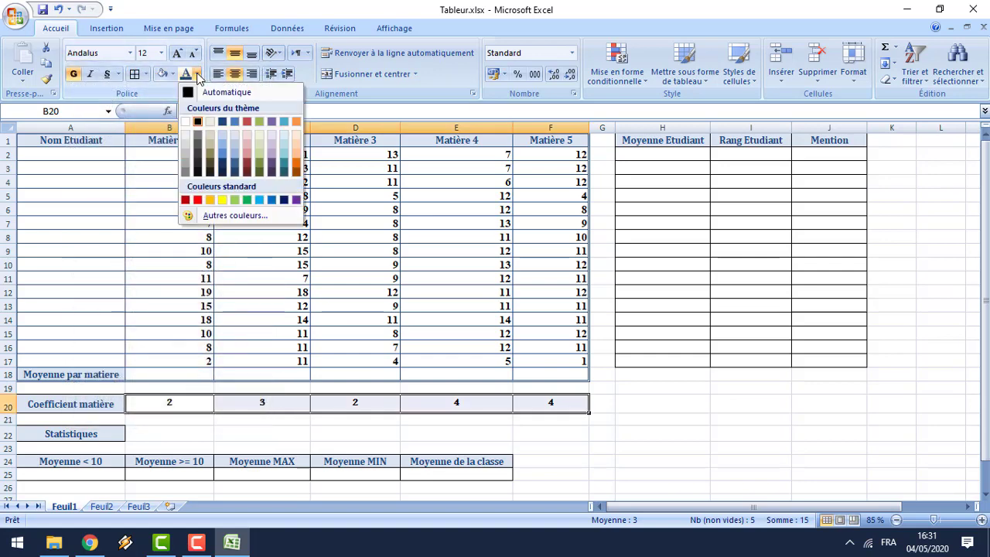
{"action": "left_click", "coordinate": [198, 199]}
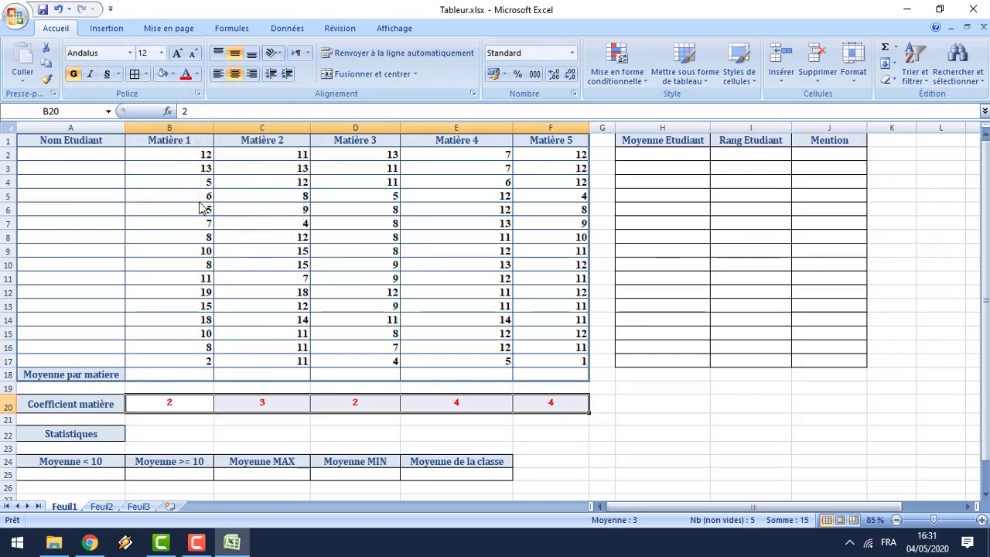
{"action": "left_click", "coordinate": [206, 332]}
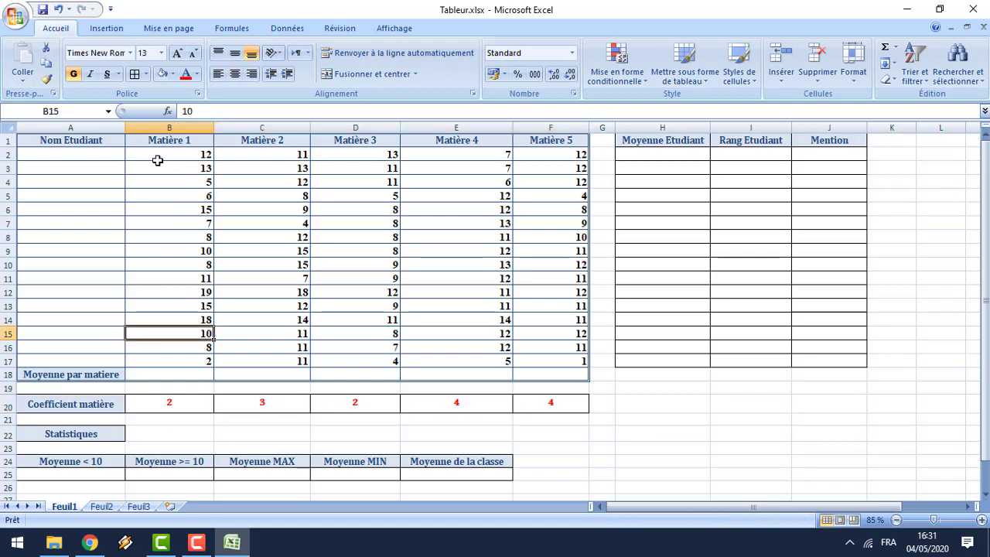
Centre the cells B2:J17 and the statistics row A25:E25 horizontally and vertically
{"action": "left_click_drag", "start_coordinate": [162, 160], "coordinate": [802, 362]}
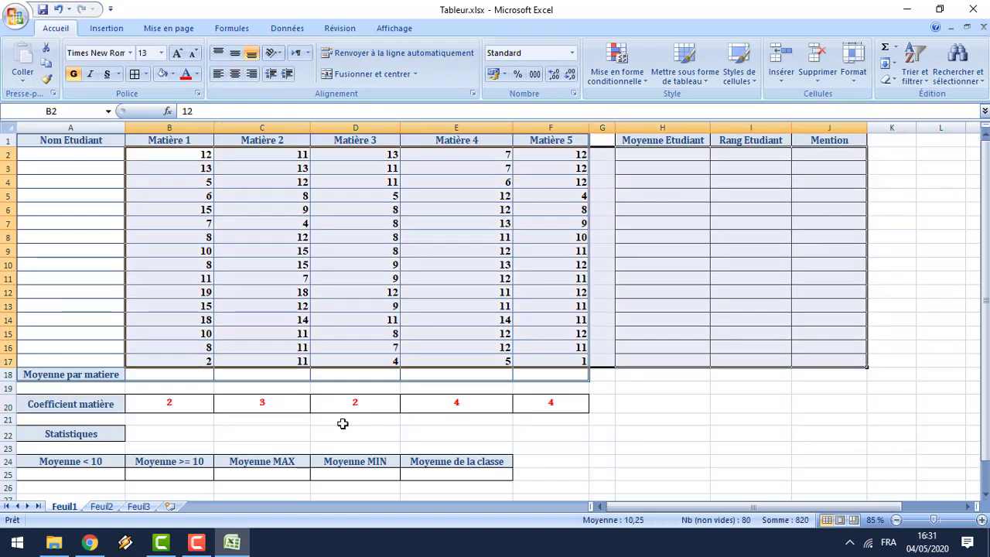
{"action": "left_click_drag", "start_coordinate": [104, 477], "coordinate": [436, 469]}
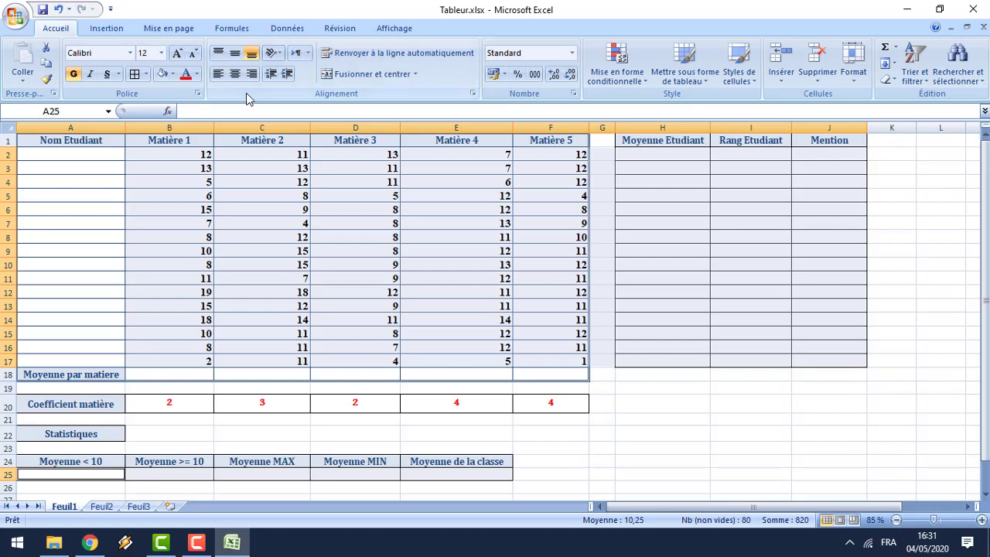
{"action": "left_click", "coordinate": [236, 74]}
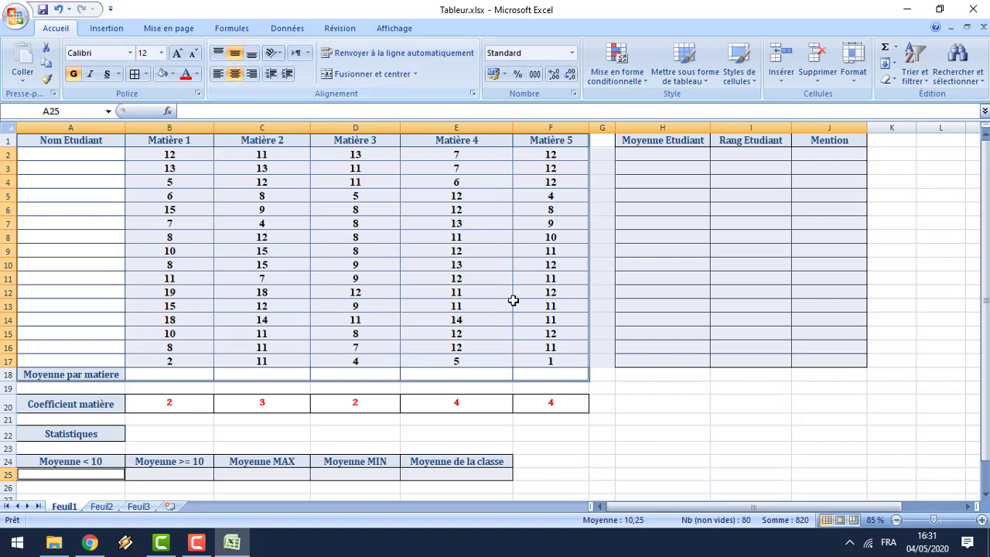
{"action": "left_click", "coordinate": [726, 431]}
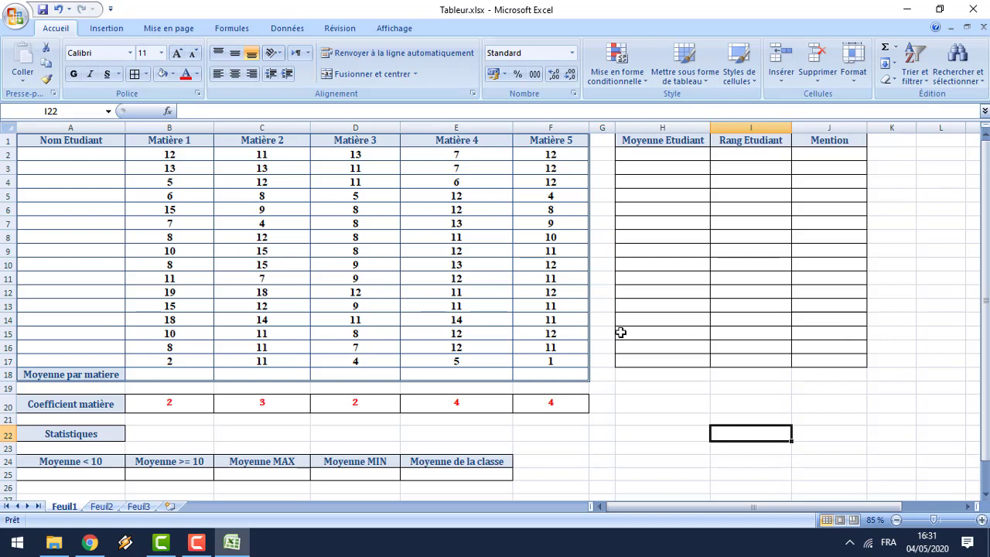
{"action": "left_click", "coordinate": [658, 420]}
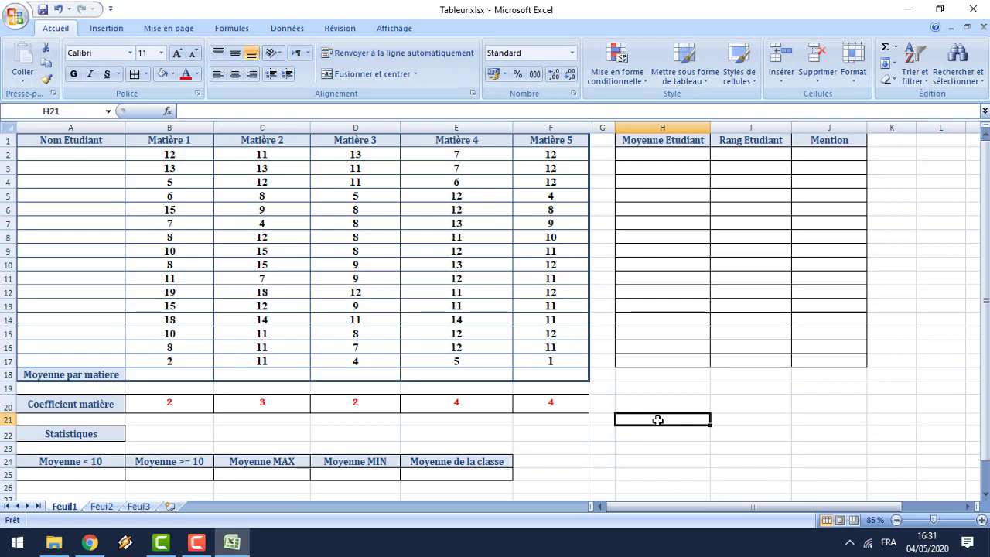
Enter "Etudiant 1" in cell A2 as the first entry under Nom Etudiant
{"action": "left_click", "coordinate": [41, 154]}
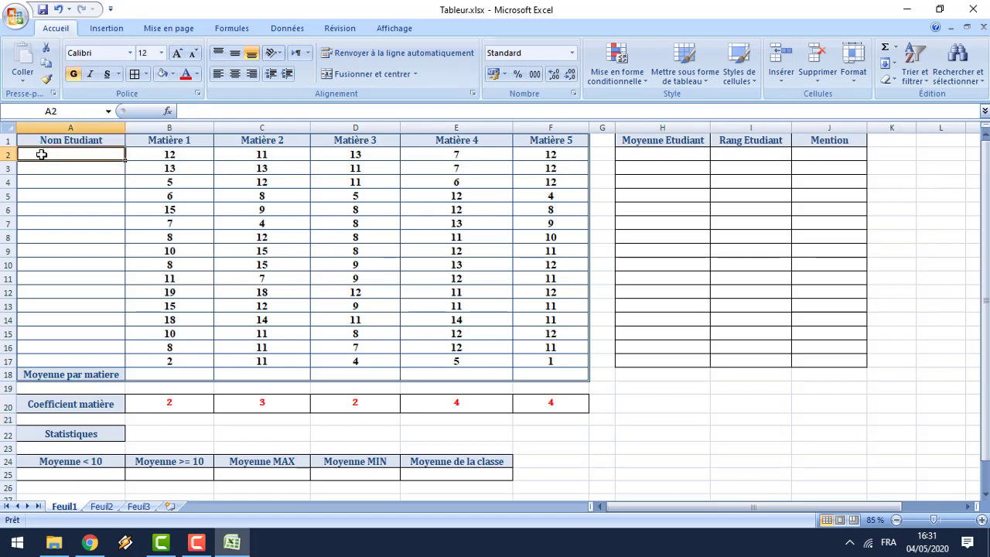
{"action": "type", "text": "E"}
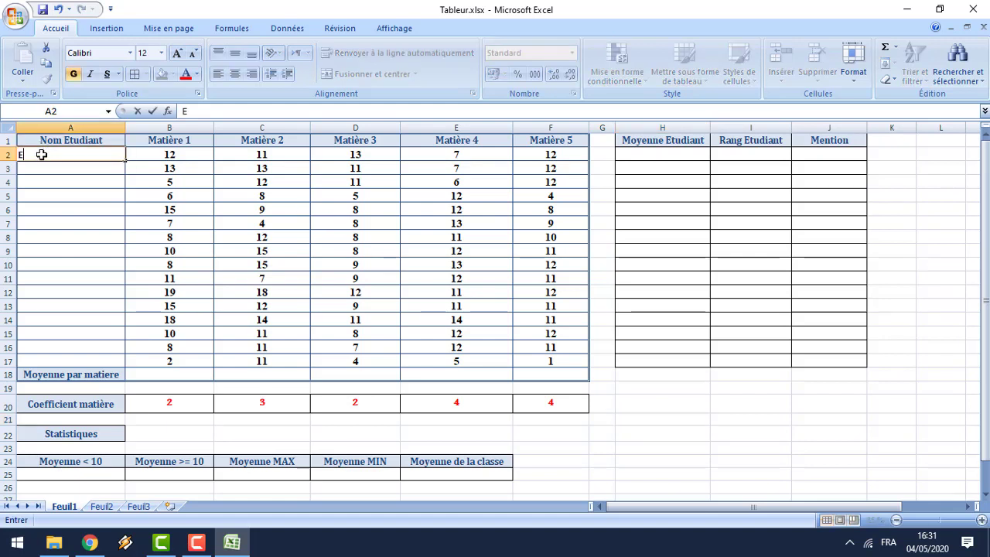
{"action": "type", "text": "tu"}
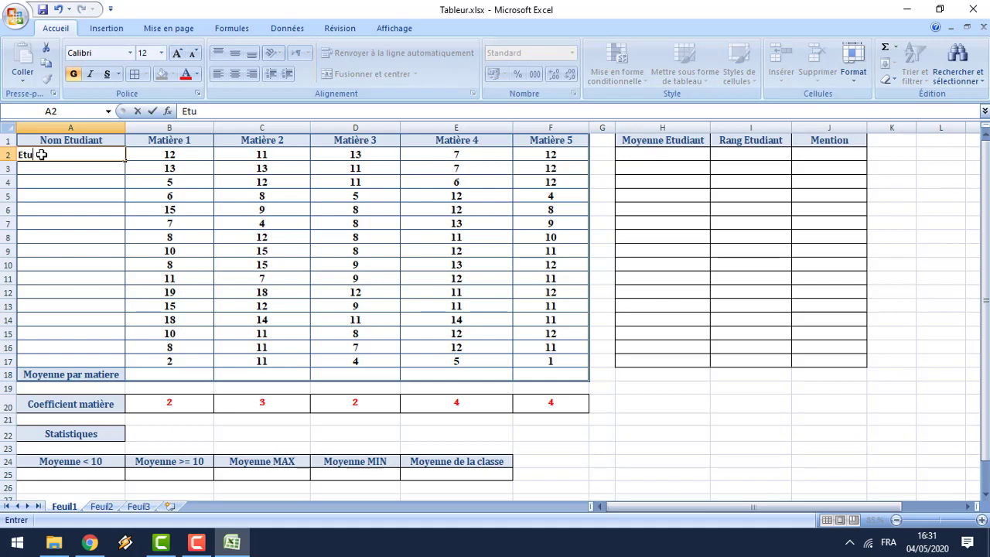
{"action": "type", "text": "diant"}
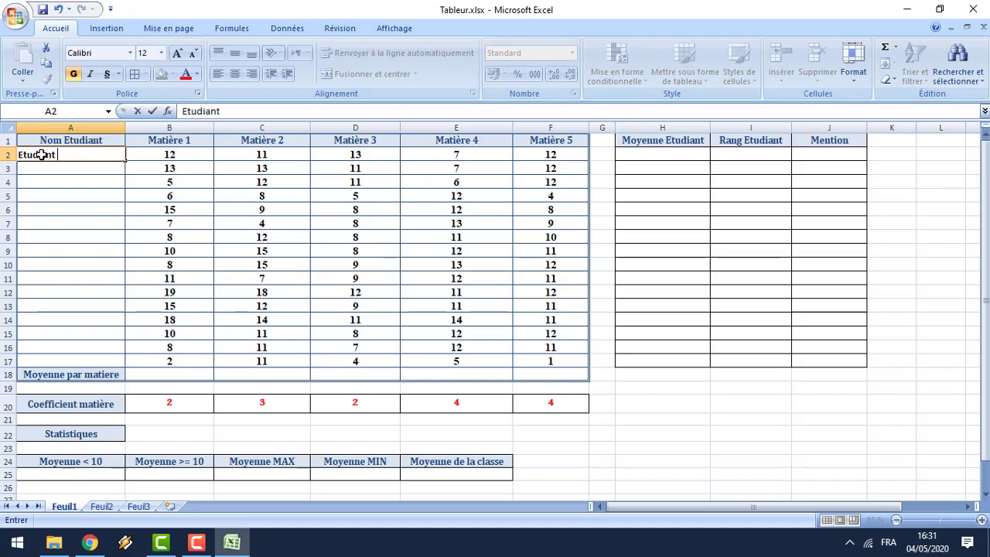
{"action": "type", "text": " 1"}
{"action": "key", "text": "Return"}
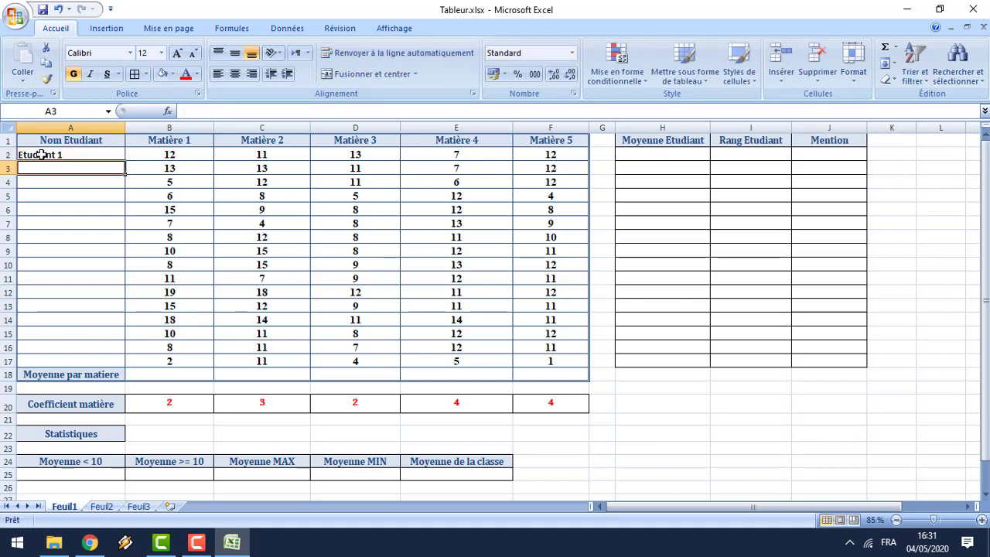
Extend the student series from A2 down to A17, through Etudiant 16
{"action": "left_click", "coordinate": [42, 155]}
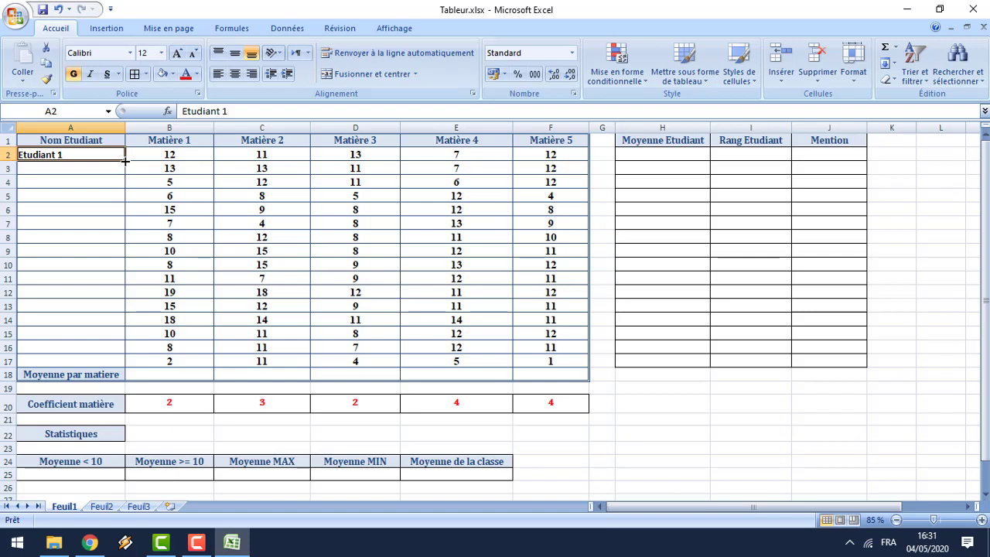
{"action": "left_click_drag", "start_coordinate": [124, 161], "coordinate": [124, 160]}
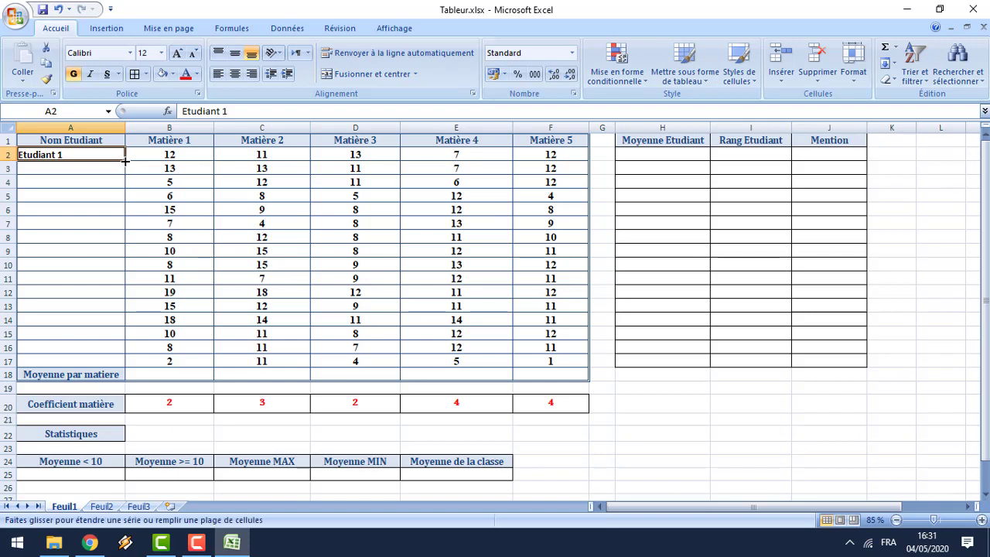
{"action": "left_click_drag", "start_coordinate": [124, 163], "coordinate": [112, 362]}
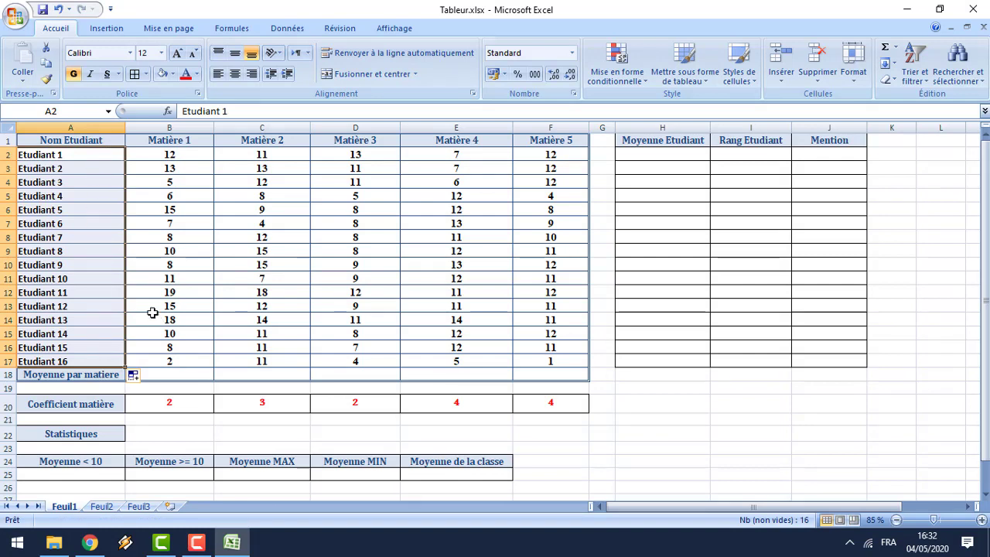
{"action": "left_click", "coordinate": [345, 276]}
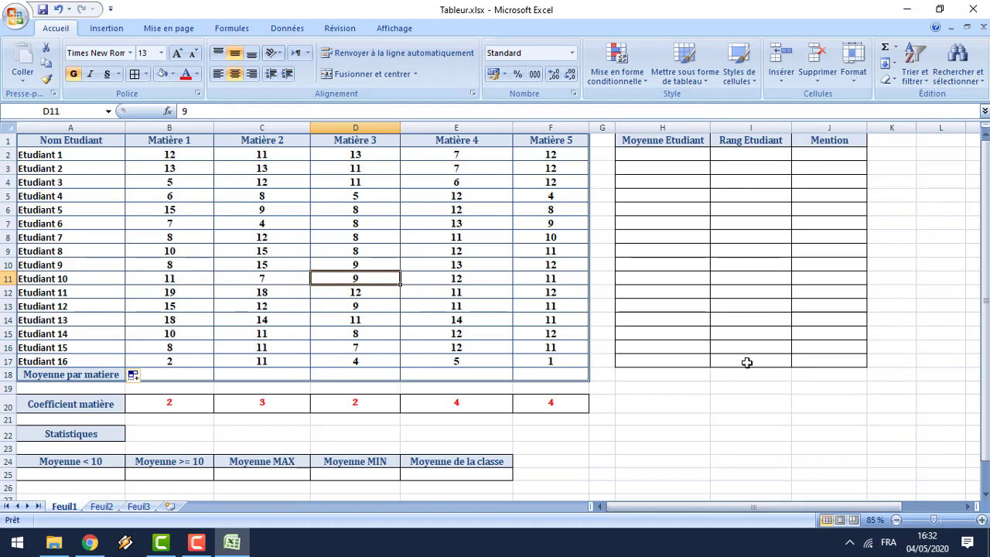
{"action": "left_click", "coordinate": [675, 154]}
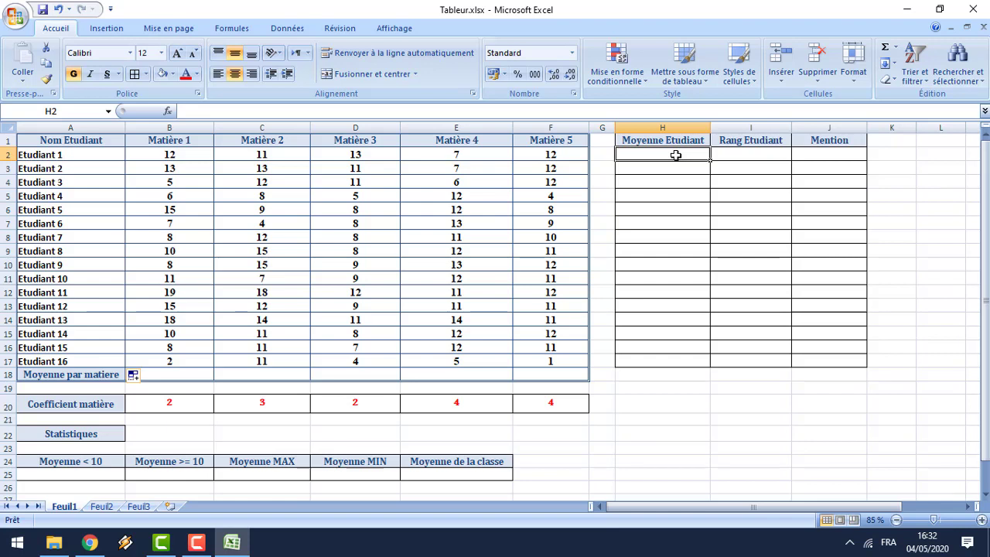
{"action": "left_click", "coordinate": [203, 156]}
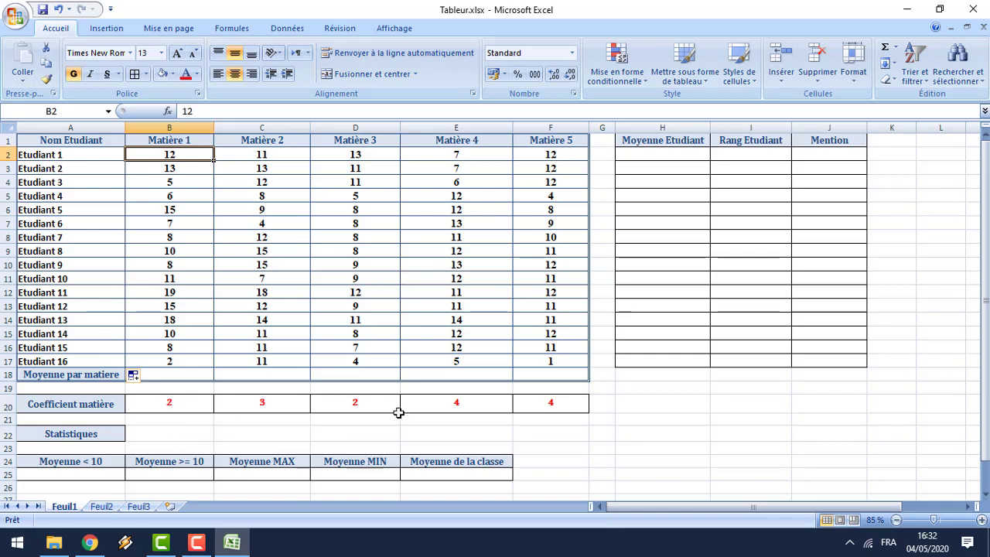
Insert the SOMME function in H2 under Moyenne Etudiant with B2*B20 as its first argument
{"action": "left_click", "coordinate": [638, 156]}
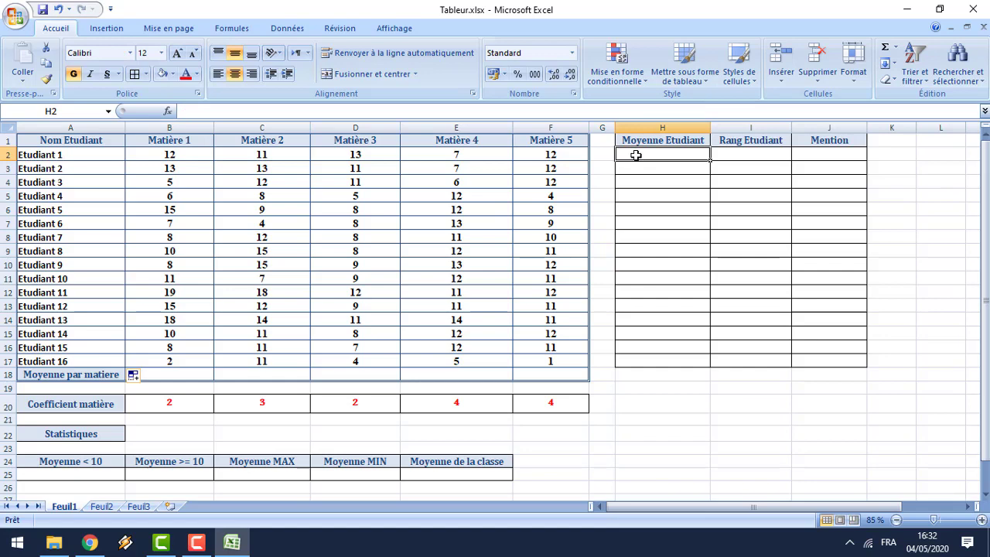
{"action": "left_click", "coordinate": [168, 112]}
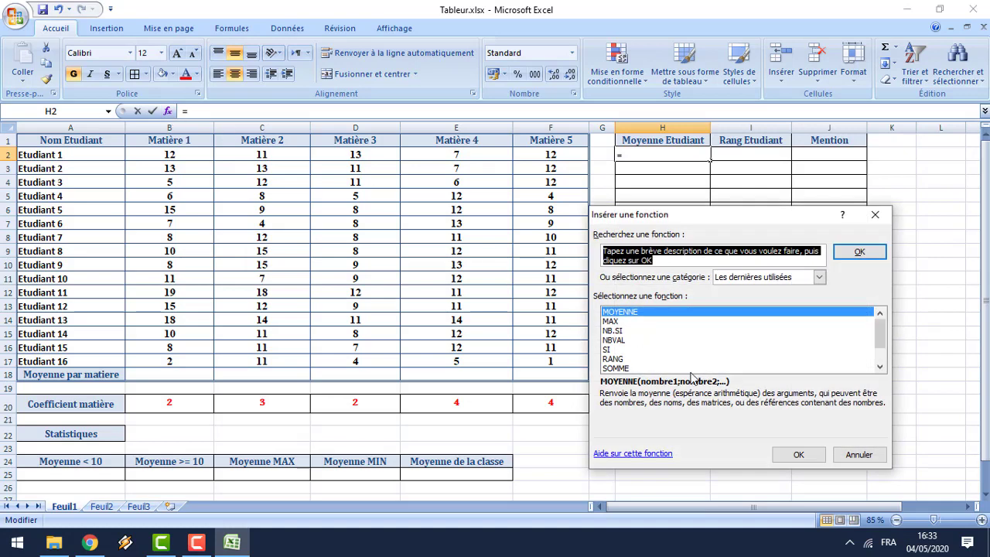
{"action": "left_click_drag", "start_coordinate": [880, 335], "coordinate": [880, 342]}
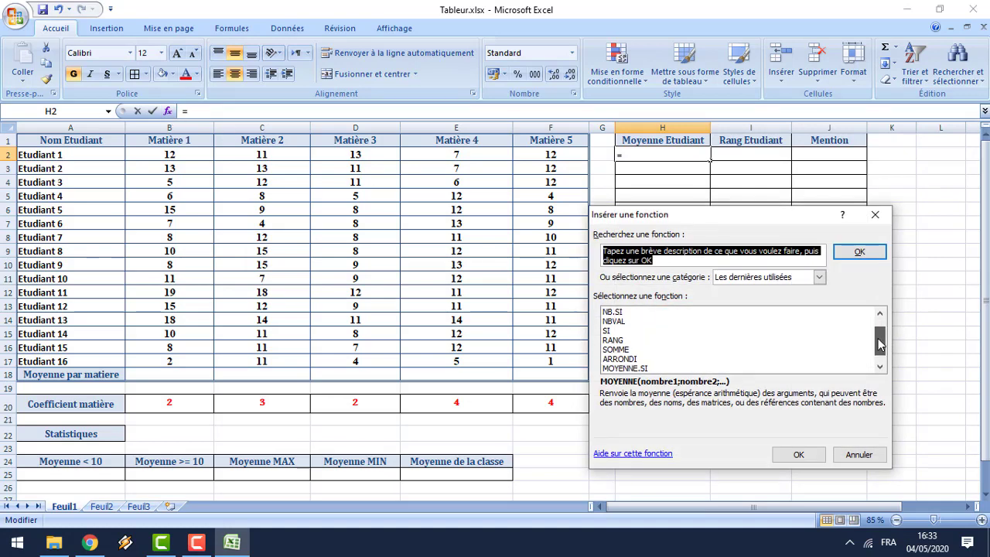
{"action": "left_click", "coordinate": [617, 350]}
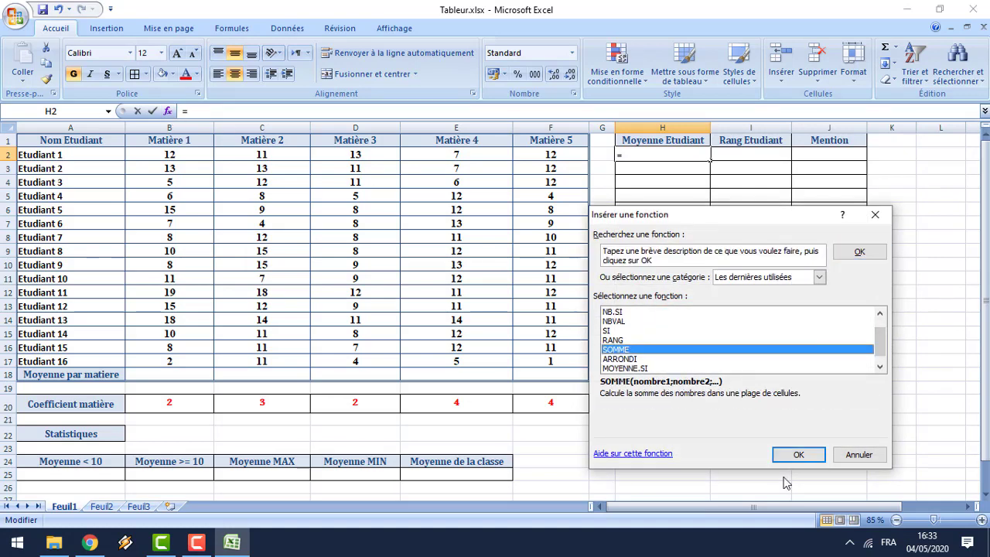
{"action": "left_click", "coordinate": [793, 455]}
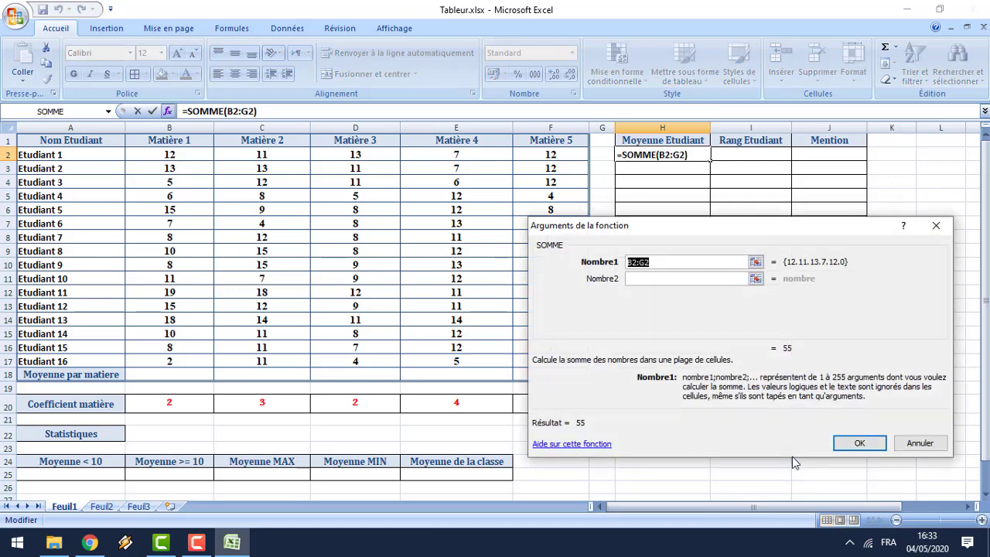
{"action": "left_click", "coordinate": [167, 155]}
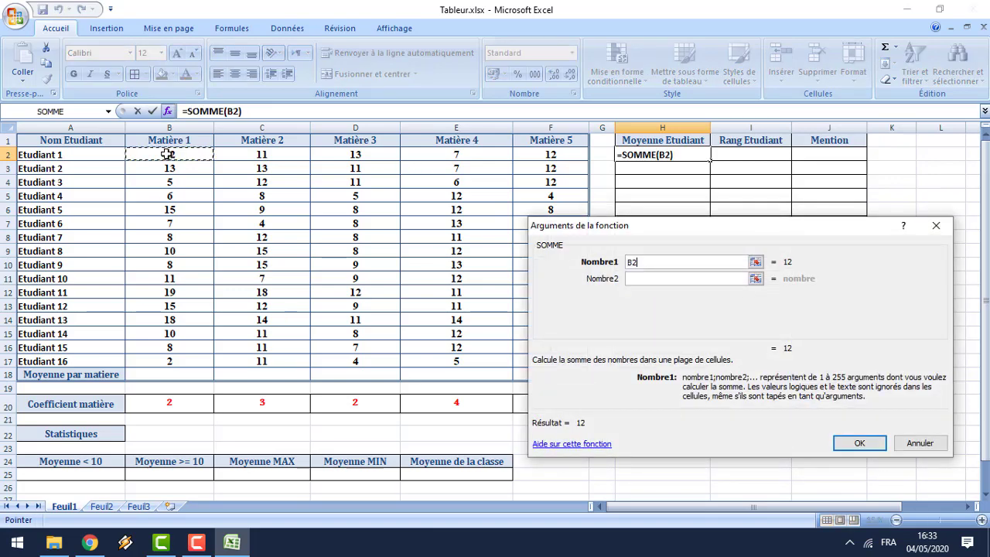
{"action": "type", "text": "*"}
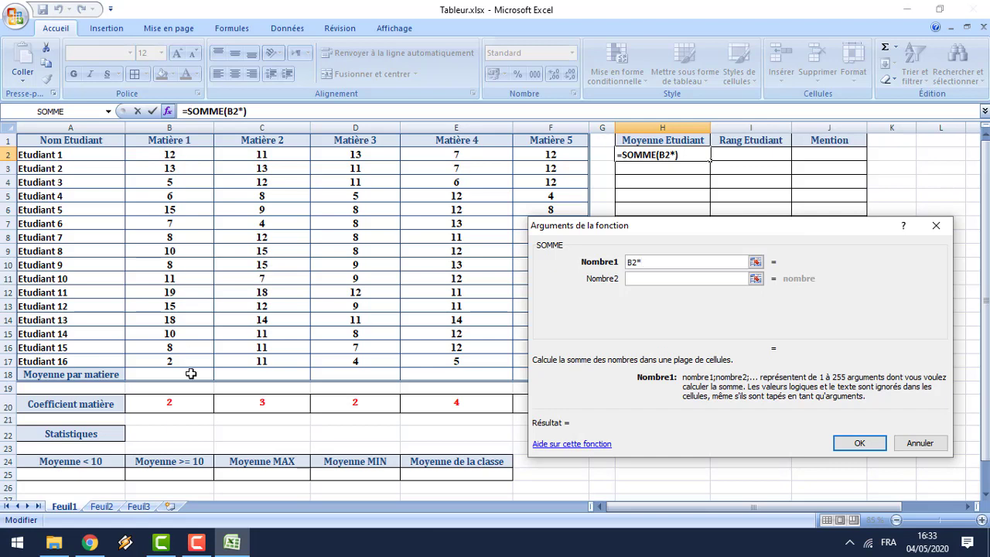
{"action": "left_click", "coordinate": [176, 403]}
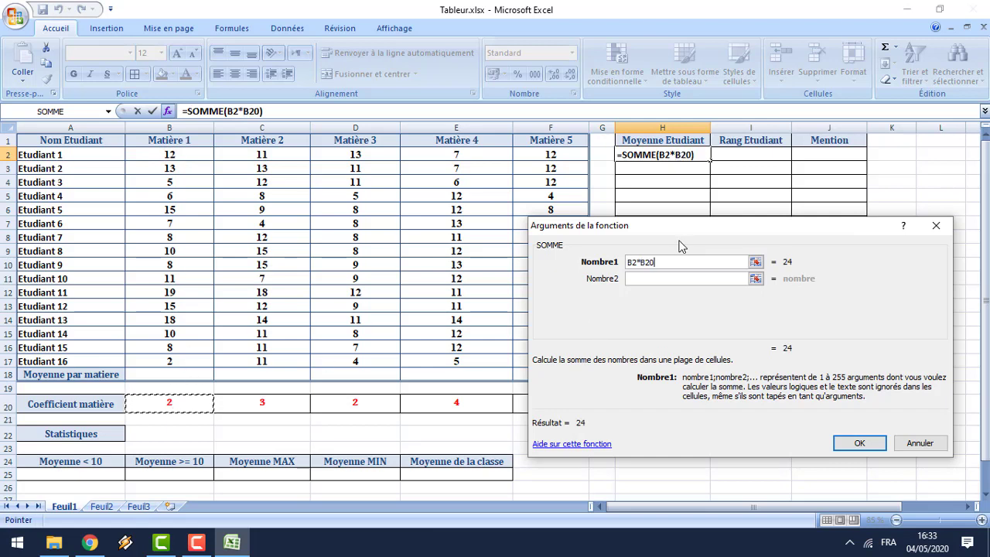
Add C2*C20 and D2*D20 as the second and third arguments of the SOMME function
{"action": "left_click", "coordinate": [659, 277]}
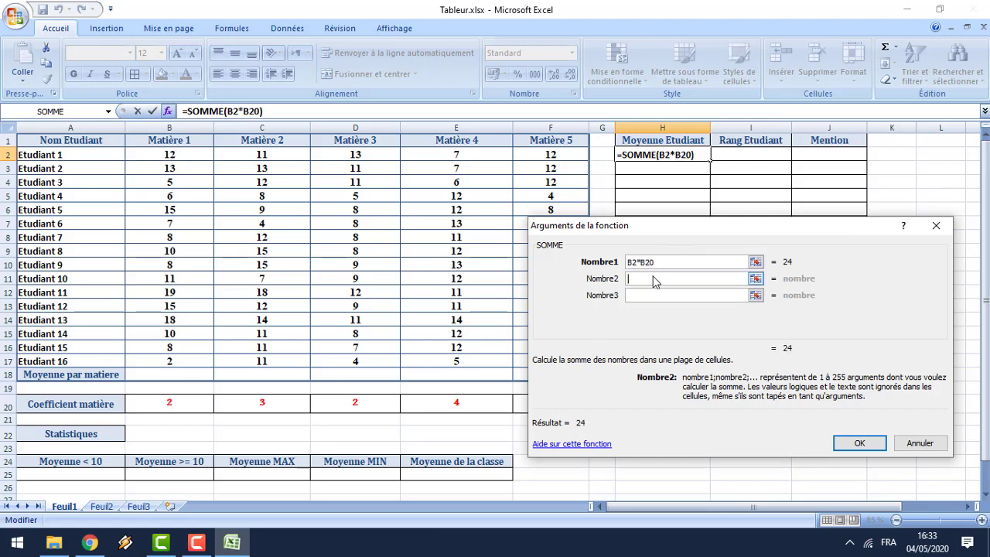
{"action": "left_click", "coordinate": [240, 155]}
{"action": "type", "text": "*"}
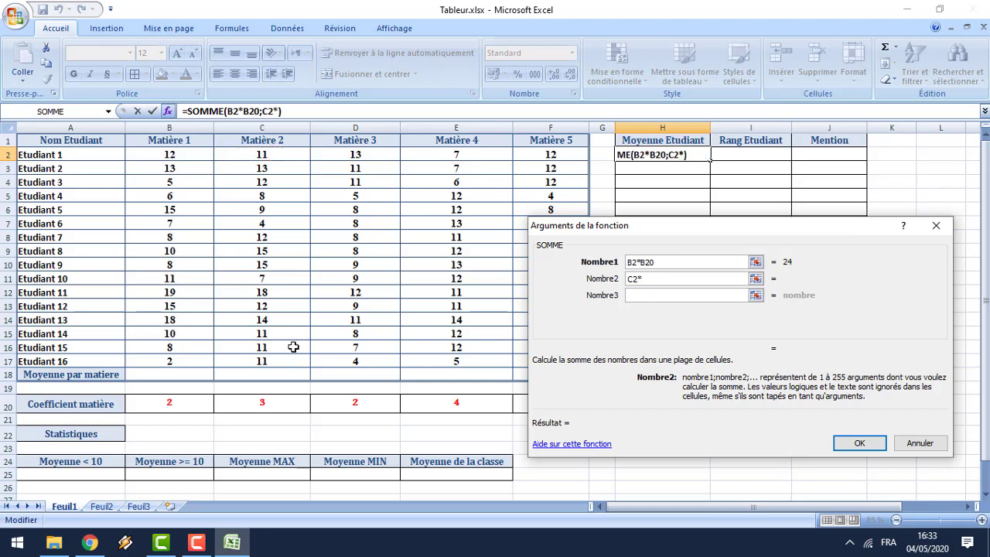
{"action": "left_click", "coordinate": [263, 407]}
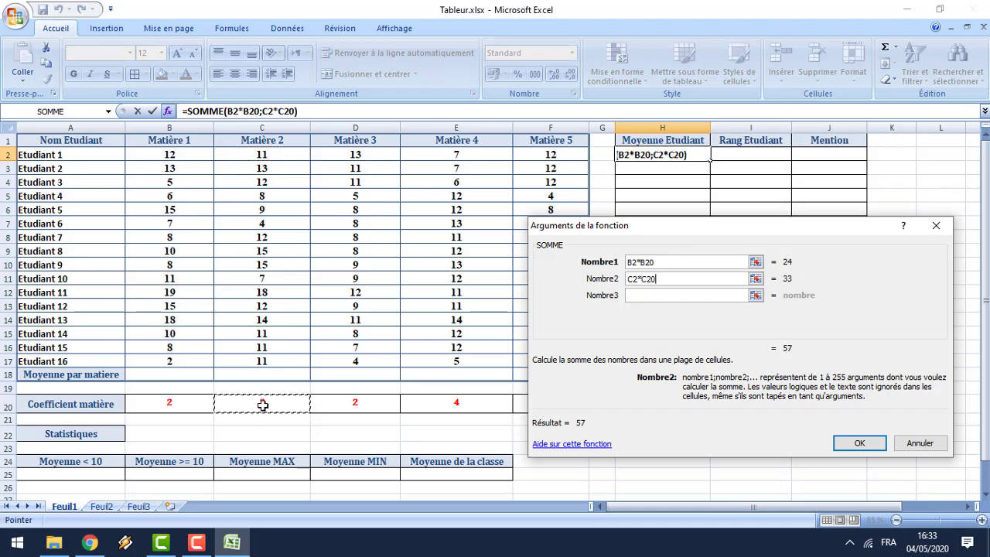
{"action": "left_click", "coordinate": [638, 300]}
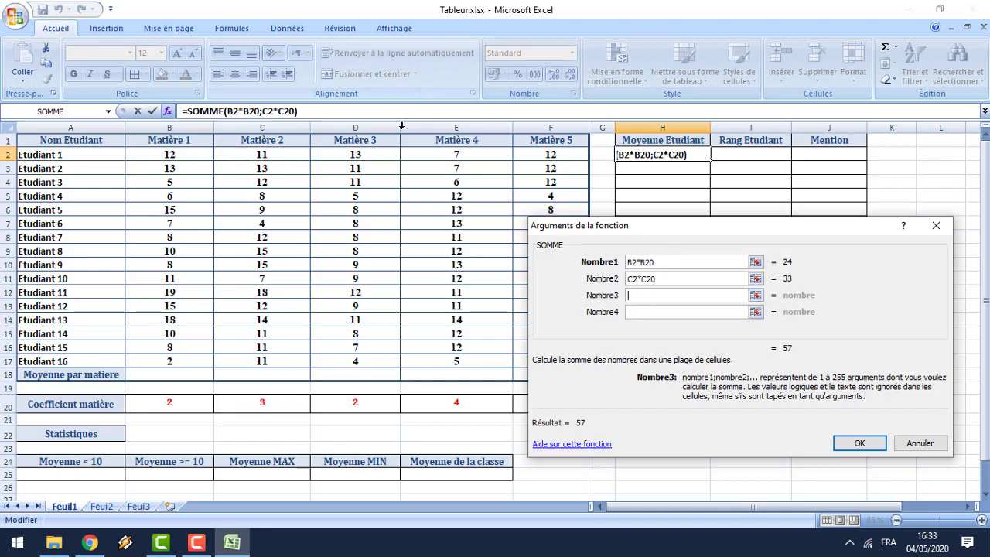
{"action": "left_click", "coordinate": [376, 156]}
{"action": "type", "text": "*"}
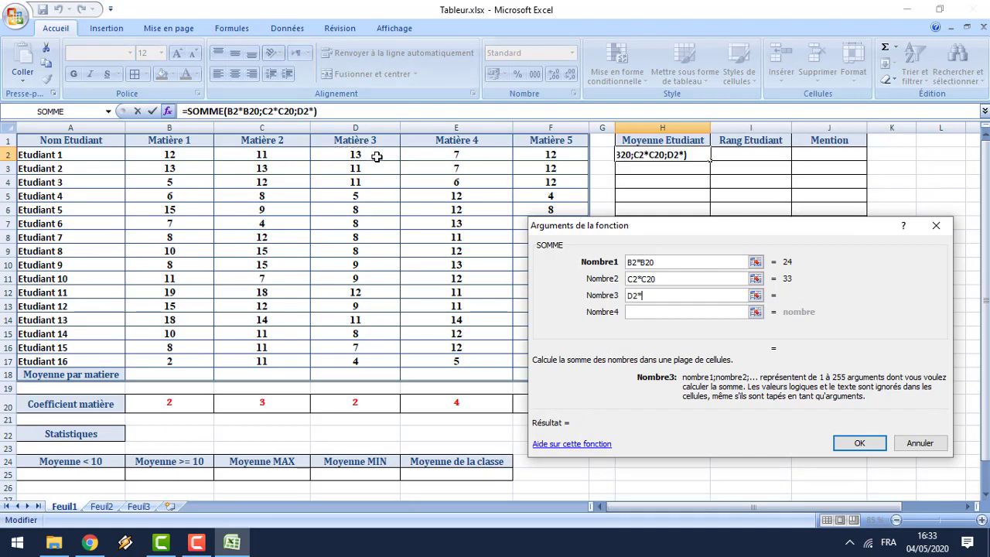
{"action": "left_click", "coordinate": [368, 404]}
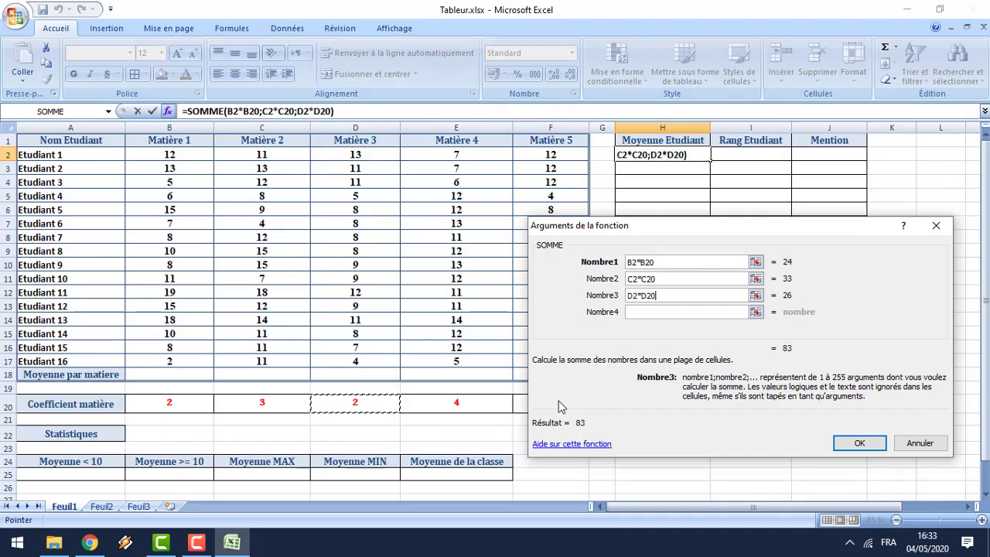
Add E2*E20 and F2*F20 as the fourth and fifth SOMME arguments and confirm the formula
{"action": "left_click", "coordinate": [643, 314]}
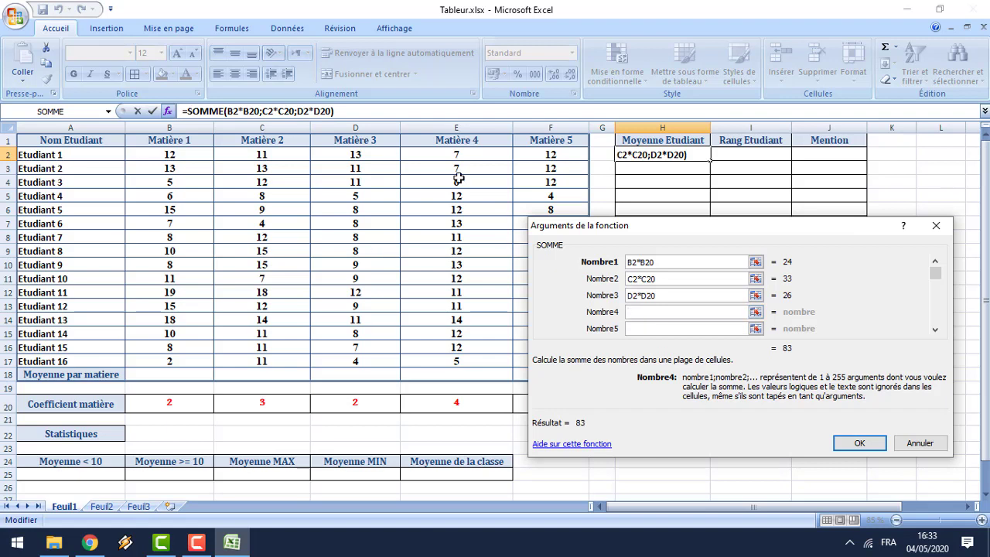
{"action": "left_click", "coordinate": [474, 155]}
{"action": "type", "text": "*"}
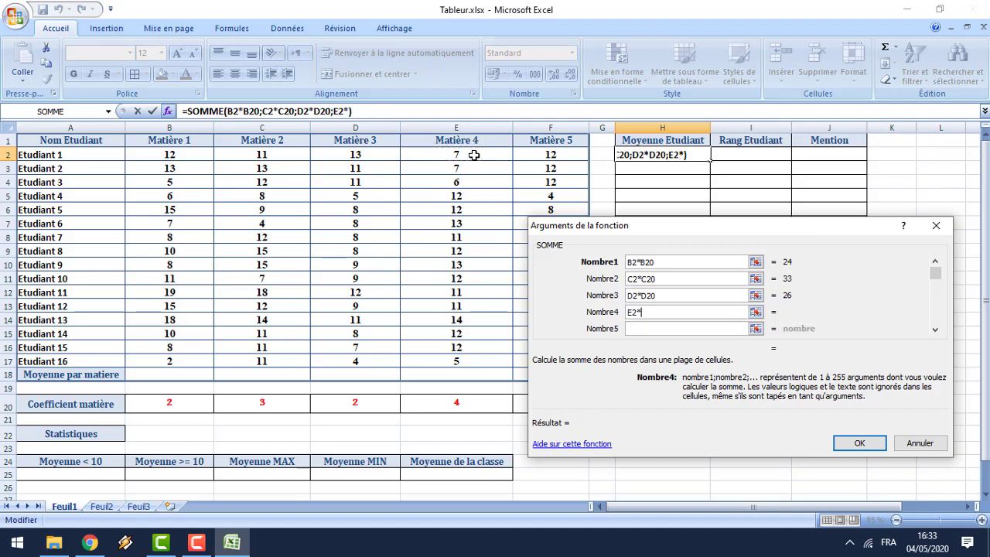
{"action": "left_click", "coordinate": [471, 404]}
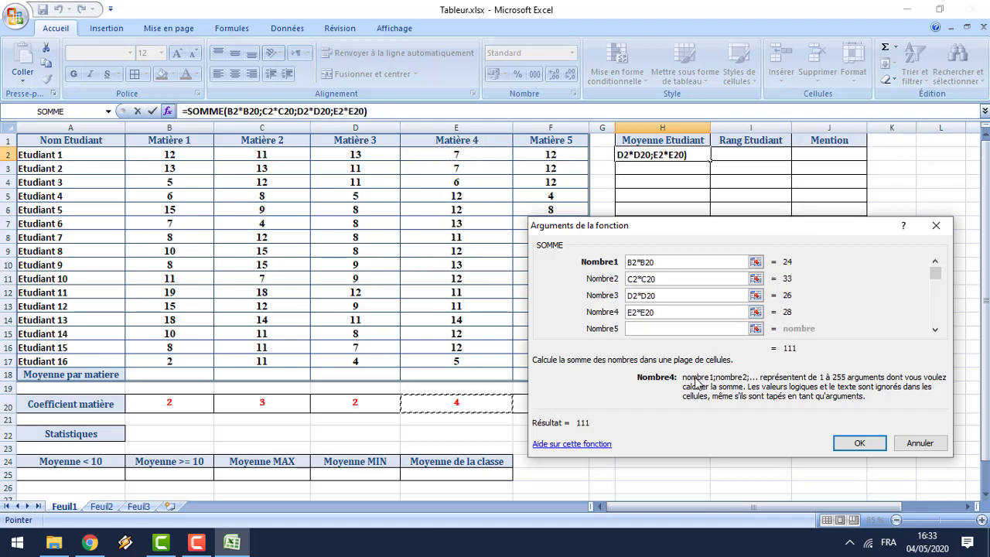
{"action": "left_click", "coordinate": [667, 329]}
{"action": "left_click_drag", "start_coordinate": [606, 235], "coordinate": [649, 233]}
{"action": "left_click", "coordinate": [575, 156]}
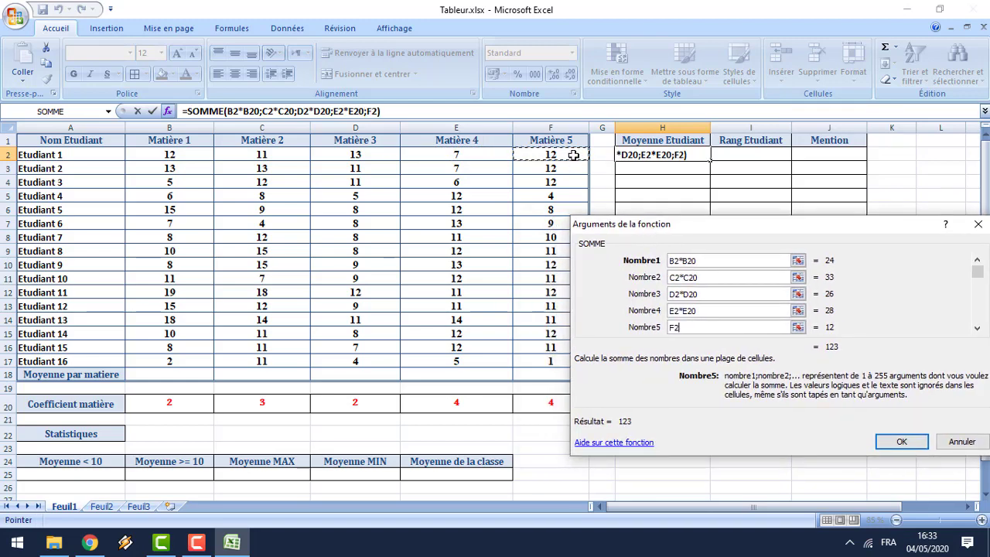
{"action": "type", "text": "*"}
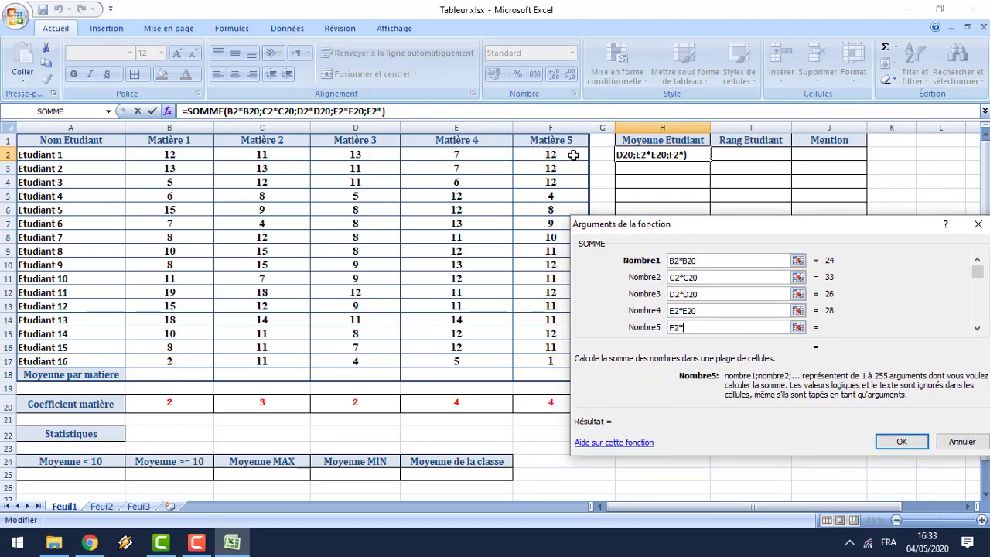
{"action": "left_click", "coordinate": [548, 401]}
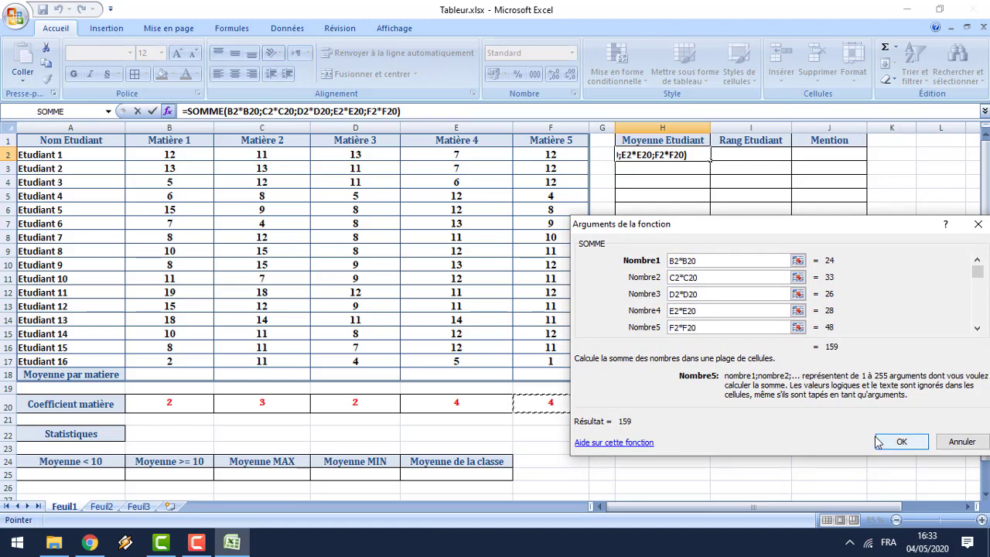
{"action": "left_click", "coordinate": [900, 443]}
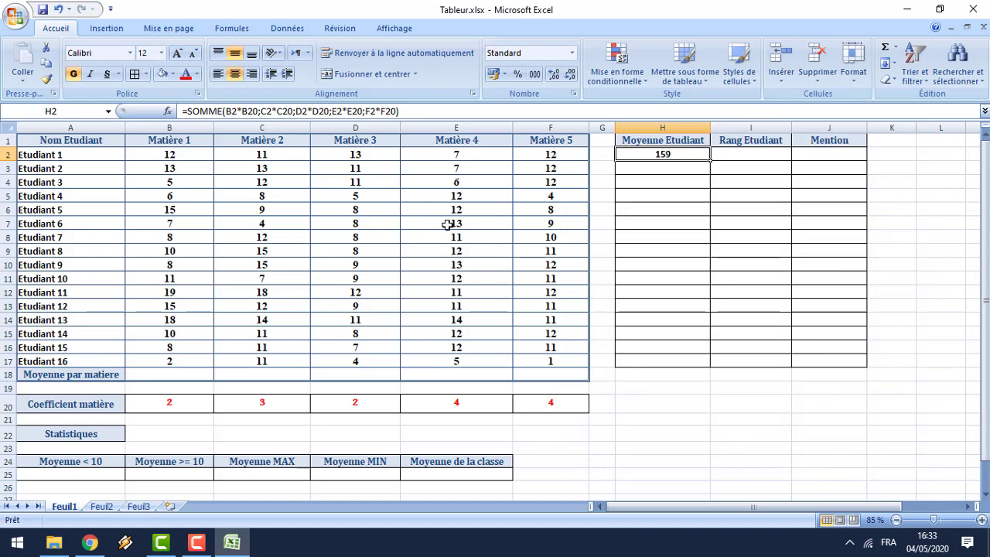
Divide the H2 formula by the sum of the coefficients, SOMME(B20:F20), to get the weighted average
{"action": "left_click", "coordinate": [413, 111]}
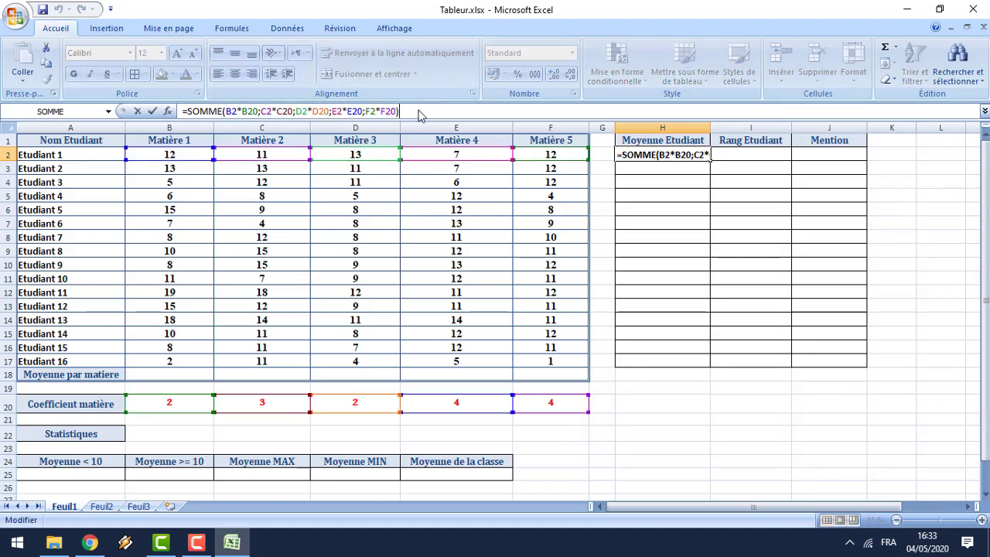
{"action": "type", "text": "/"}
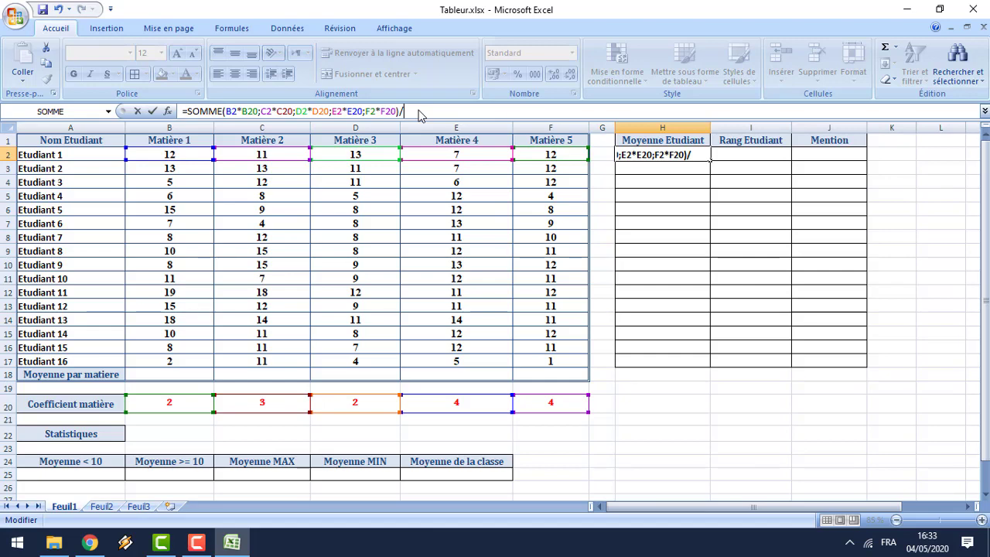
{"action": "left_click", "coordinate": [167, 111]}
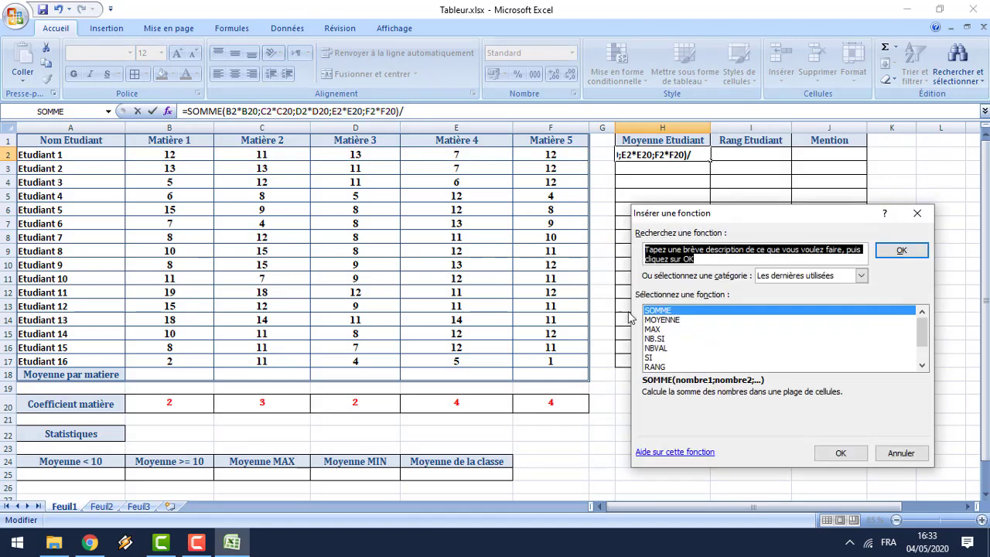
{"action": "double_click", "coordinate": [679, 313]}
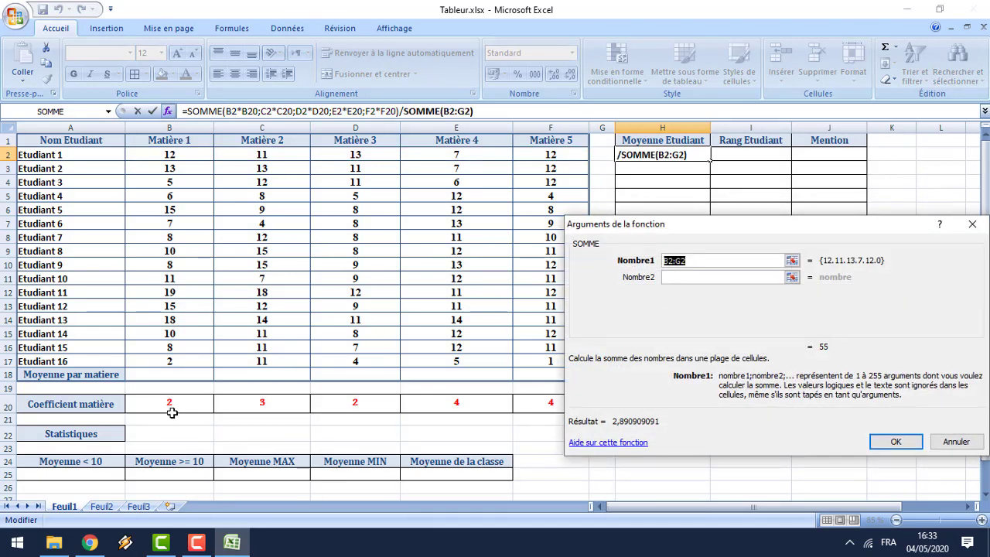
{"action": "left_click_drag", "start_coordinate": [171, 407], "coordinate": [528, 408]}
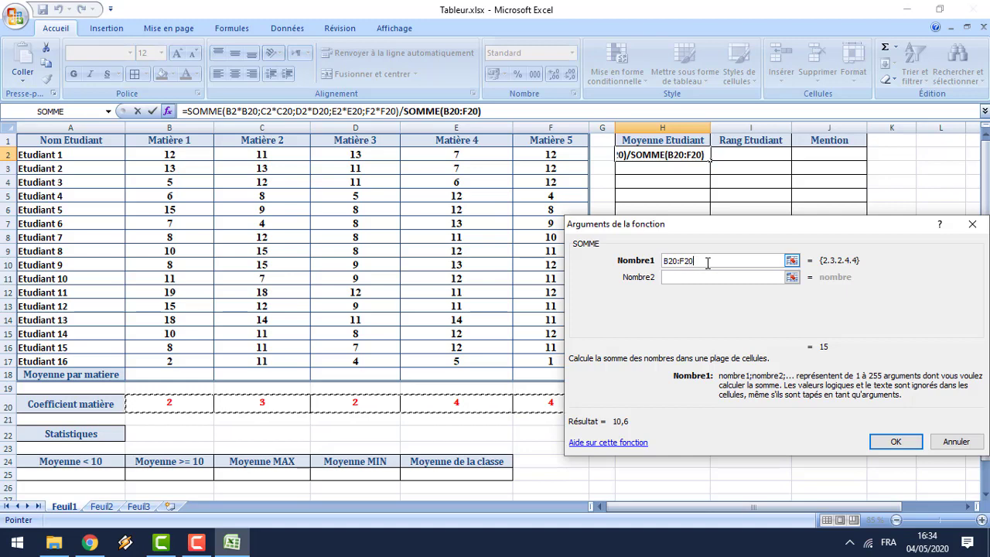
{"action": "left_click", "coordinate": [895, 442]}
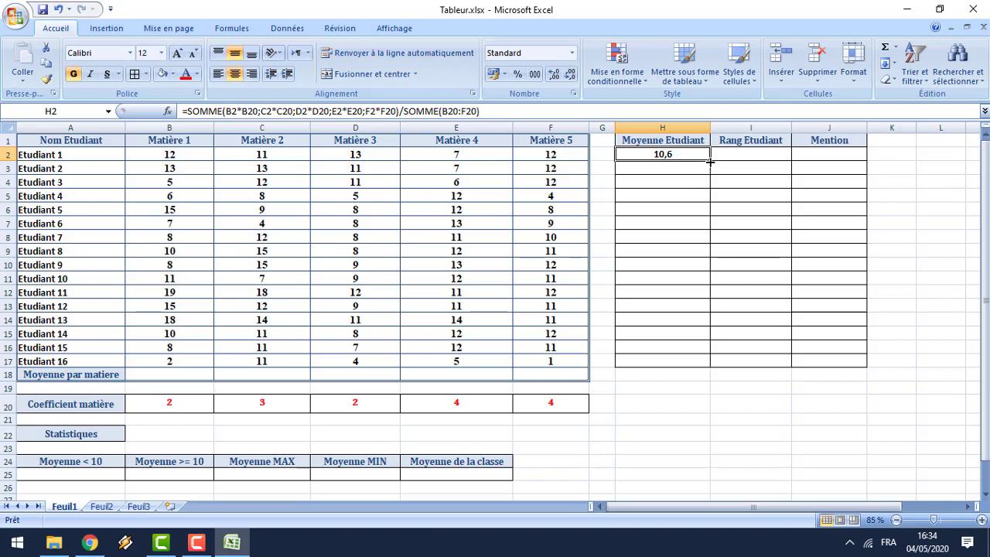
Try filling the weighted average formula from H2 down to H17 and clear the copied formulas in H3:H17
{"action": "left_click_drag", "start_coordinate": [710, 161], "coordinate": [693, 365]}
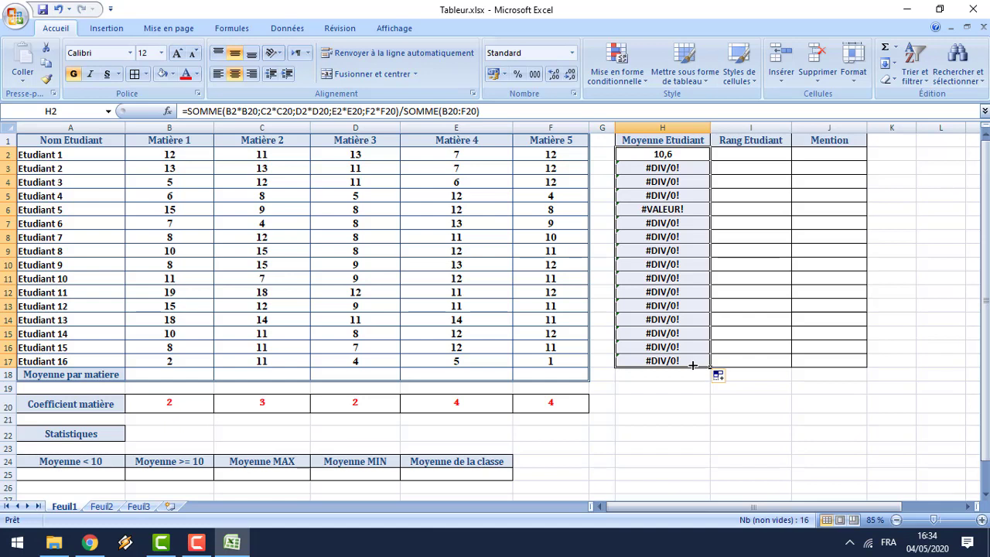
{"action": "left_click", "coordinate": [663, 172]}
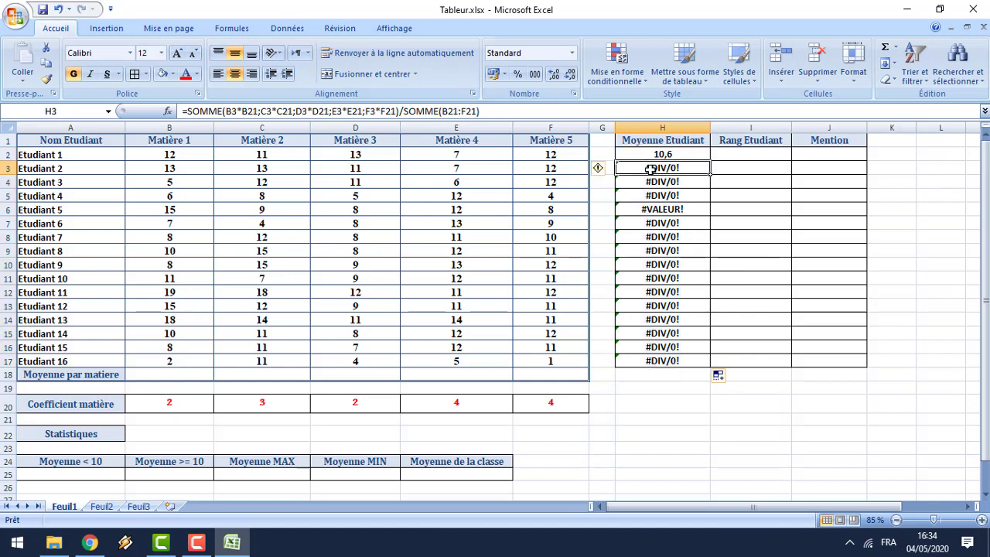
{"action": "double_click", "coordinate": [651, 169]}
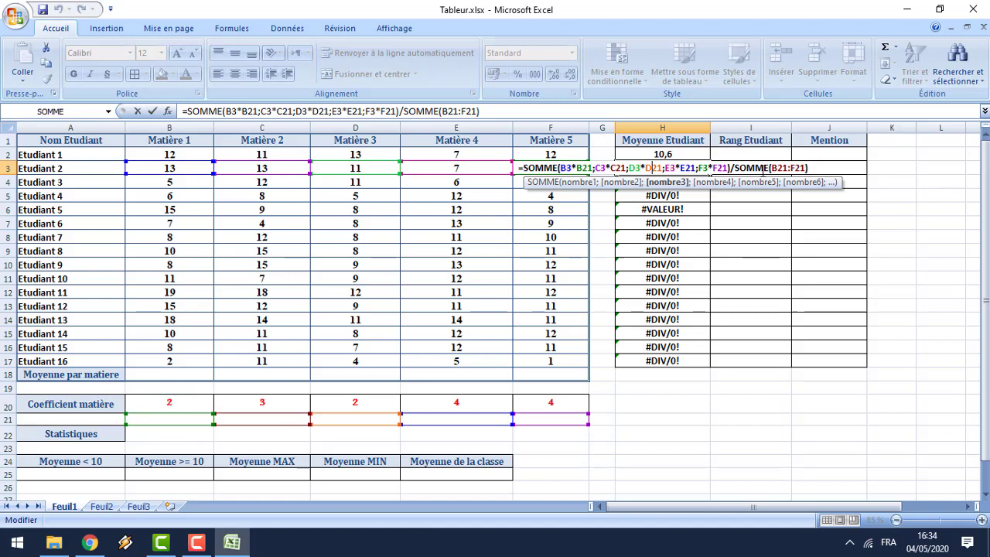
{"action": "key", "text": "Return"}
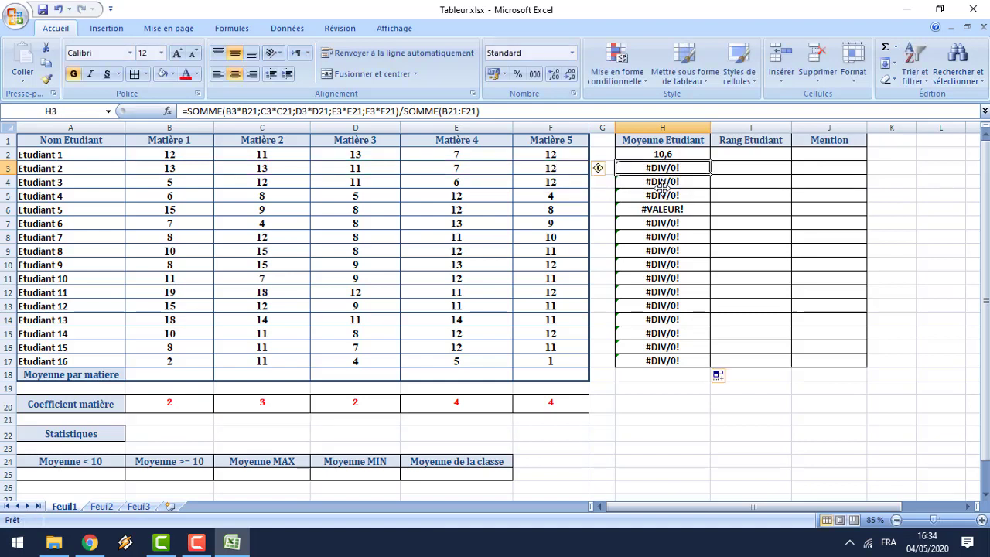
{"action": "left_click_drag", "start_coordinate": [664, 168], "coordinate": [670, 361]}
{"action": "key", "text": "Delete"}
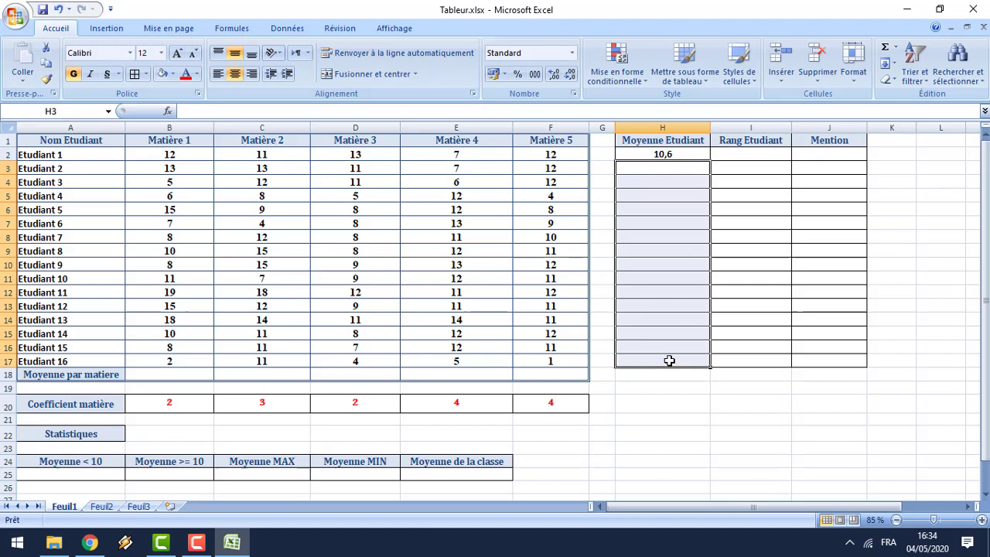
Lock the row of the coefficient references in the H2 products as B$20, C$20, D$20, E$20 and F$20
{"action": "double_click", "coordinate": [656, 154]}
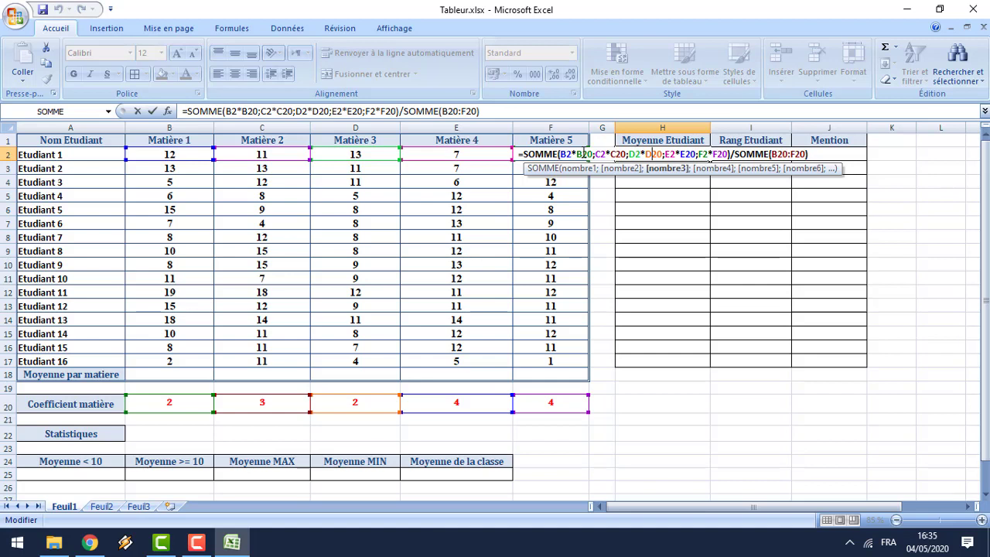
{"action": "left_click", "coordinate": [585, 154]}
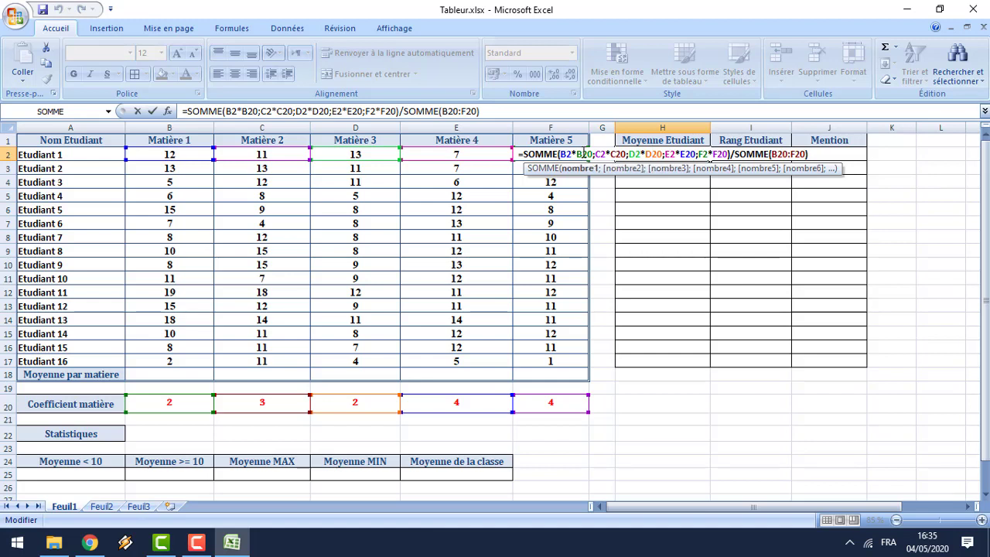
{"action": "type", "text": "$"}
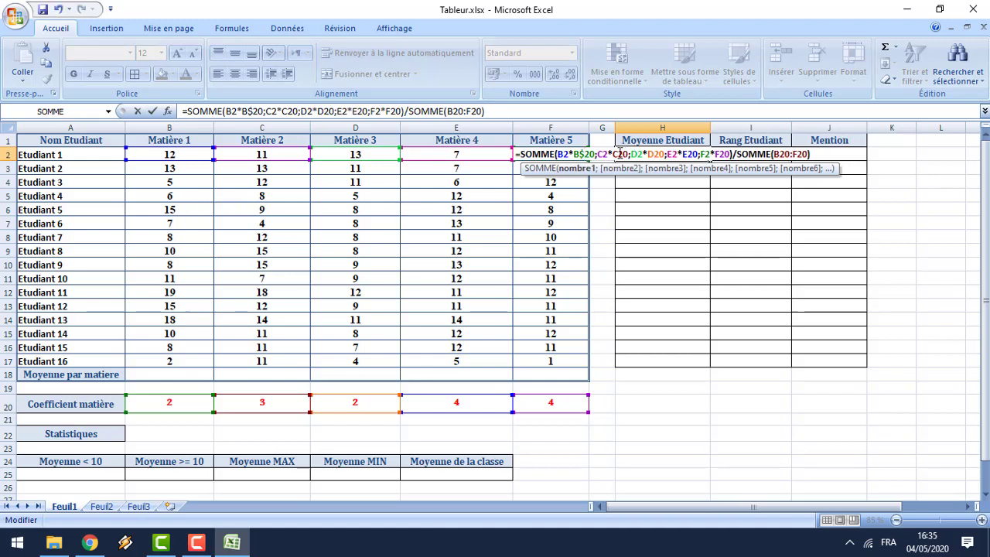
{"action": "left_click", "coordinate": [619, 154]}
{"action": "type", "text": "$"}
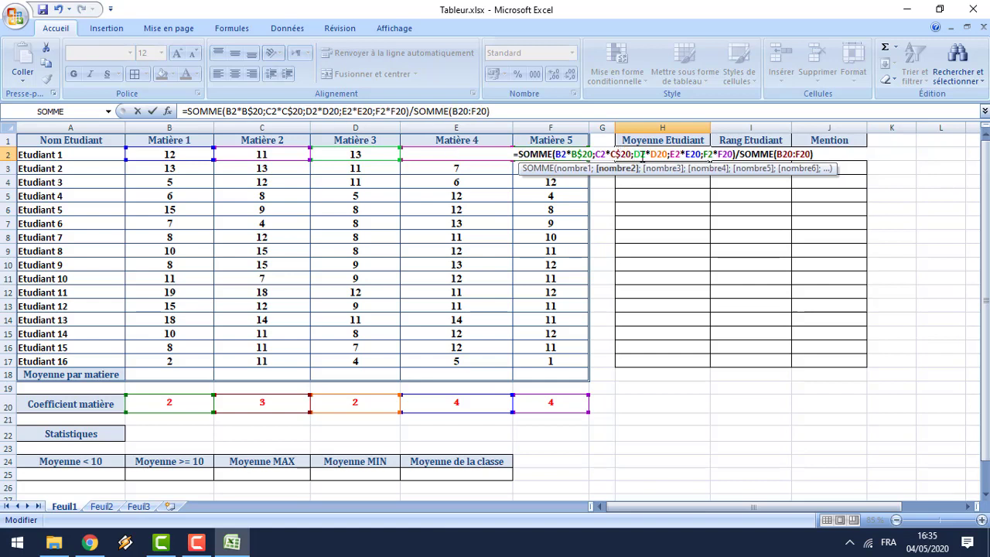
{"action": "left_click", "coordinate": [658, 154]}
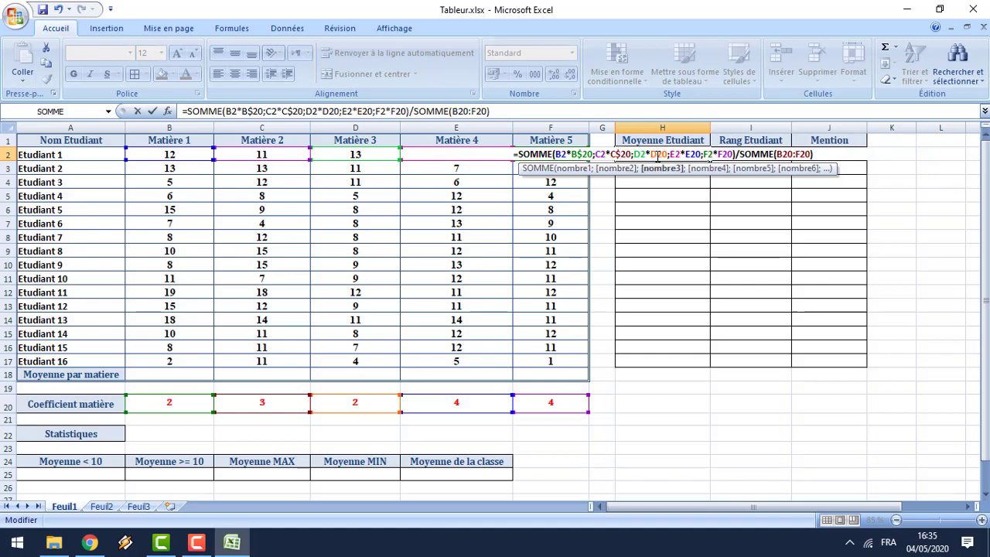
{"action": "type", "text": "$"}
{"action": "left_click", "coordinate": [694, 154]}
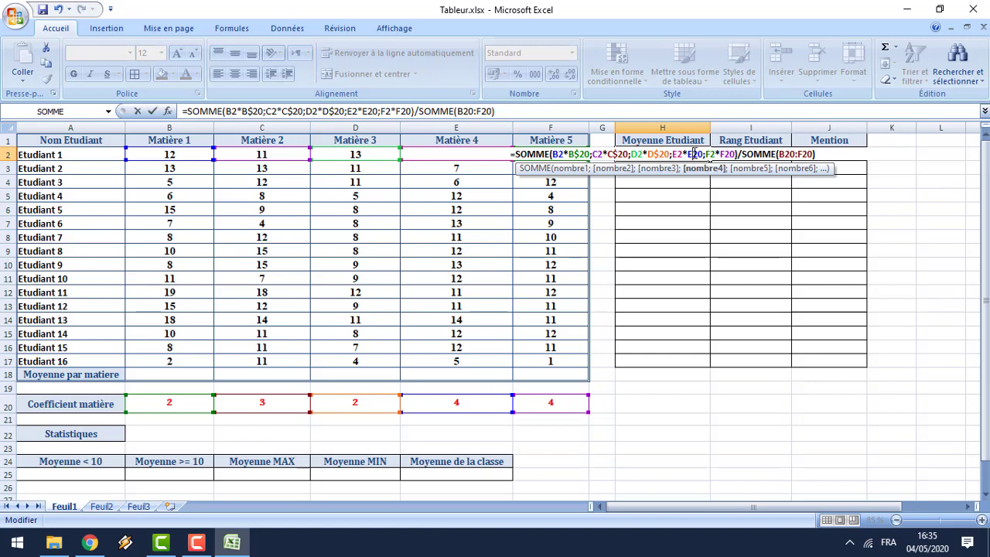
{"action": "type", "text": "$"}
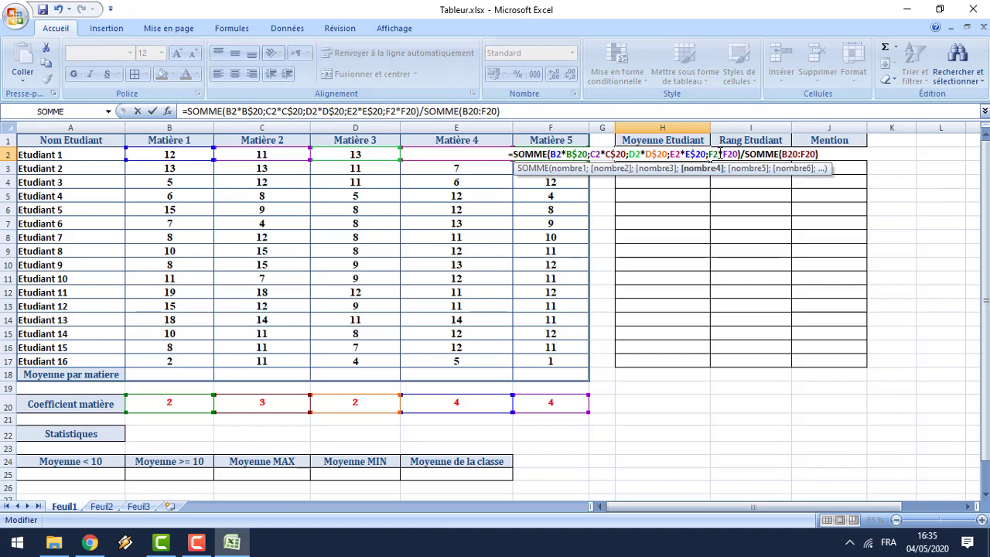
{"action": "left_click", "coordinate": [728, 154]}
{"action": "type", "text": "$"}
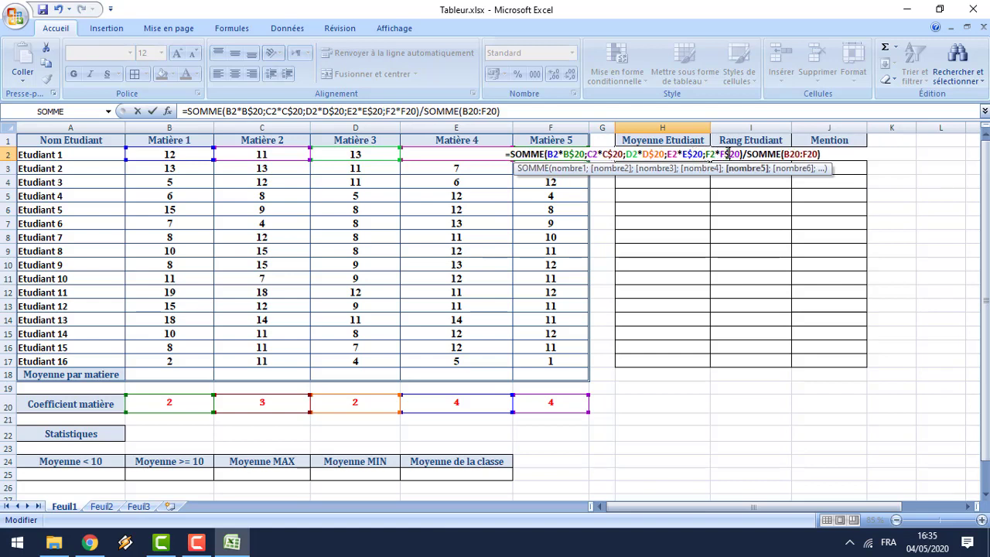
Lock the row of the divisor range in H2 as B$20:F$20 and confirm the formula
{"action": "left_click", "coordinate": [789, 154]}
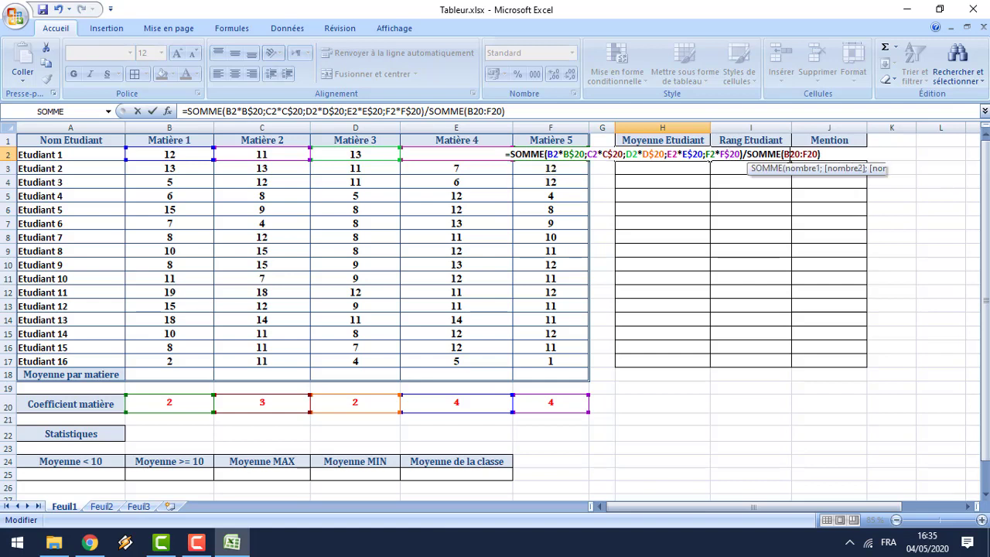
{"action": "type", "text": "$"}
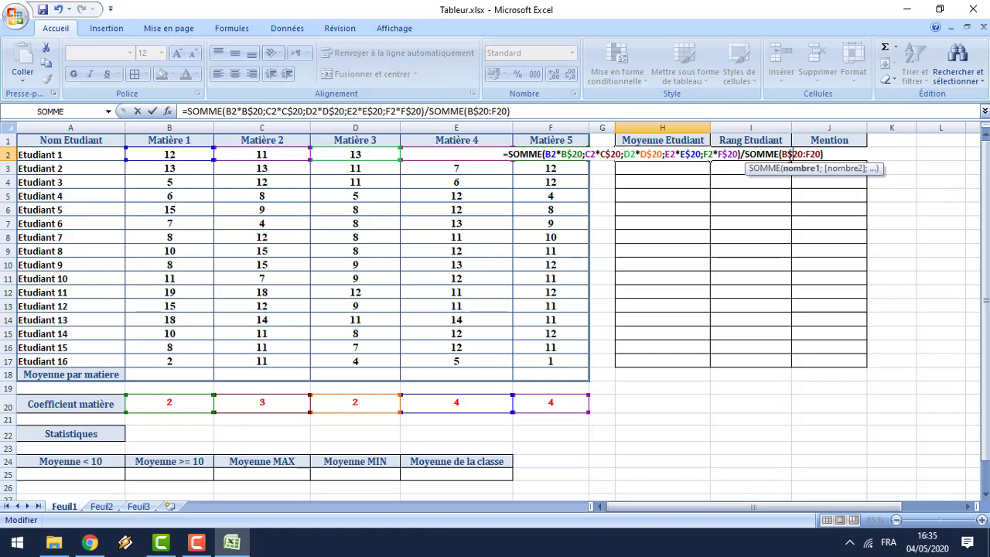
{"action": "left_click", "coordinate": [810, 153]}
{"action": "type", "text": "$"}
{"action": "key", "text": "Return"}
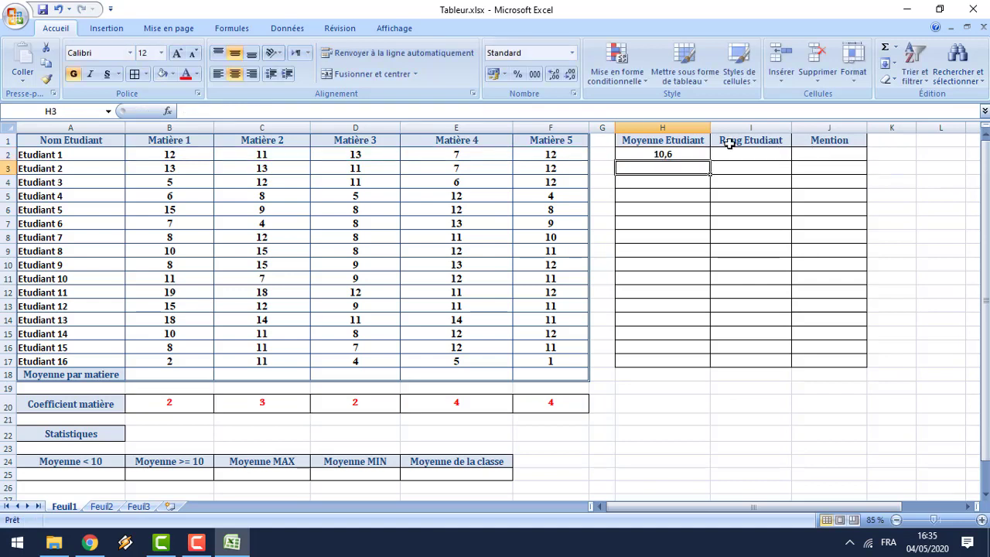
Fill the weighted average formula from H2 down to H17
{"action": "left_click", "coordinate": [683, 157]}
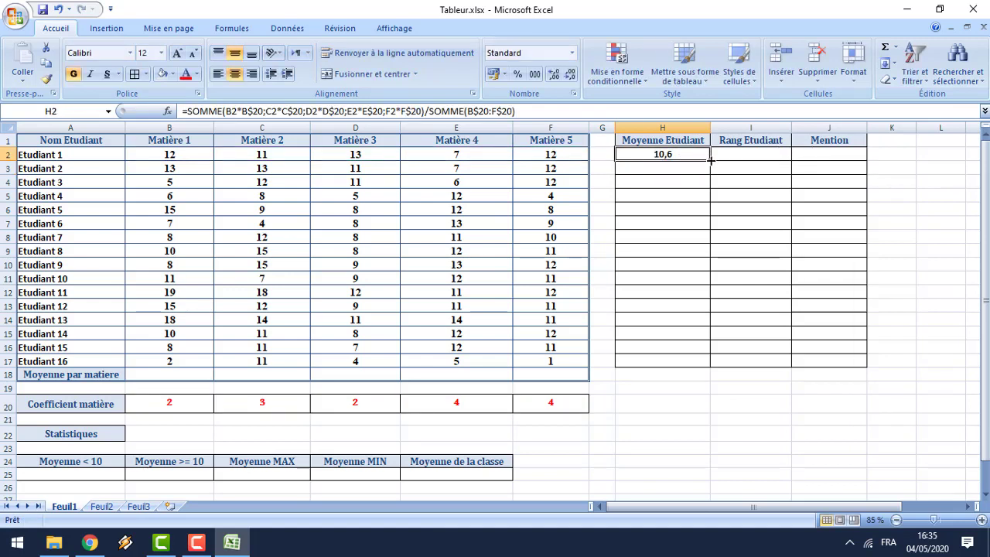
{"action": "left_click_drag", "start_coordinate": [710, 160], "coordinate": [685, 367]}
{"action": "left_click", "coordinate": [688, 404]}
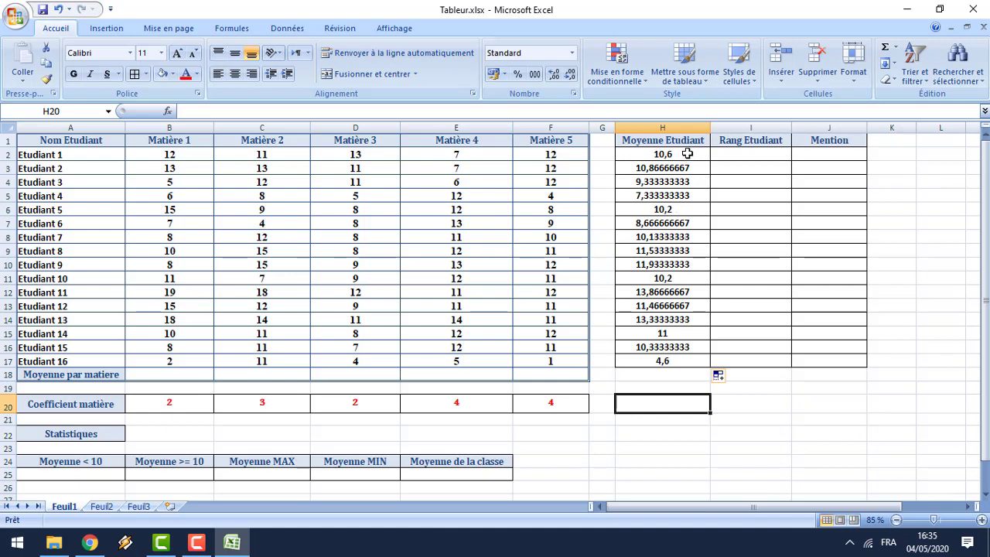
Format the student averages in H2:H17 to show two decimal places
{"action": "left_click_drag", "start_coordinate": [687, 154], "coordinate": [656, 362]}
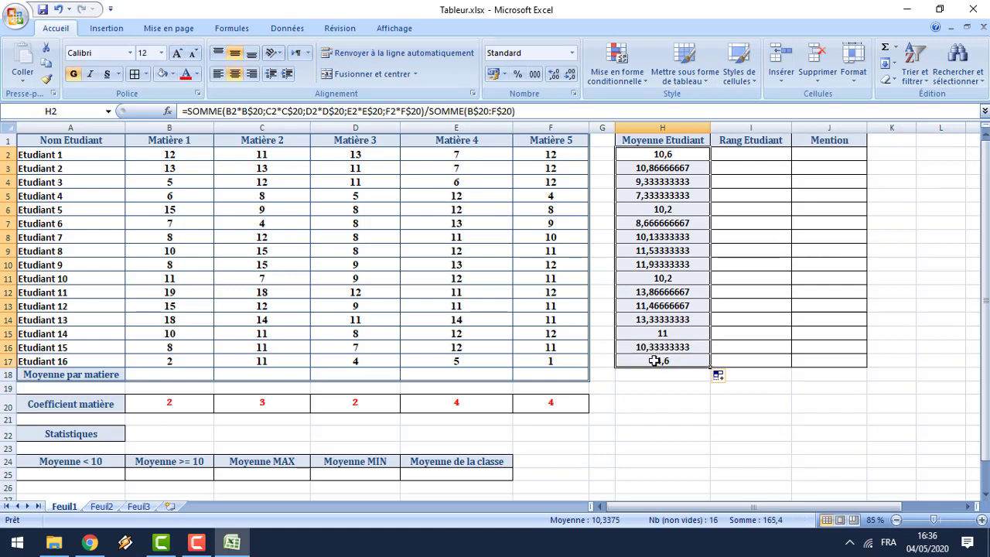
{"action": "left_click", "coordinate": [571, 77]}
{"action": "left_click", "coordinate": [555, 78]}
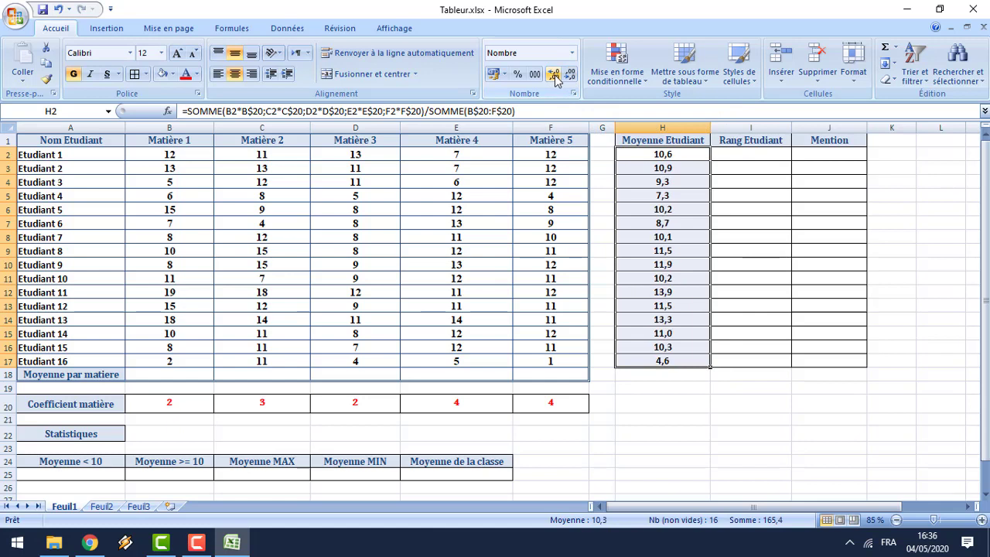
{"action": "left_click", "coordinate": [554, 78]}
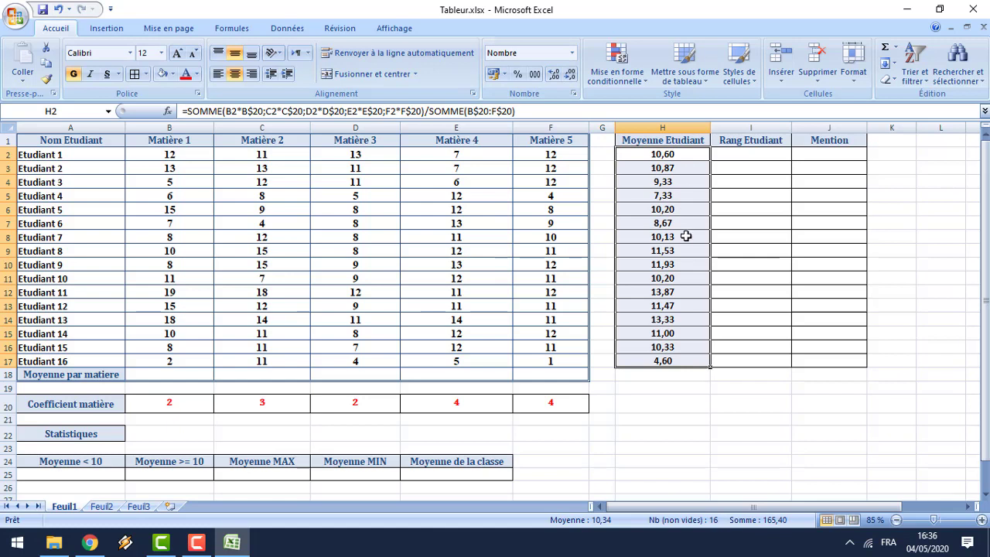
{"action": "left_click", "coordinate": [684, 291]}
{"action": "left_click", "coordinate": [689, 412]}
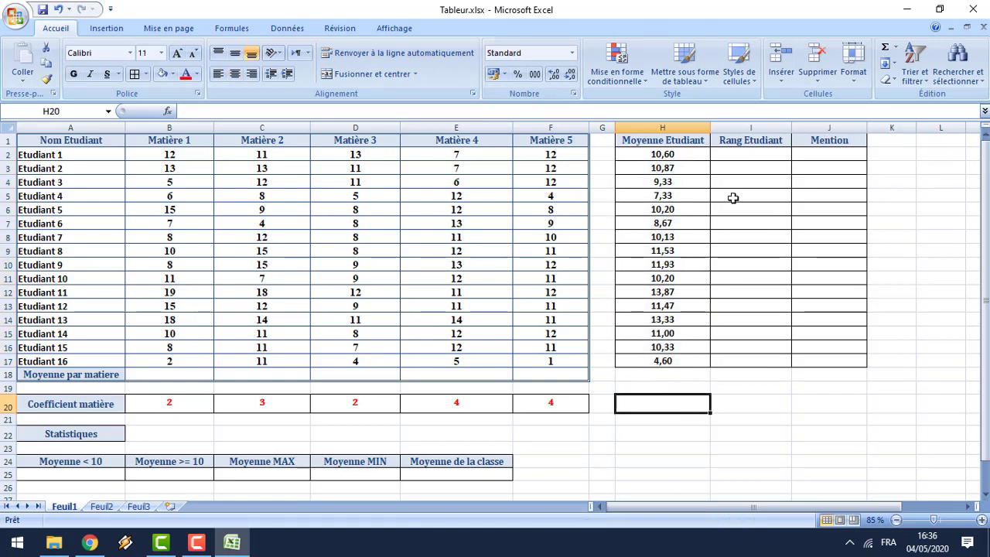
Insert a MOYENNE function over B2:B17 in B18 to calculate the Matière 1 average
{"action": "left_click", "coordinate": [170, 375]}
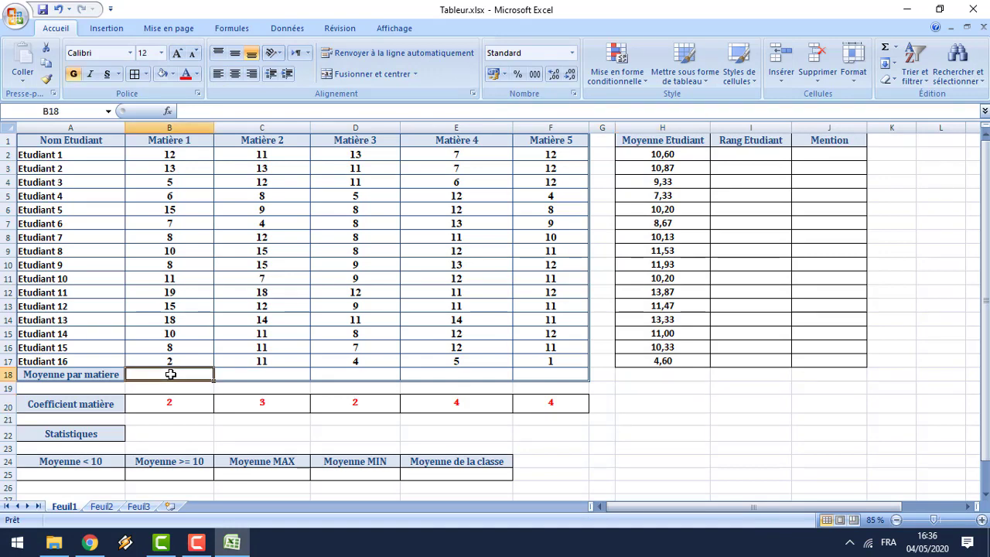
{"action": "left_click", "coordinate": [169, 112]}
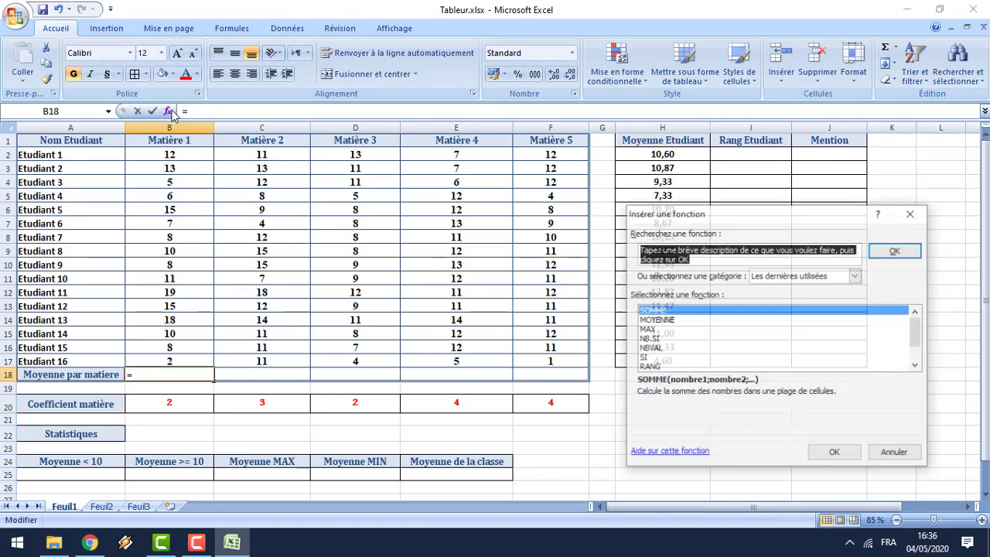
{"action": "left_click", "coordinate": [670, 320]}
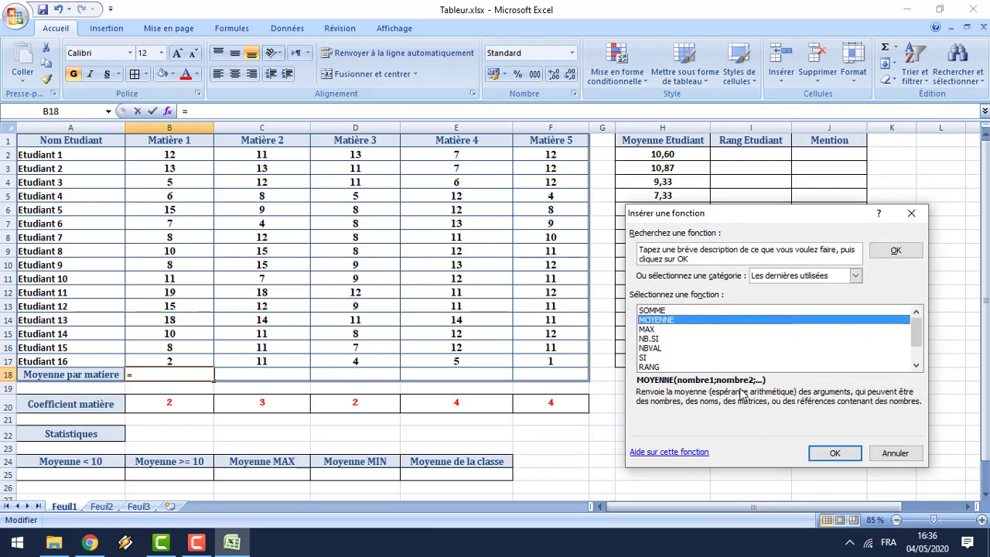
{"action": "left_click", "coordinate": [835, 454]}
{"action": "left_click", "coordinate": [200, 154]}
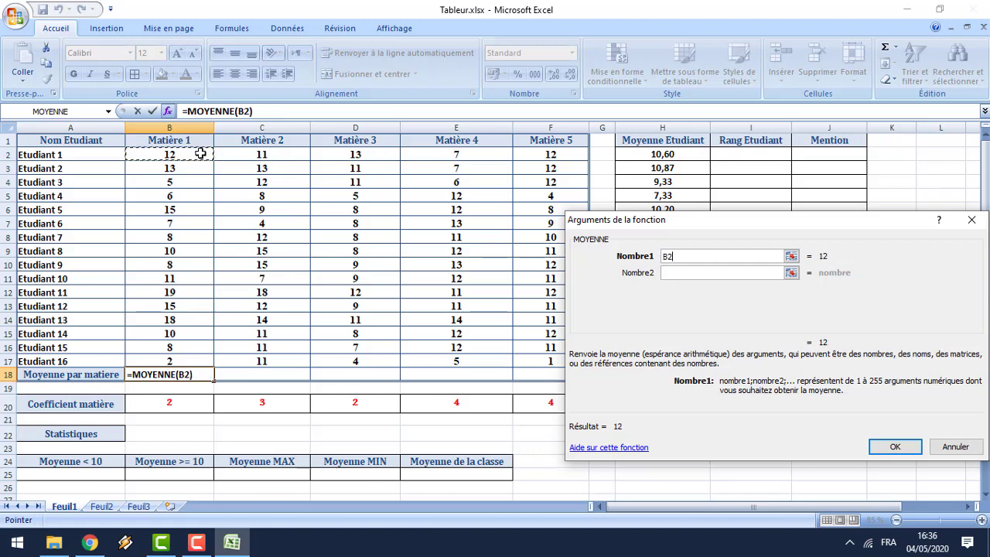
{"action": "left_click_drag", "start_coordinate": [200, 154], "coordinate": [156, 359]}
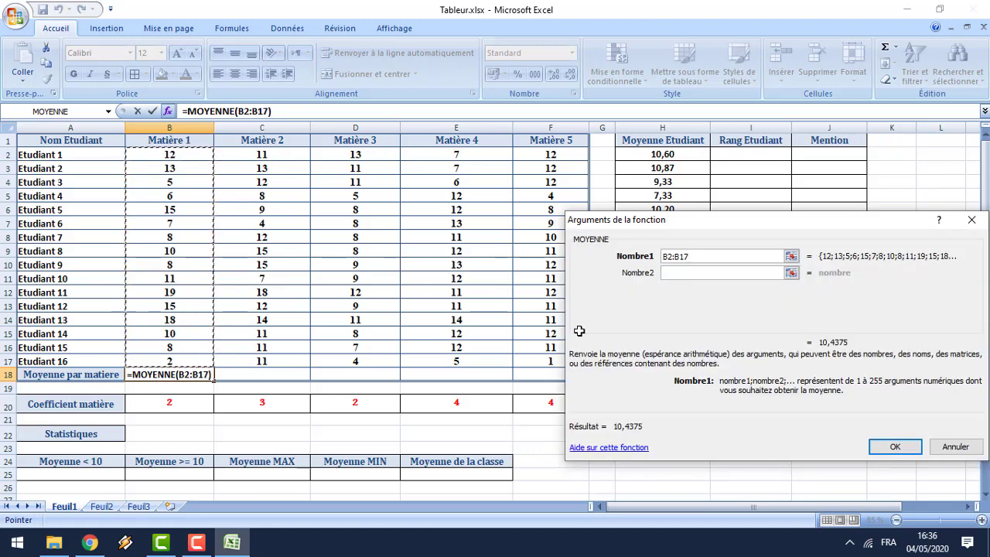
{"action": "left_click", "coordinate": [895, 448]}
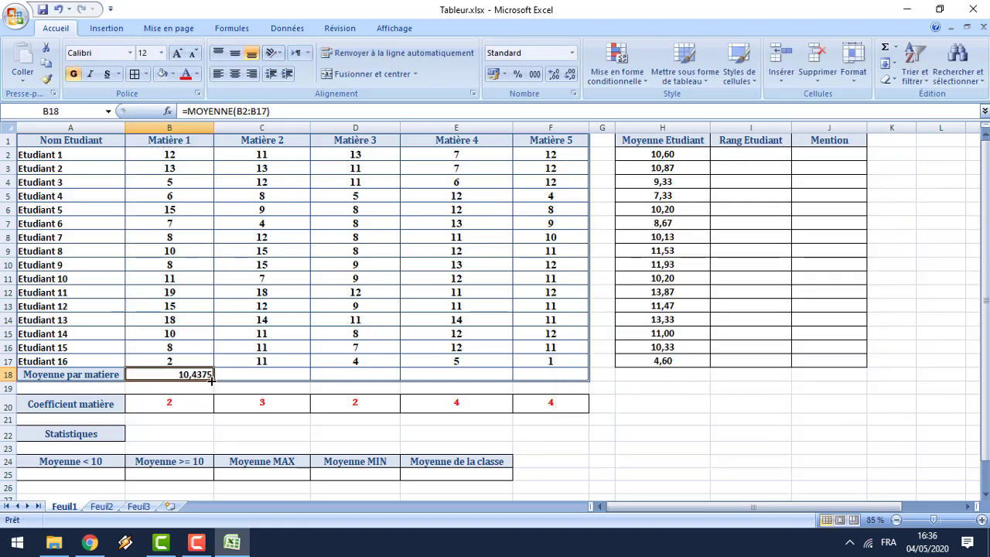
Fill the average formula from B18 across to F18 and show the subject averages with two decimal places
{"action": "left_click_drag", "start_coordinate": [211, 379], "coordinate": [562, 377]}
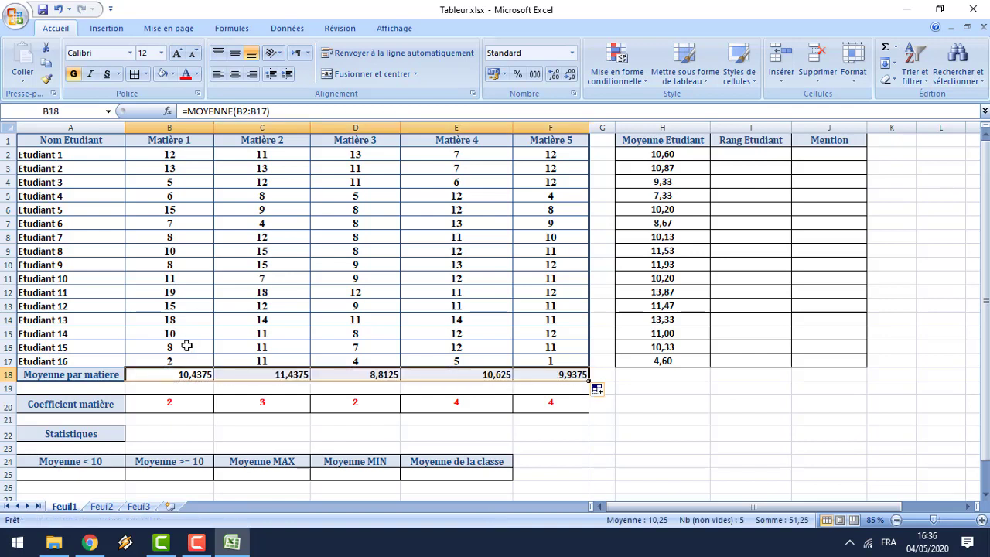
{"action": "left_click", "coordinate": [554, 74]}
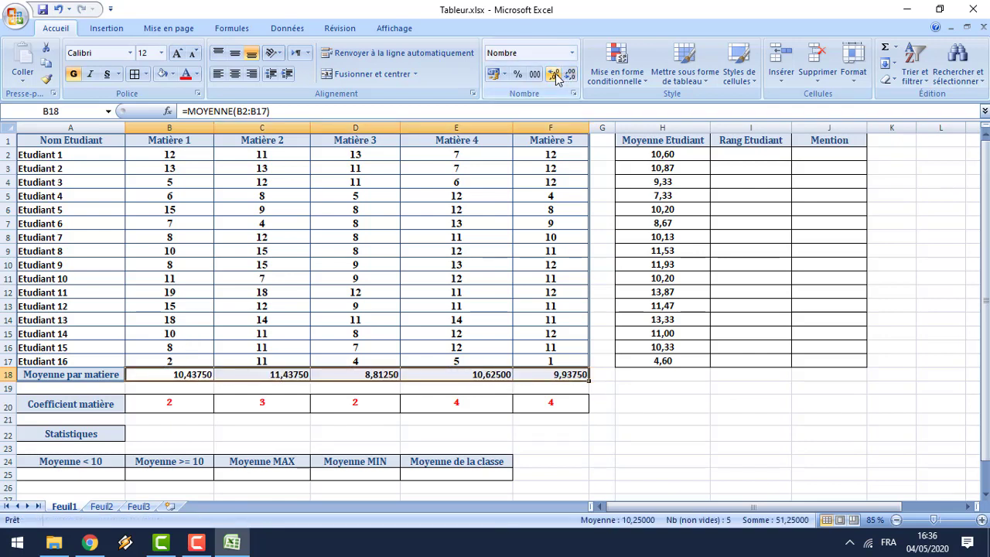
{"action": "left_click", "coordinate": [571, 74]}
{"action": "left_click", "coordinate": [571, 74]}
{"action": "left_click", "coordinate": [571, 75]}
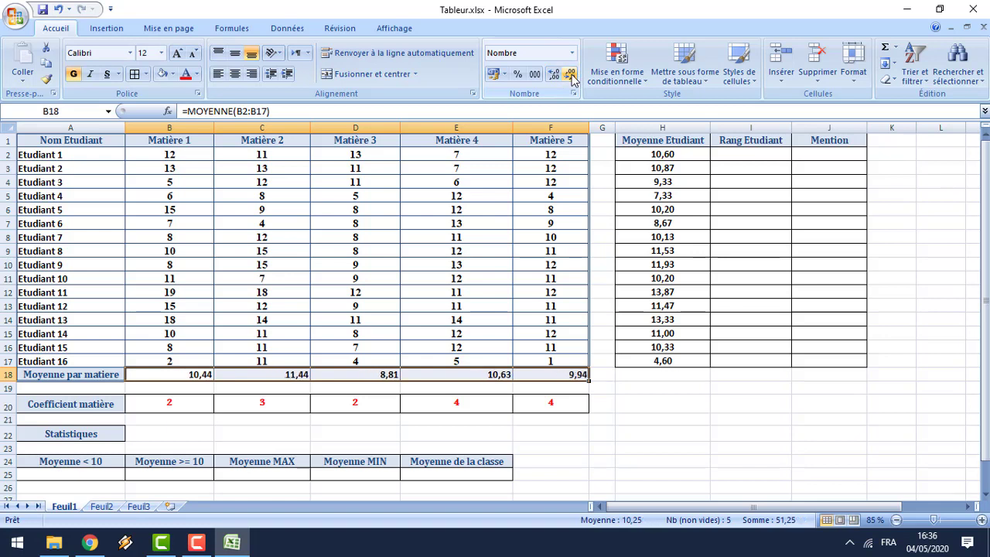
Center the subject averages in B18:F18 vertically and horizontally
{"action": "left_click", "coordinate": [235, 52]}
{"action": "left_click", "coordinate": [234, 73]}
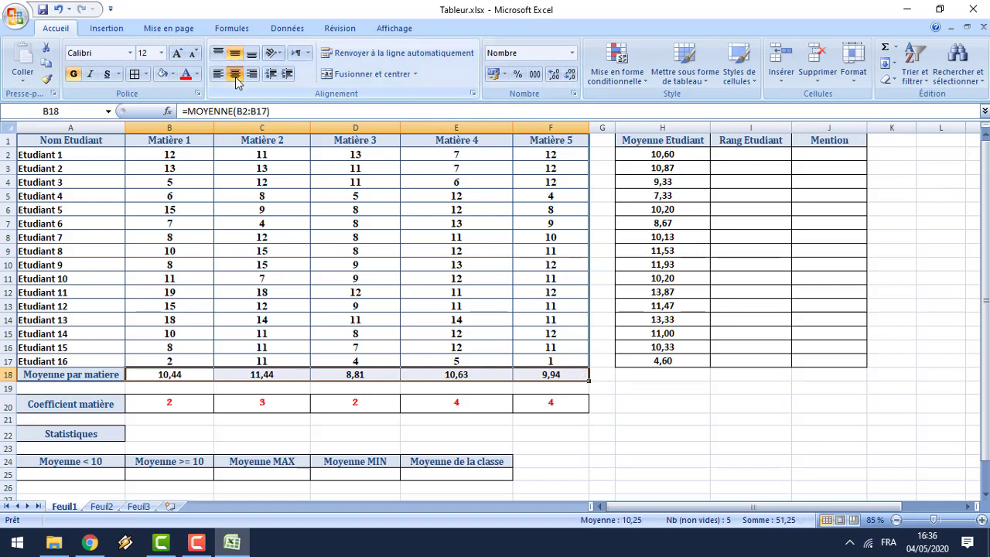
{"action": "left_click", "coordinate": [677, 428]}
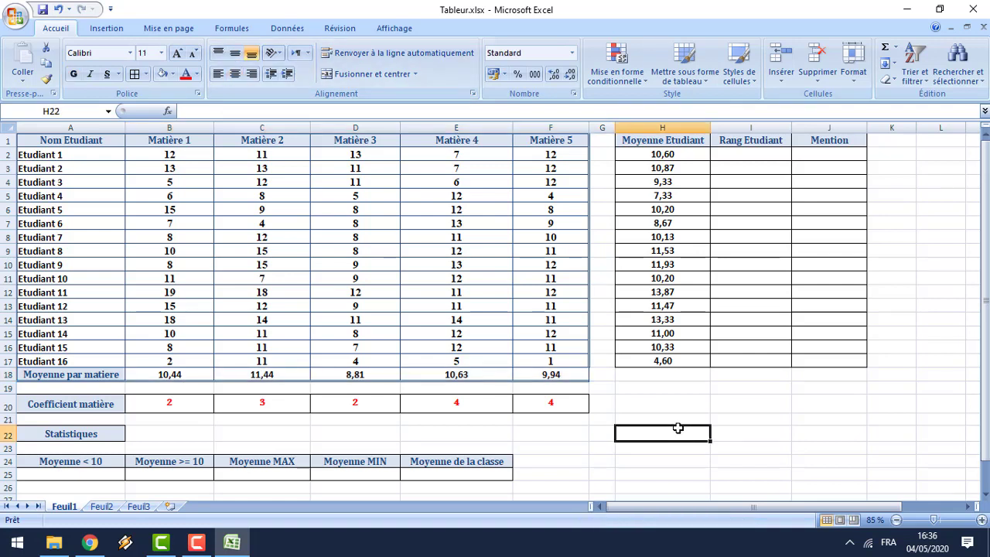
Insert a RANG function in I2 that ranks H2 within H2:H17 with order 0
{"action": "left_click", "coordinate": [756, 154]}
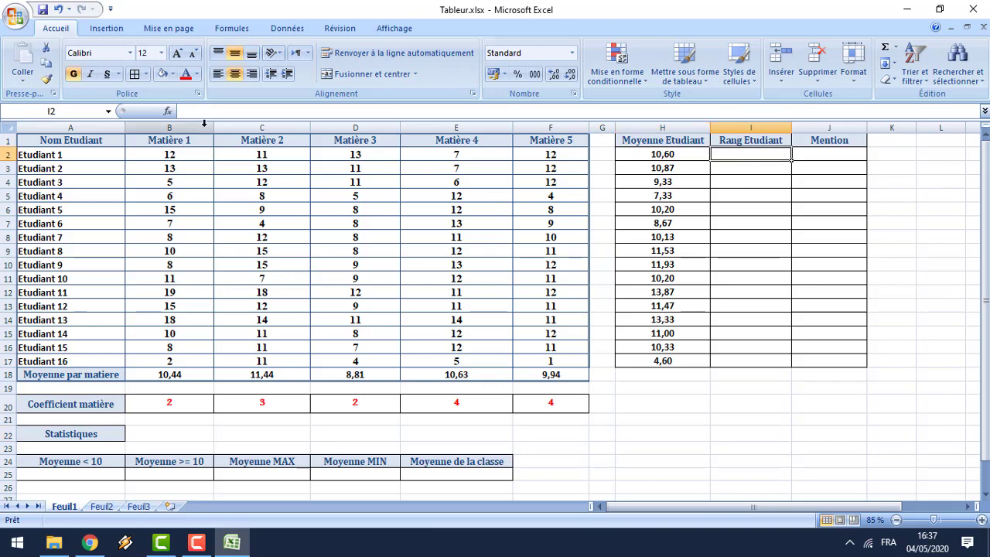
{"action": "left_click", "coordinate": [169, 114]}
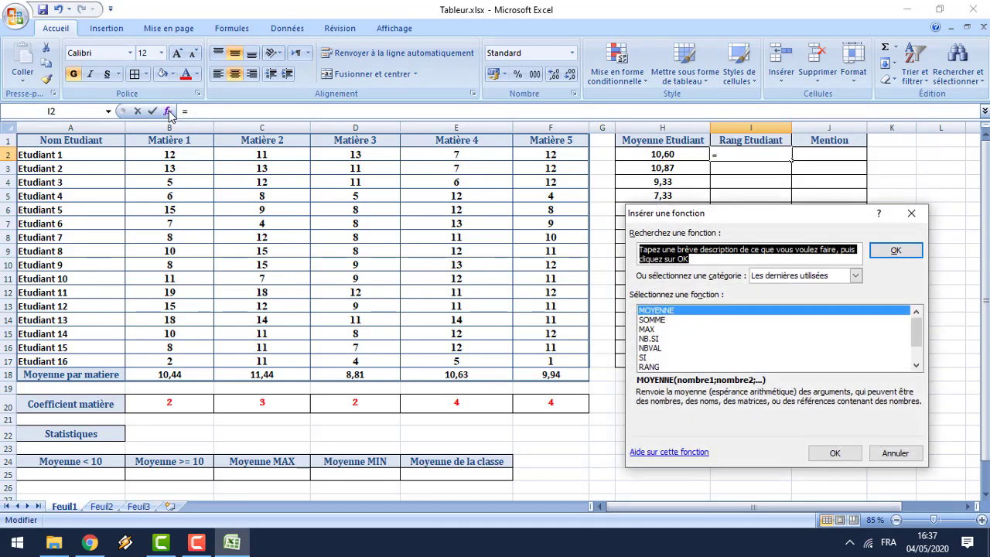
{"action": "left_click", "coordinate": [653, 367]}
{"action": "left_click", "coordinate": [832, 454]}
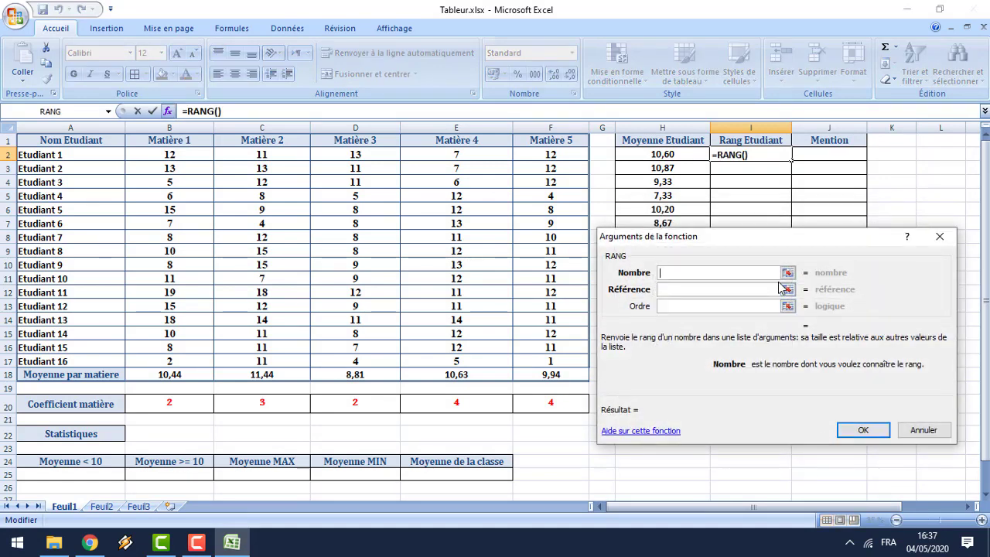
{"action": "left_click_drag", "start_coordinate": [769, 241], "coordinate": [789, 251]}
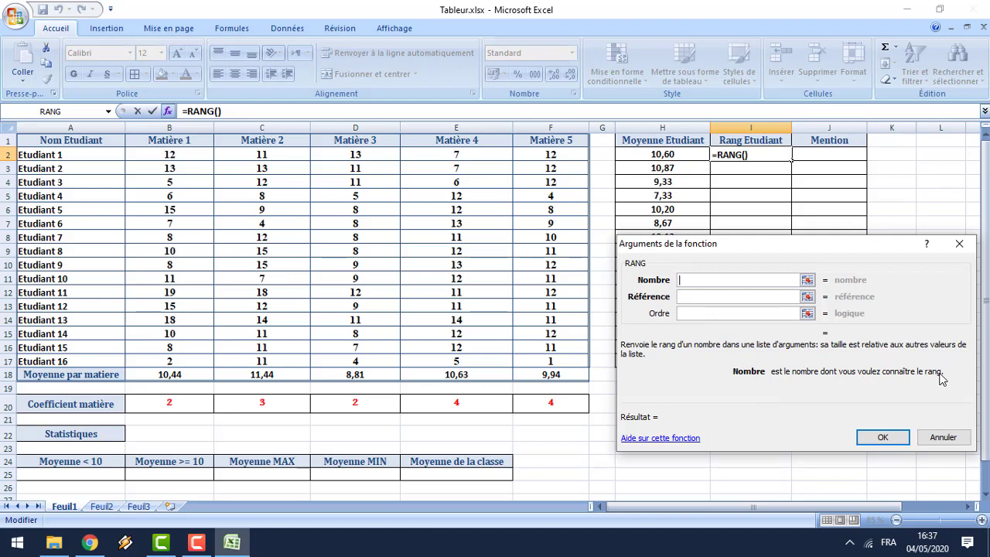
{"action": "left_click", "coordinate": [664, 158]}
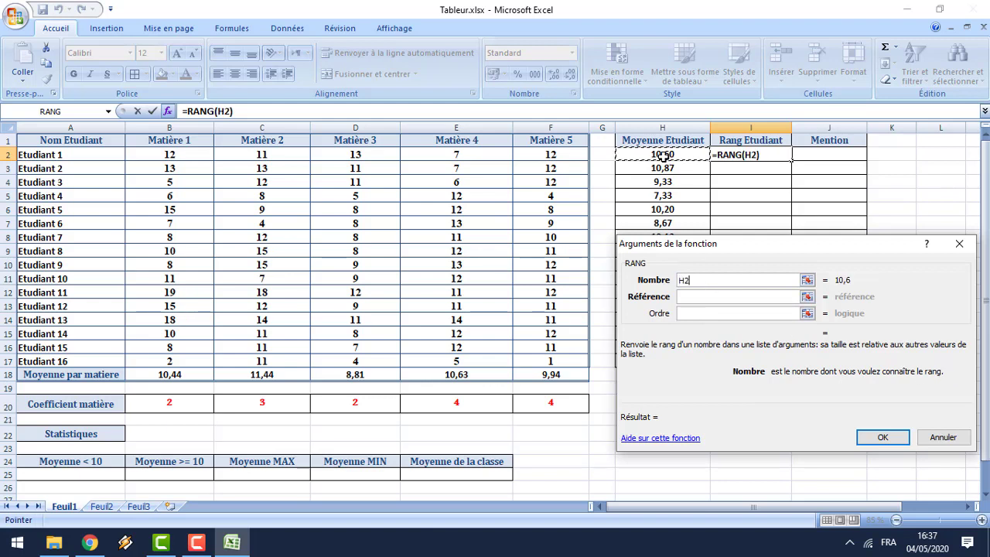
{"action": "left_click", "coordinate": [692, 297]}
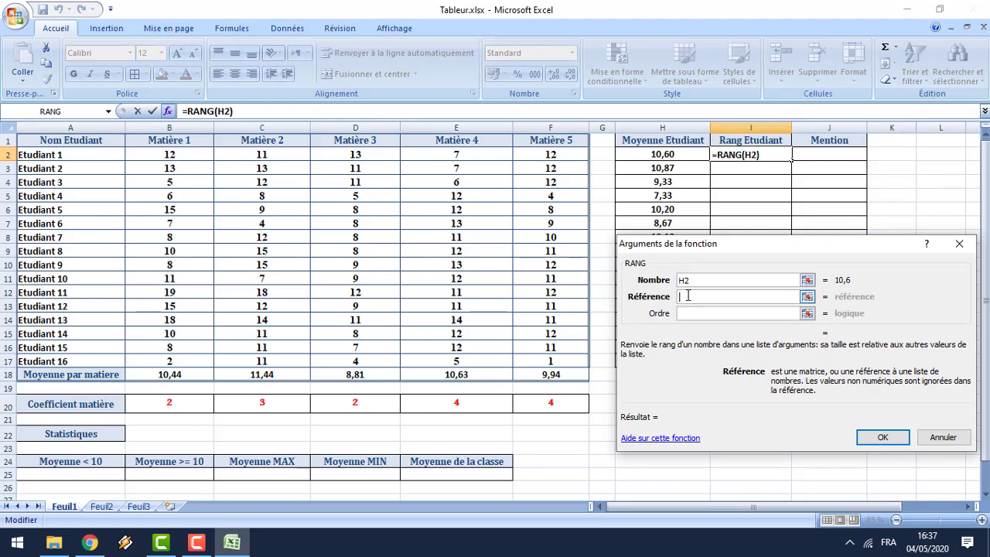
{"action": "left_click_drag", "start_coordinate": [677, 155], "coordinate": [654, 361]}
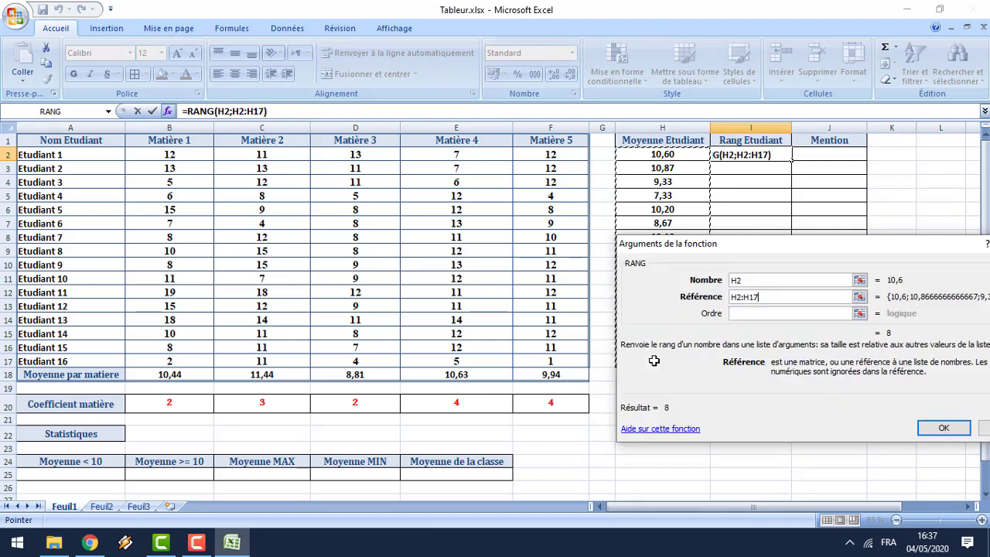
{"action": "left_click", "coordinate": [747, 313]}
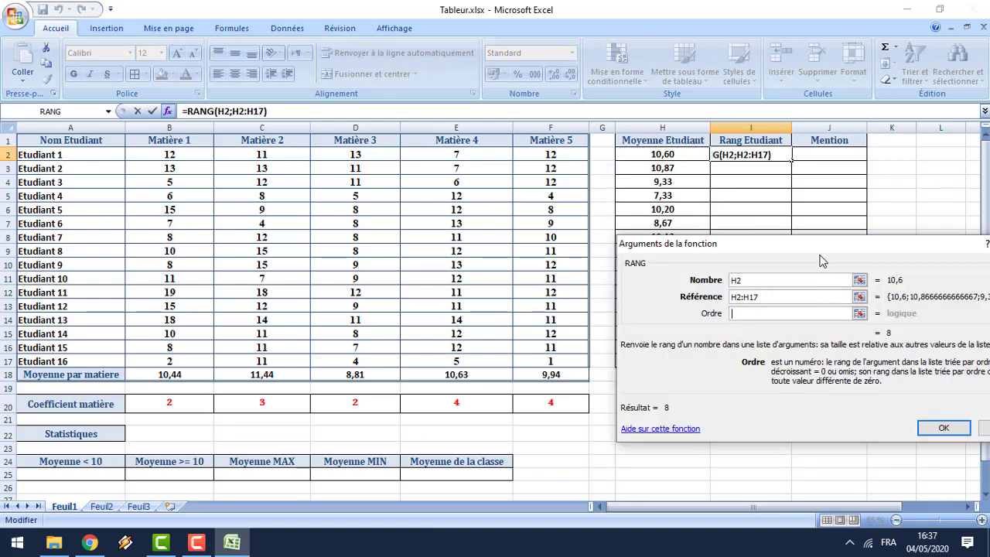
{"action": "left_click_drag", "start_coordinate": [822, 258], "coordinate": [705, 266]}
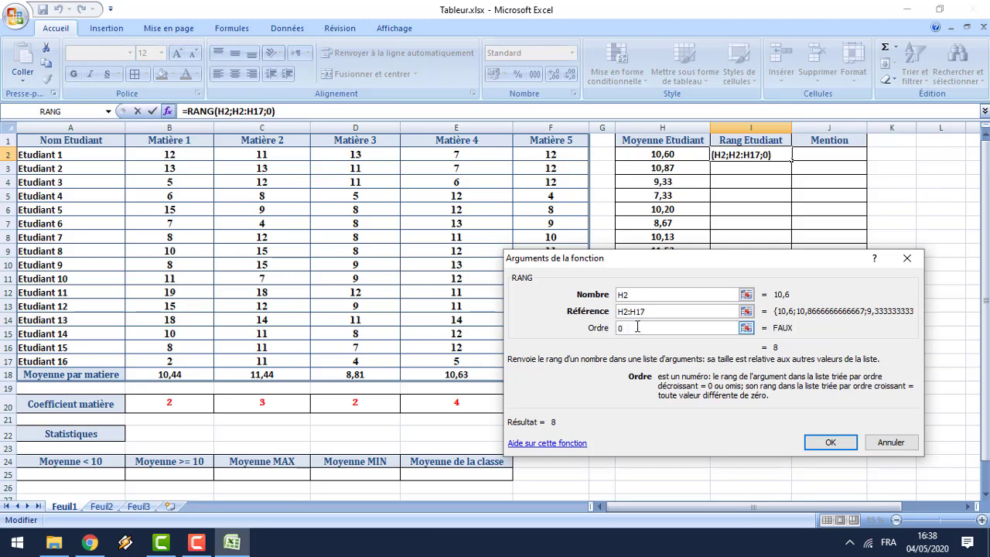
{"action": "left_click", "coordinate": [852, 446]}
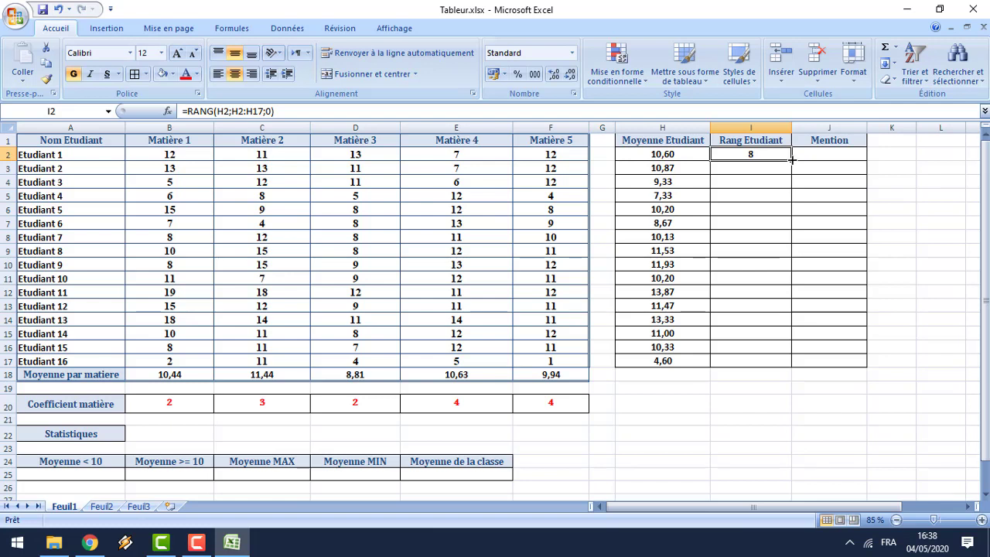
Try filling the rank formula with its relative range from I2 down to I17, and clear the copies in I3:I17
{"action": "left_click_drag", "start_coordinate": [791, 159], "coordinate": [767, 355]}
{"action": "left_click_drag", "start_coordinate": [765, 363], "coordinate": [758, 362]}
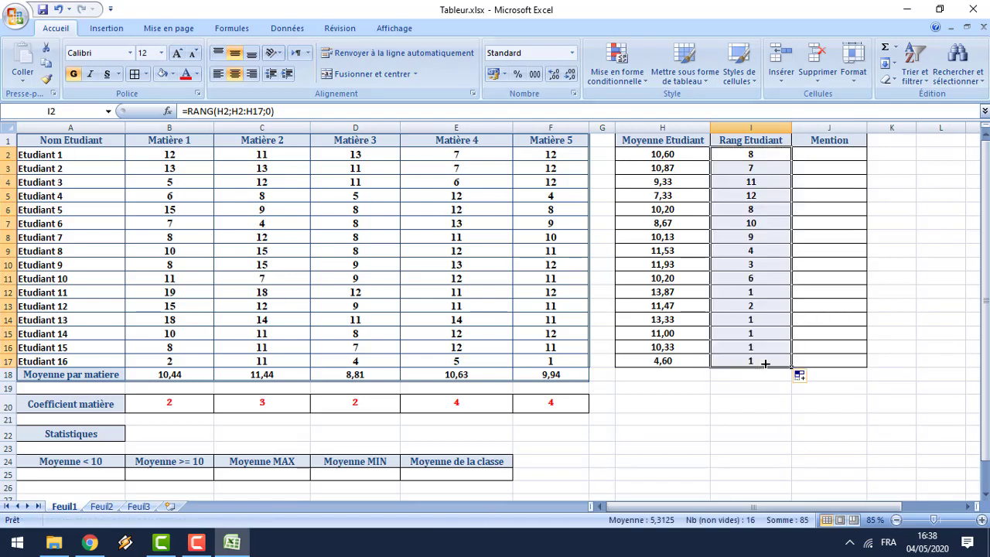
{"action": "left_click", "coordinate": [757, 294]}
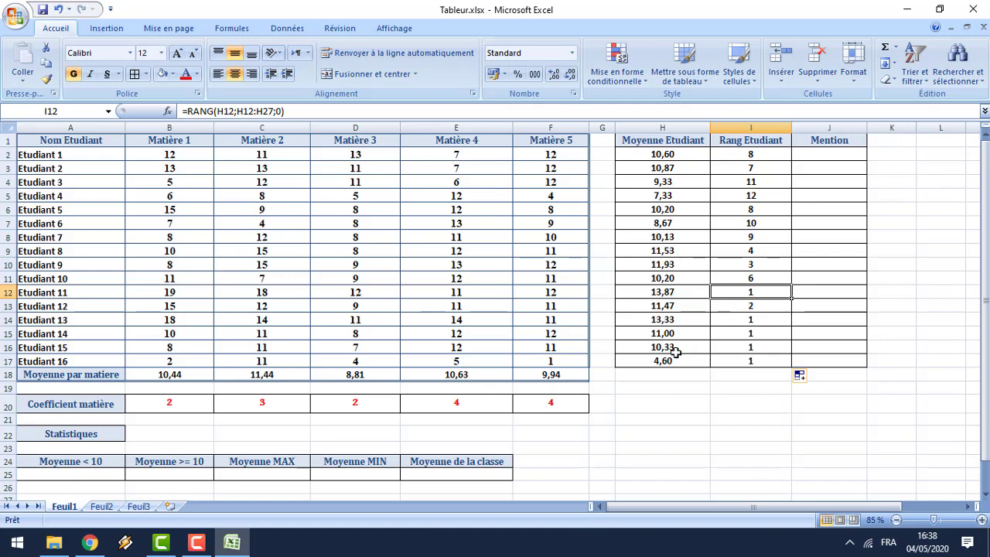
{"action": "left_click", "coordinate": [749, 350]}
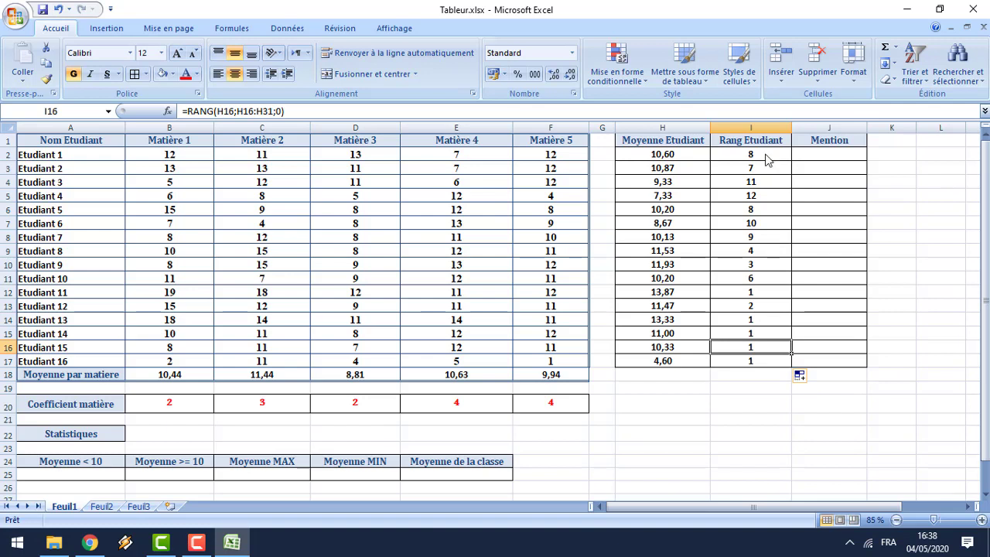
{"action": "double_click", "coordinate": [758, 167]}
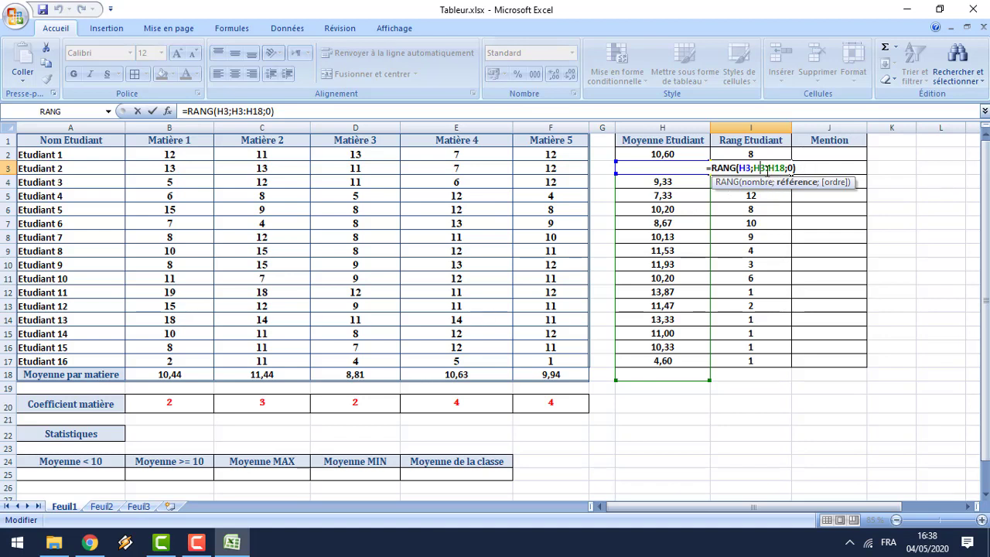
{"action": "key", "text": "Return"}
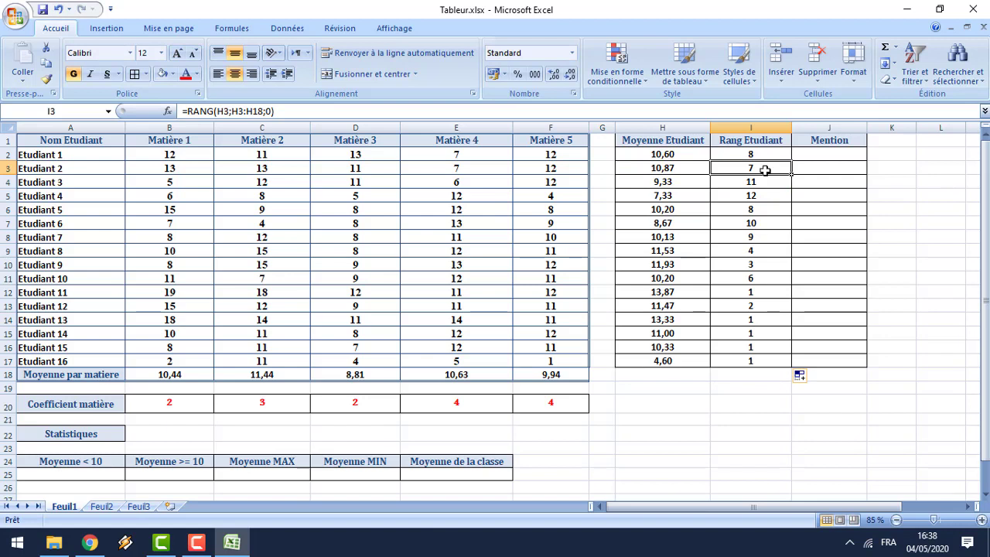
{"action": "left_click_drag", "start_coordinate": [763, 165], "coordinate": [737, 358]}
{"action": "key", "text": "Delete"}
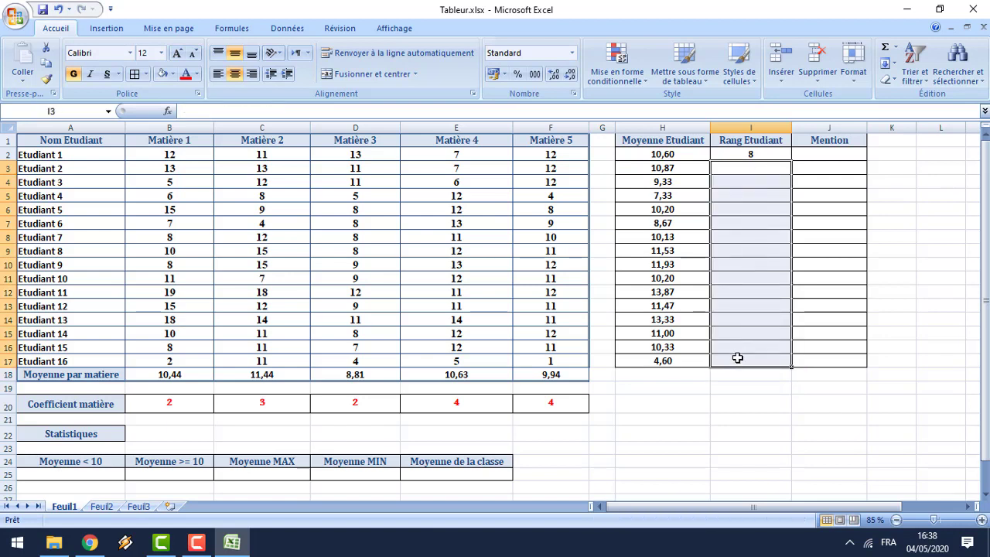
Lock the row references in the I2 rank formula so its reference range reads H$2:H$17
{"action": "double_click", "coordinate": [764, 155]}
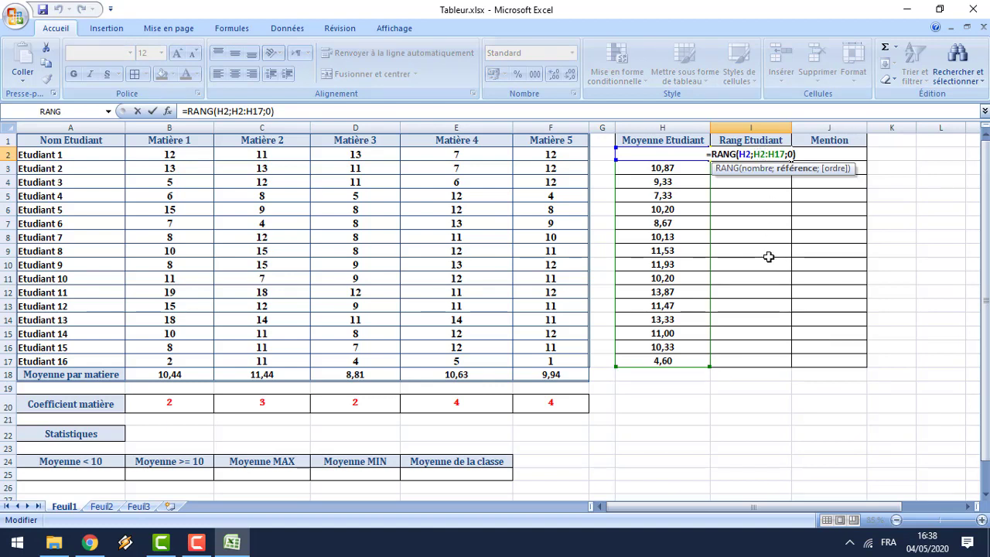
{"action": "type", "text": "$"}
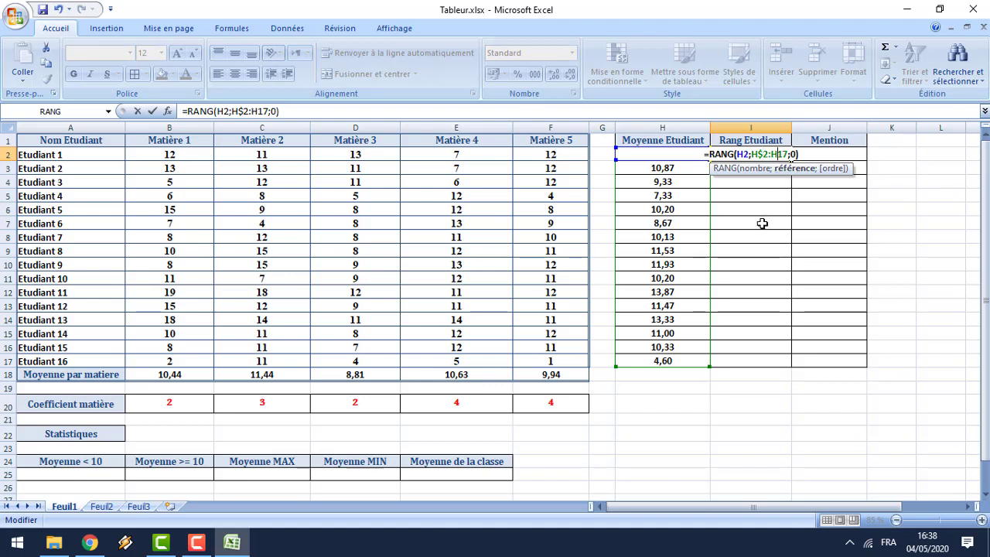
{"action": "type", "text": "$"}
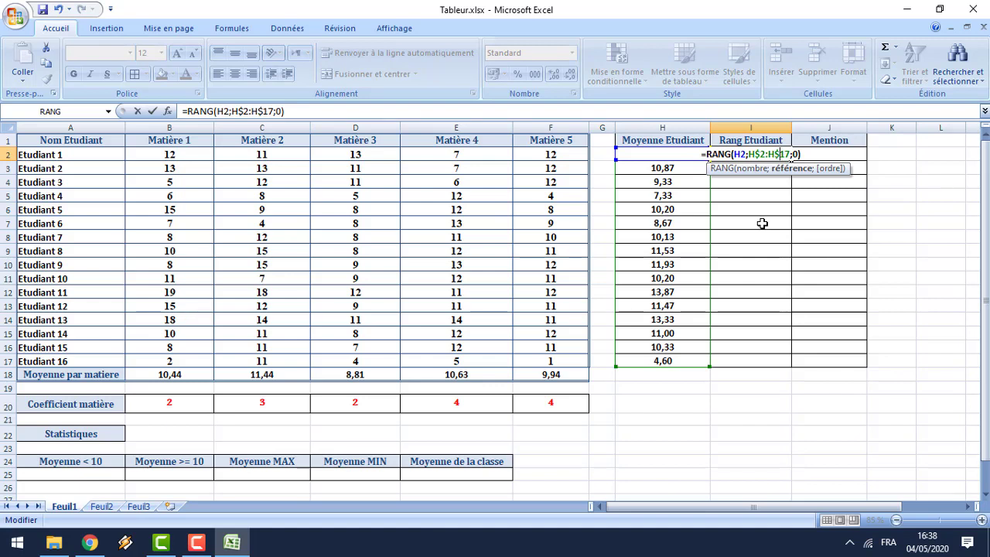
{"action": "key", "text": "Return"}
Fill the rank formula from I2 down to I17 and check several ranks against the student averages
{"action": "left_click", "coordinate": [767, 154]}
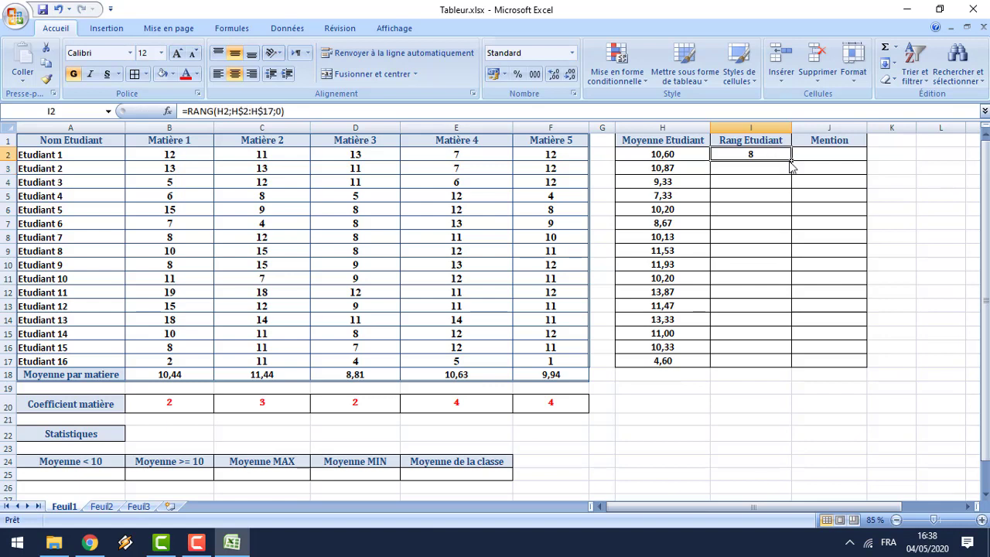
{"action": "left_click_drag", "start_coordinate": [791, 163], "coordinate": [769, 366]}
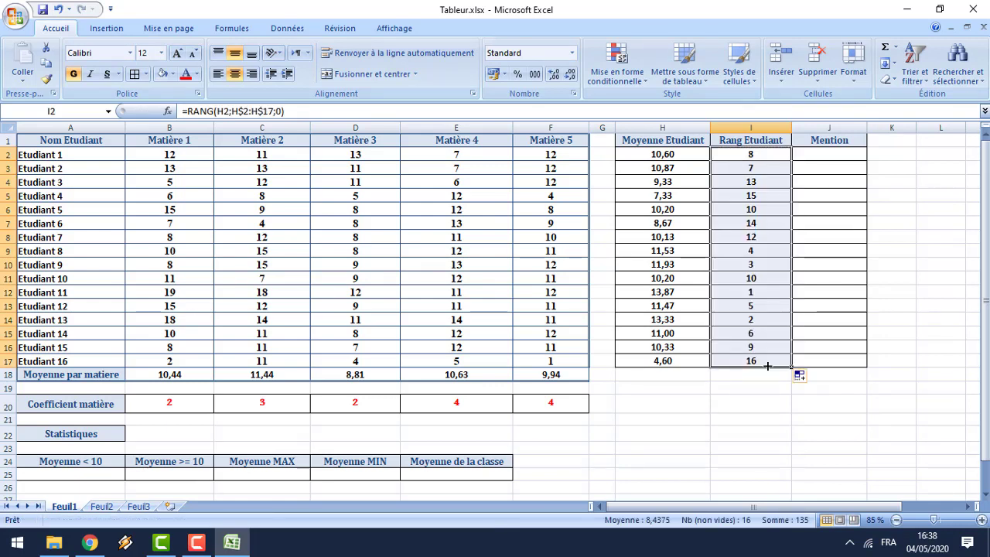
{"action": "left_click", "coordinate": [769, 260]}
{"action": "left_click", "coordinate": [753, 292]}
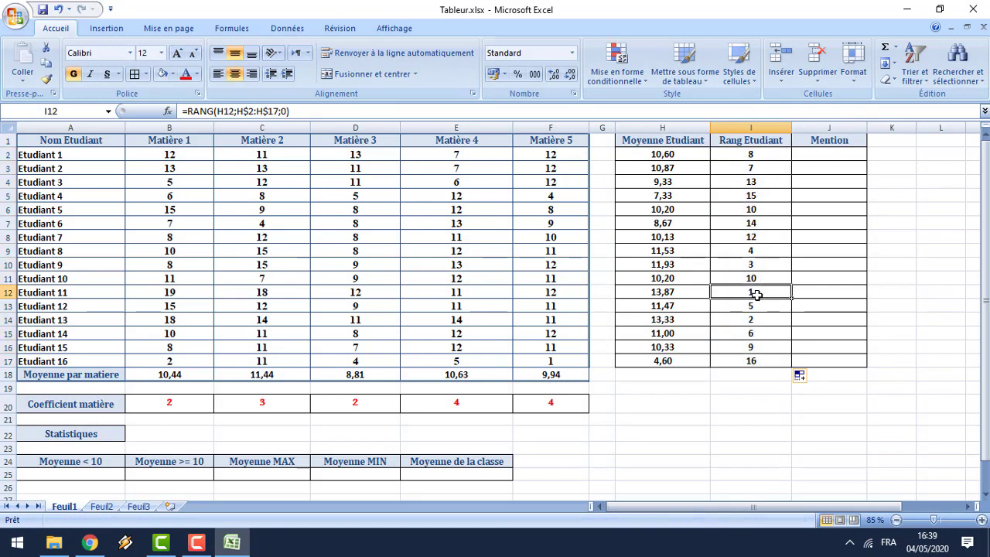
{"action": "left_click", "coordinate": [692, 294]}
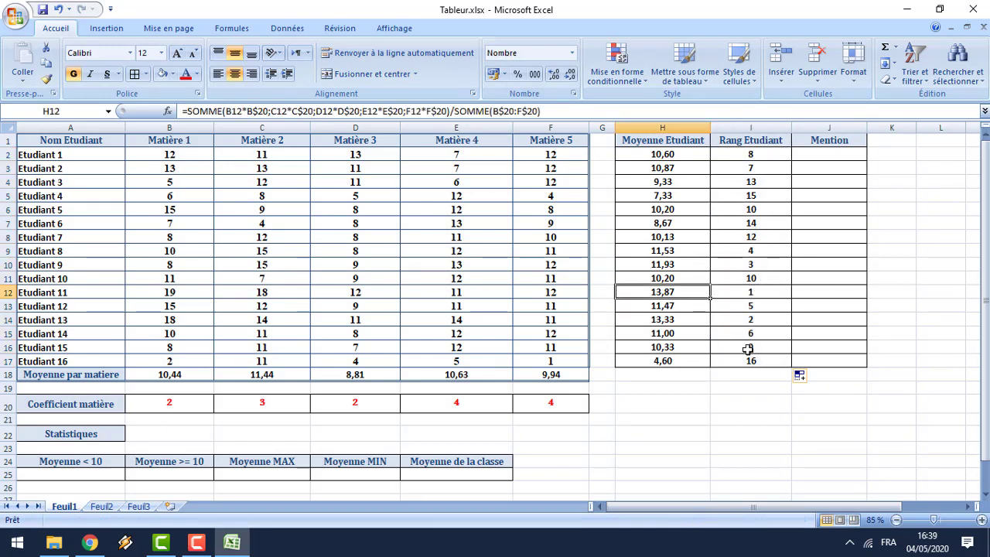
{"action": "left_click", "coordinate": [749, 362]}
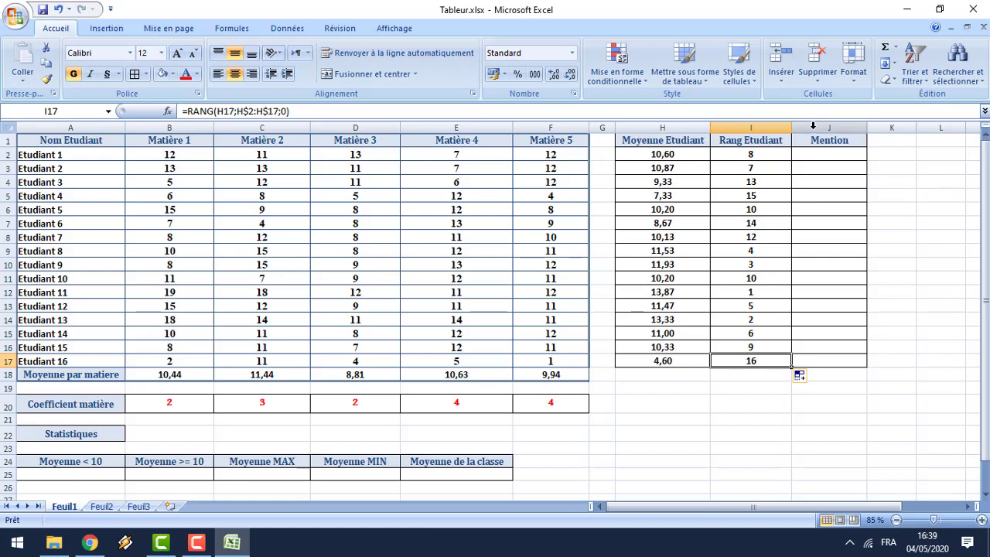
{"action": "left_click", "coordinate": [733, 184]}
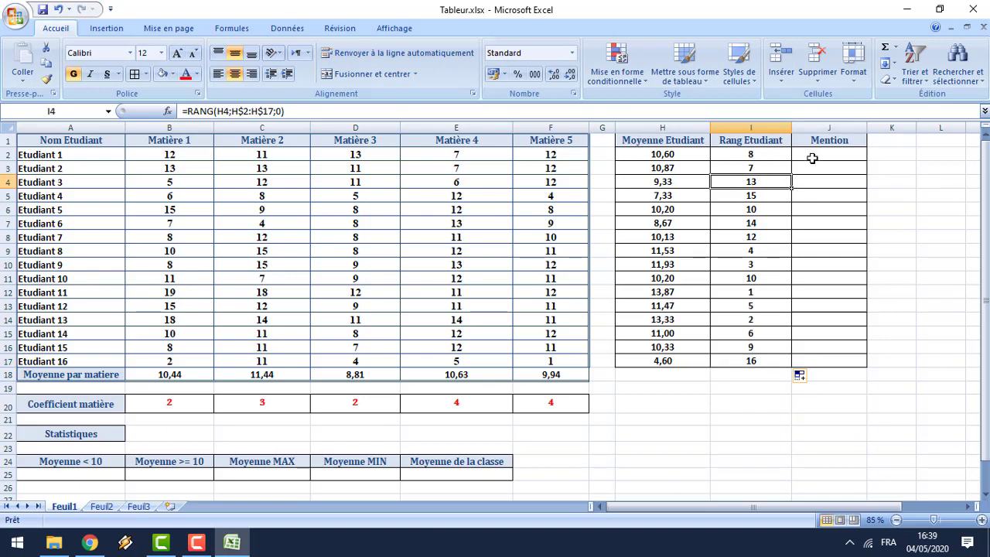
Start an SI function in J2 with the logical test H2<10 for the student's Mention
{"action": "left_click", "coordinate": [813, 154]}
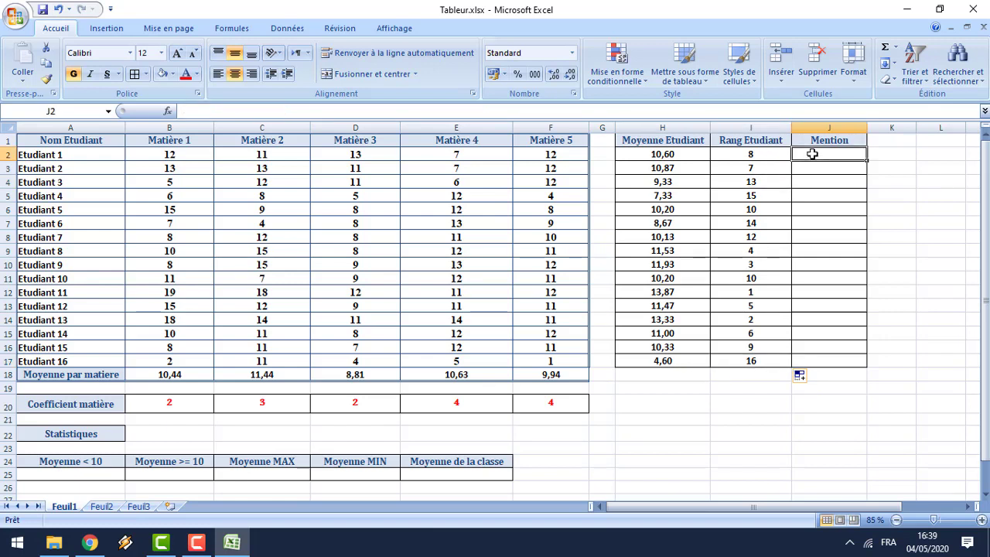
{"action": "left_click", "coordinate": [170, 111]}
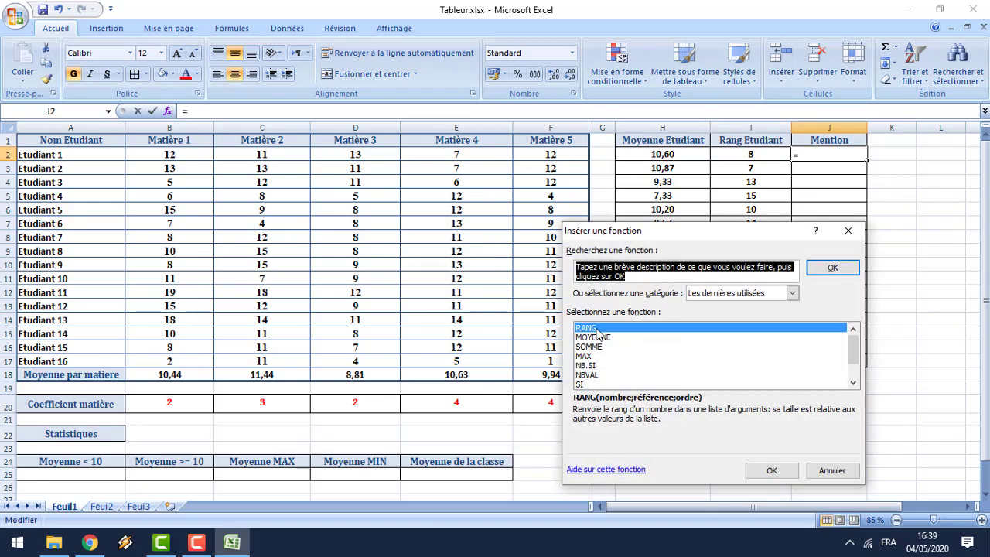
{"action": "left_click", "coordinate": [583, 385]}
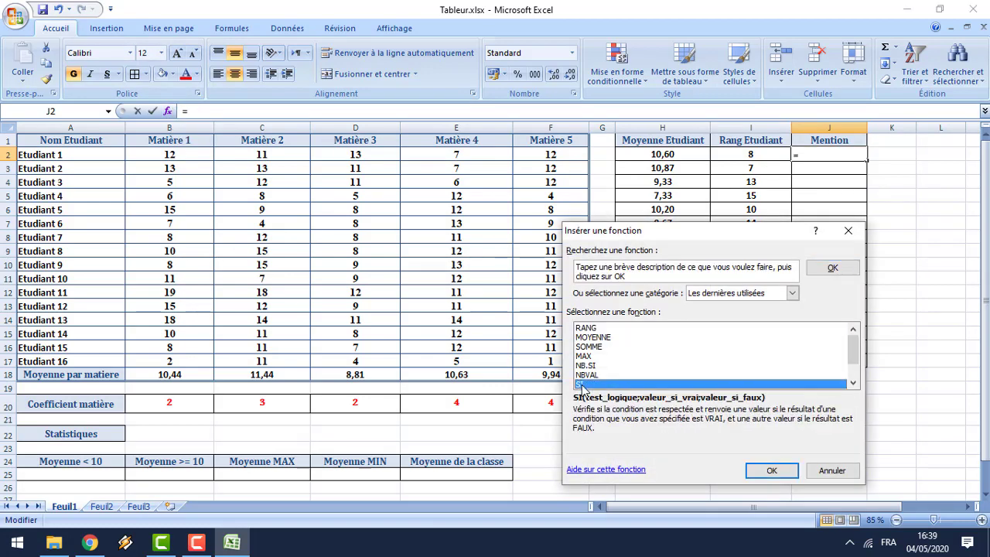
{"action": "left_click", "coordinate": [771, 471]}
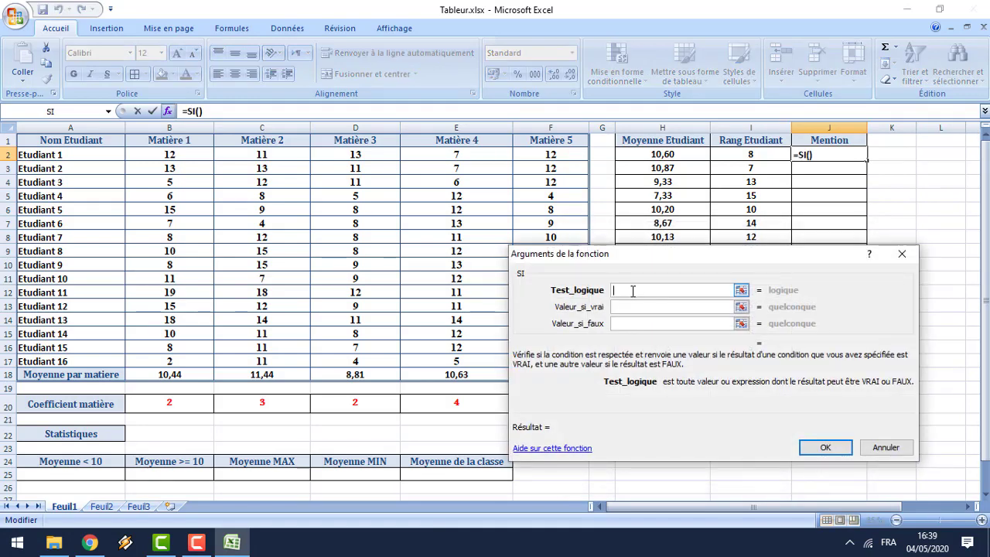
{"action": "left_click", "coordinate": [657, 157]}
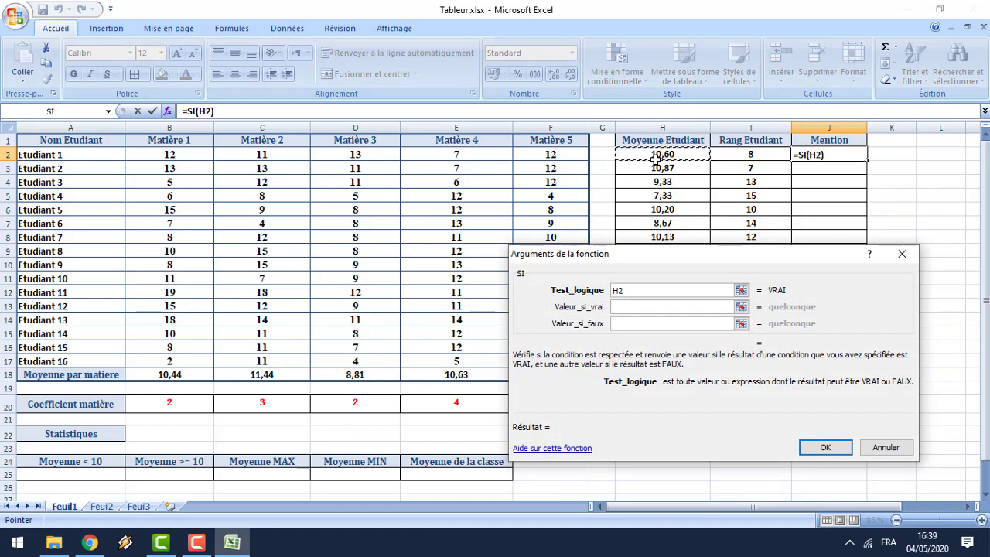
{"action": "type", "text": "<10"}
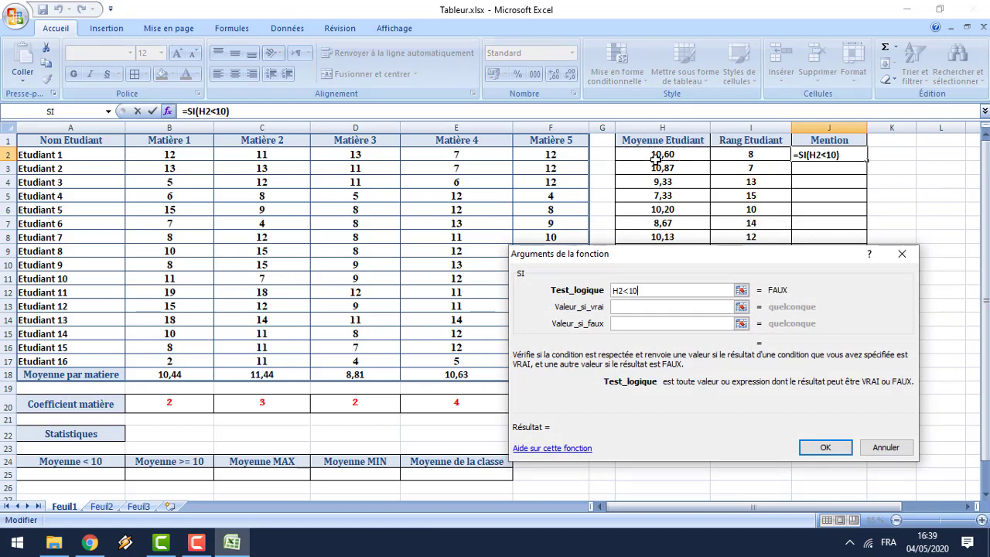
Set the SI function's value if true to "Refusé"
{"action": "left_click", "coordinate": [646, 308]}
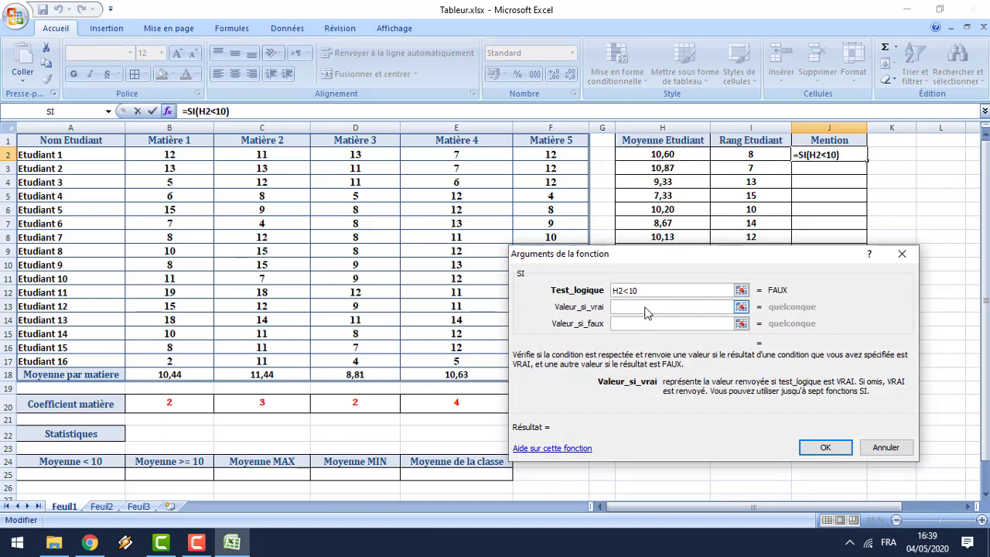
{"action": "type", "text": "Ref"}
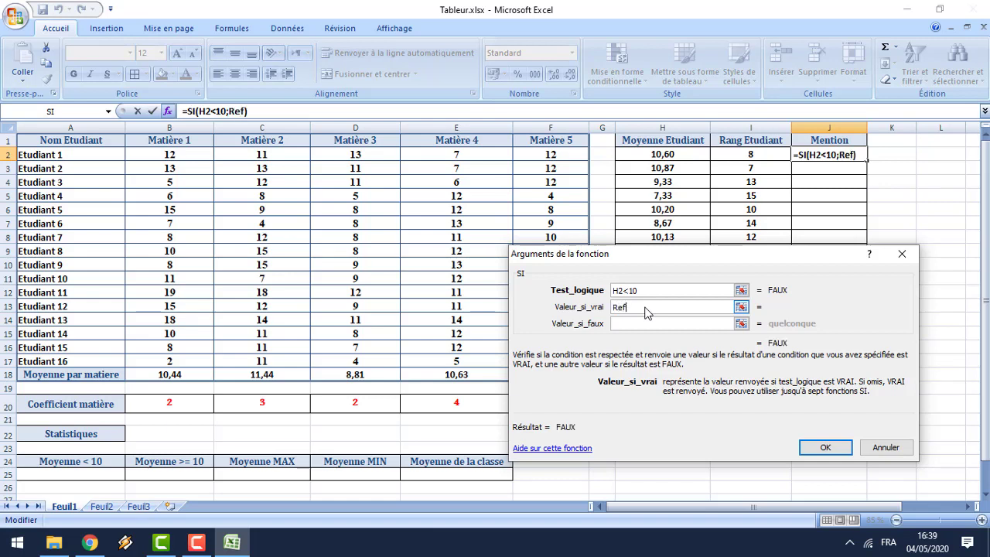
{"action": "type", "text": "usé"}
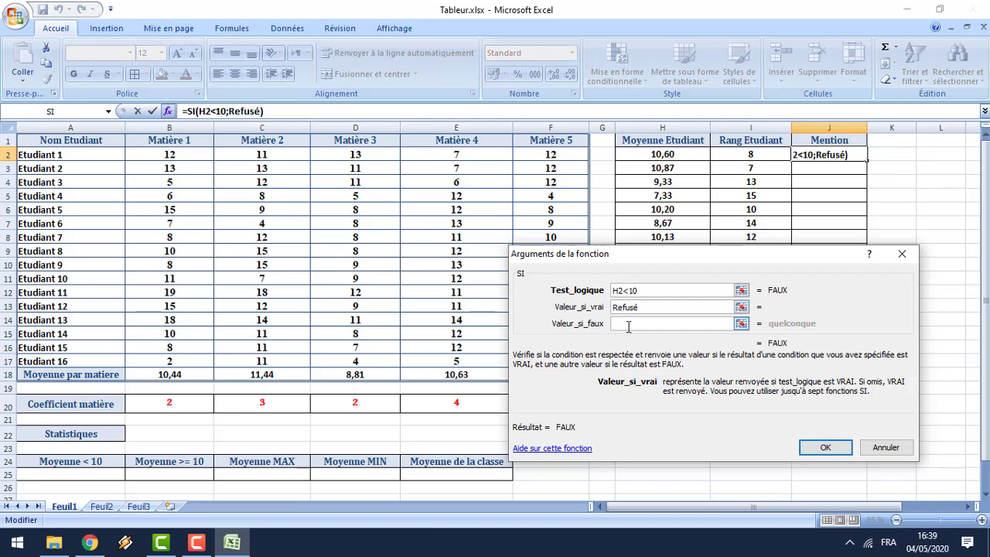
{"action": "left_click", "coordinate": [628, 323]}
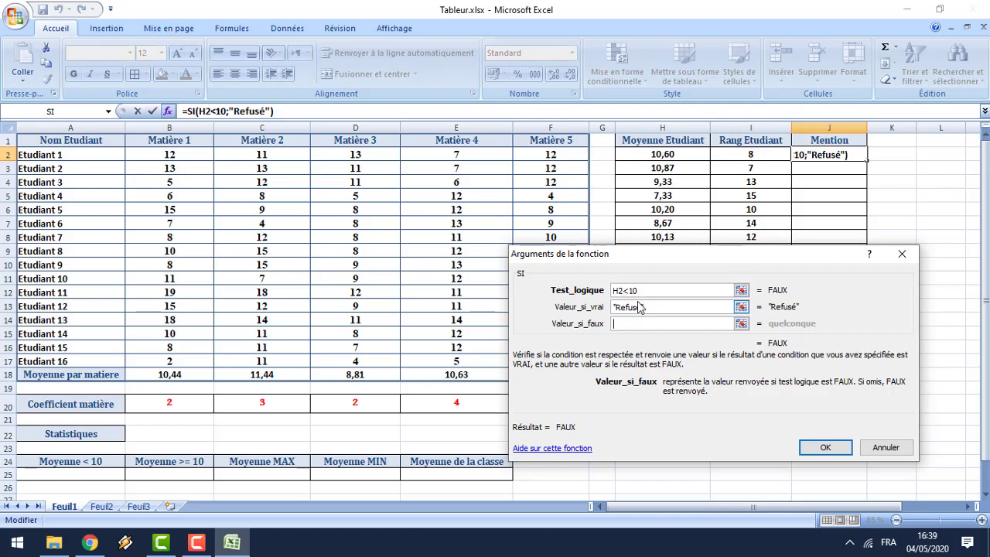
Nest a second SI as the value if false, with the logical test H2<12 and value if true "Passable"
{"action": "left_click", "coordinate": [64, 113]}
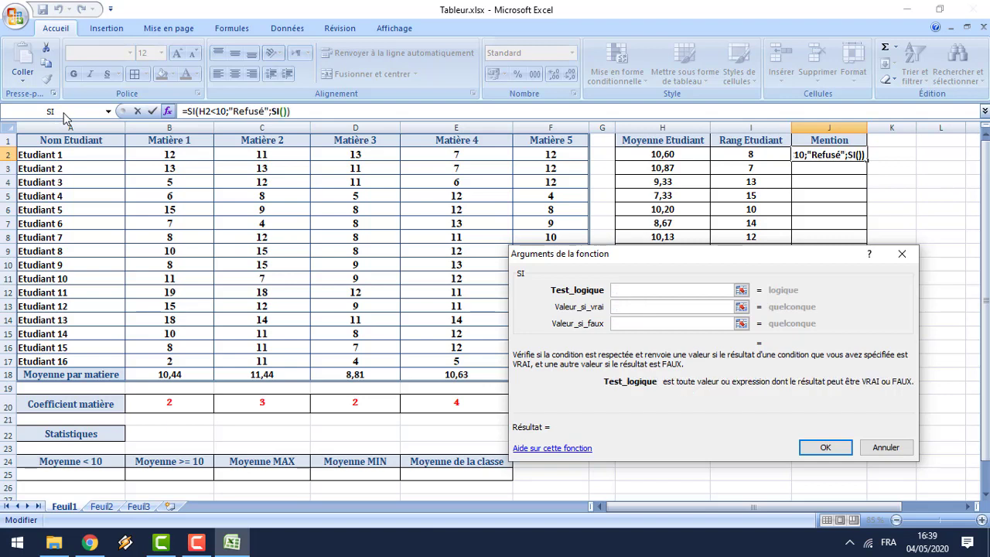
{"action": "left_click", "coordinate": [680, 156]}
{"action": "type", "text": "<12"}
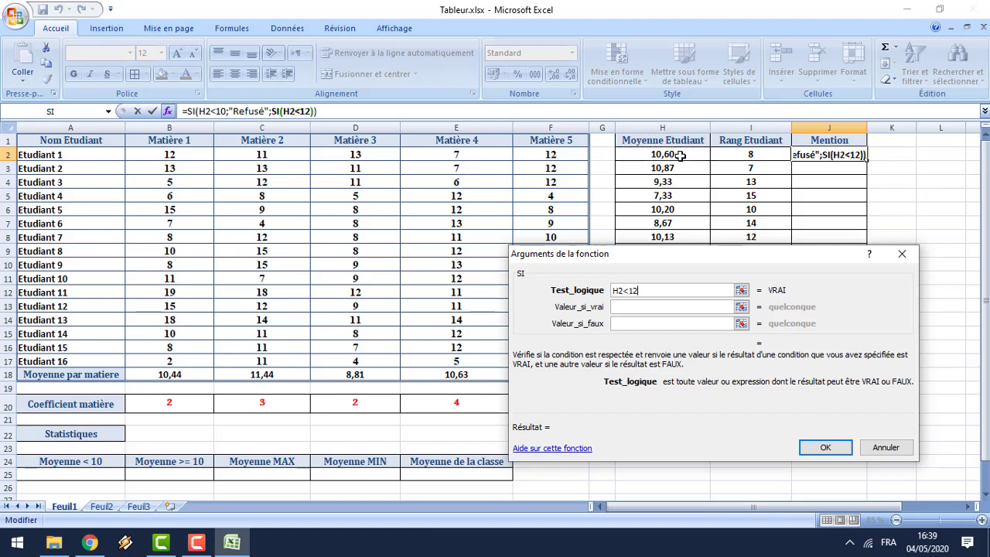
{"action": "left_click", "coordinate": [633, 308]}
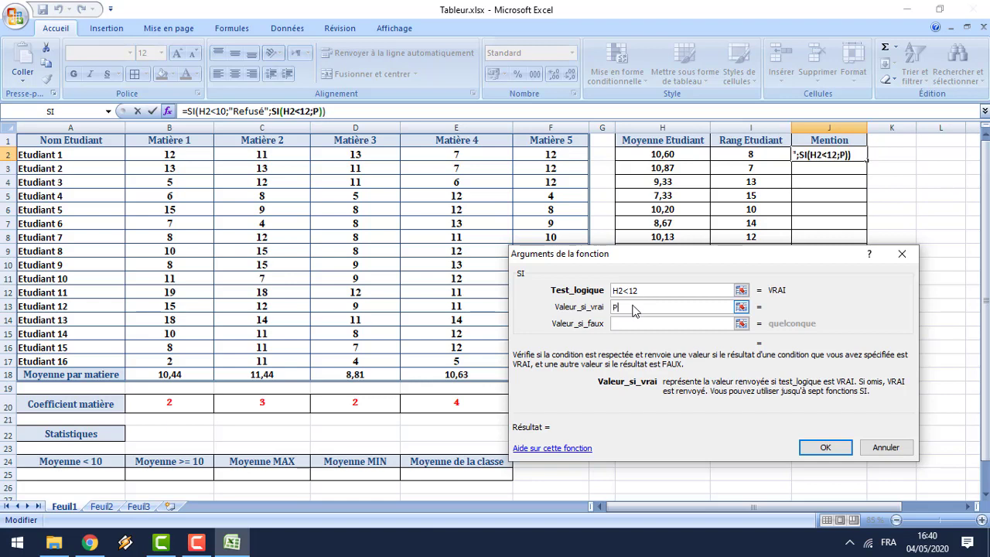
{"action": "type", "text": "Passable"}
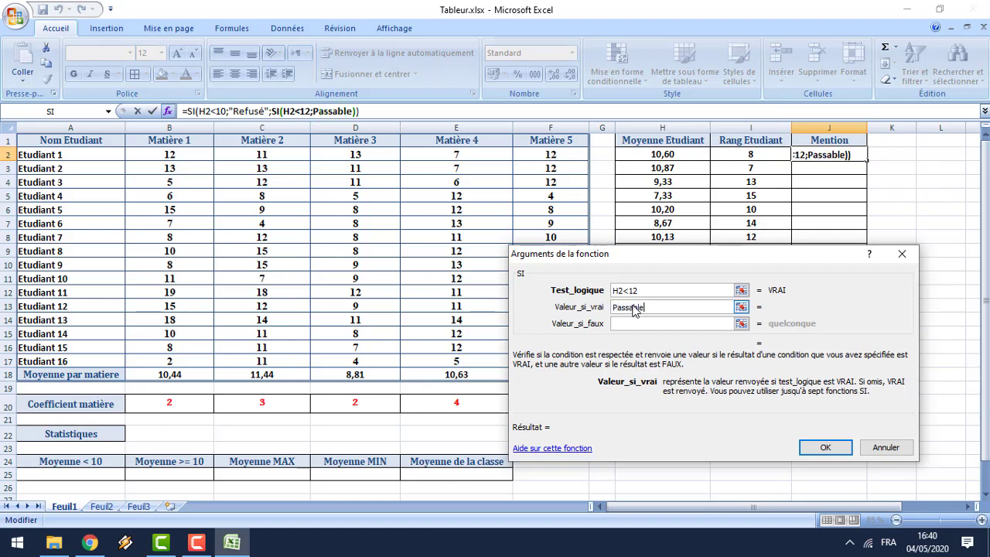
Nest a third SI as the value if false, with the logical test H2<14 and value if true "Assez bien"
{"action": "left_click", "coordinate": [630, 325]}
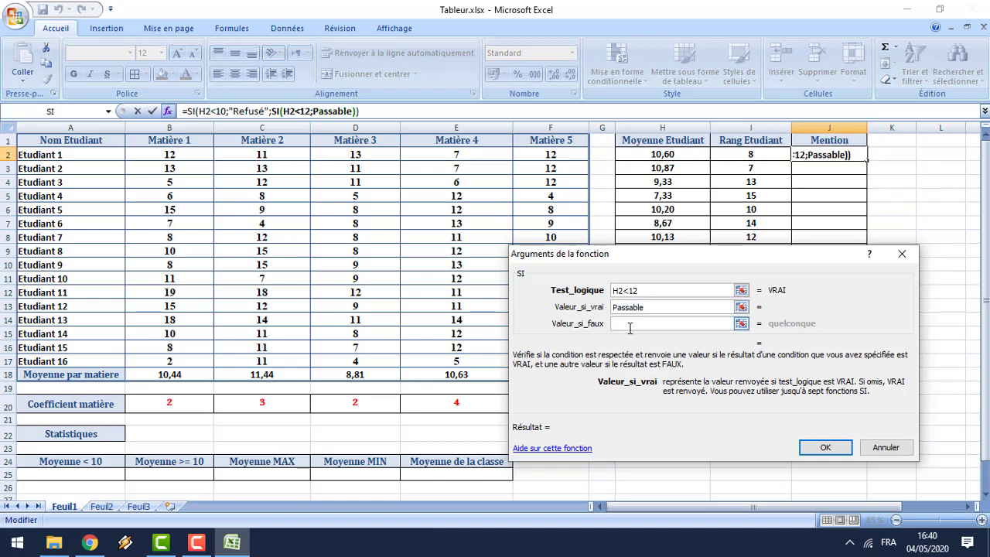
{"action": "left_click", "coordinate": [50, 112]}
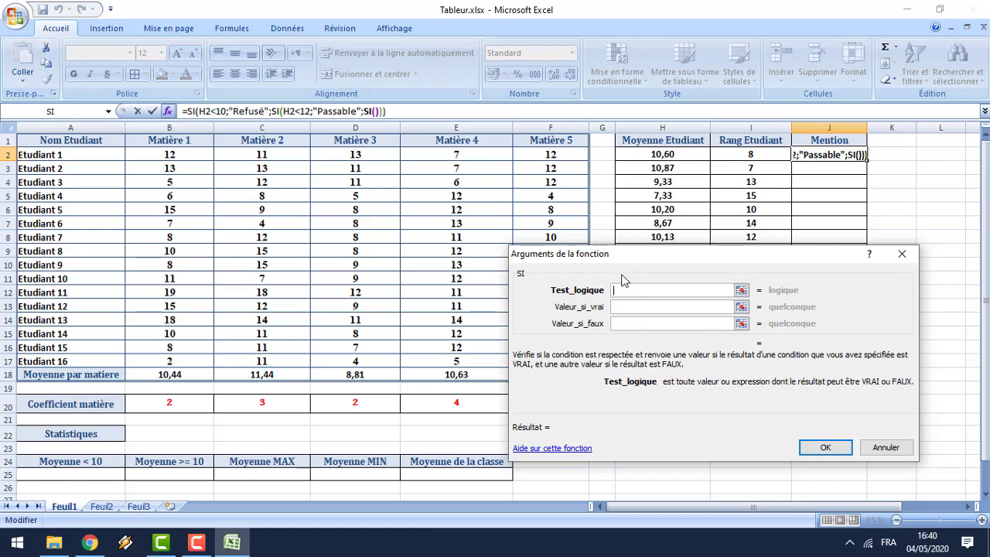
{"action": "left_click", "coordinate": [669, 157]}
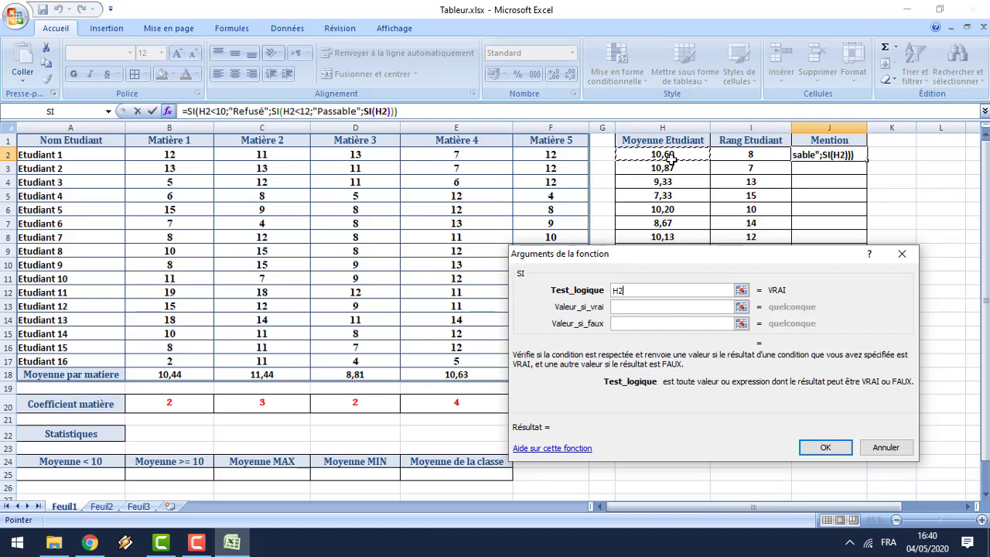
{"action": "type", "text": "<"}
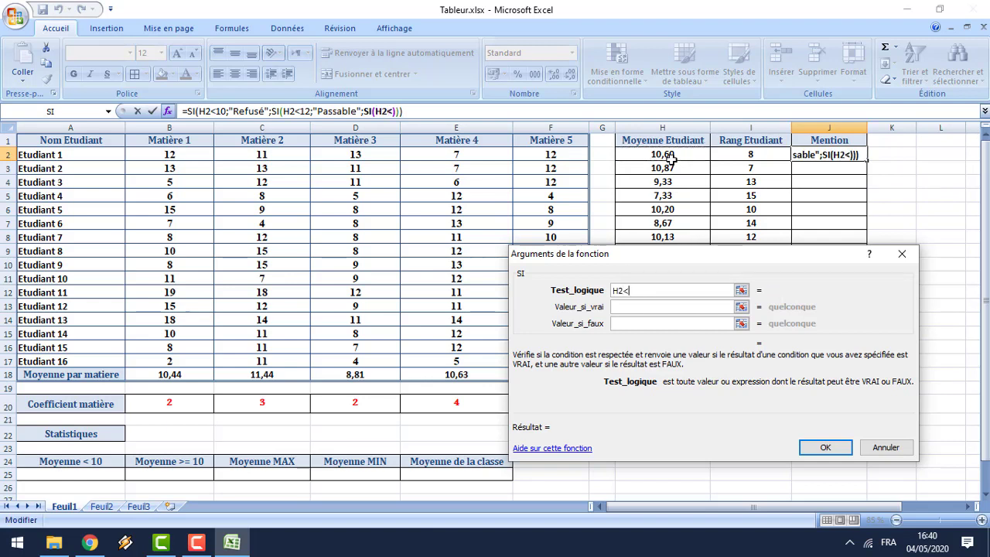
{"action": "type", "text": "14"}
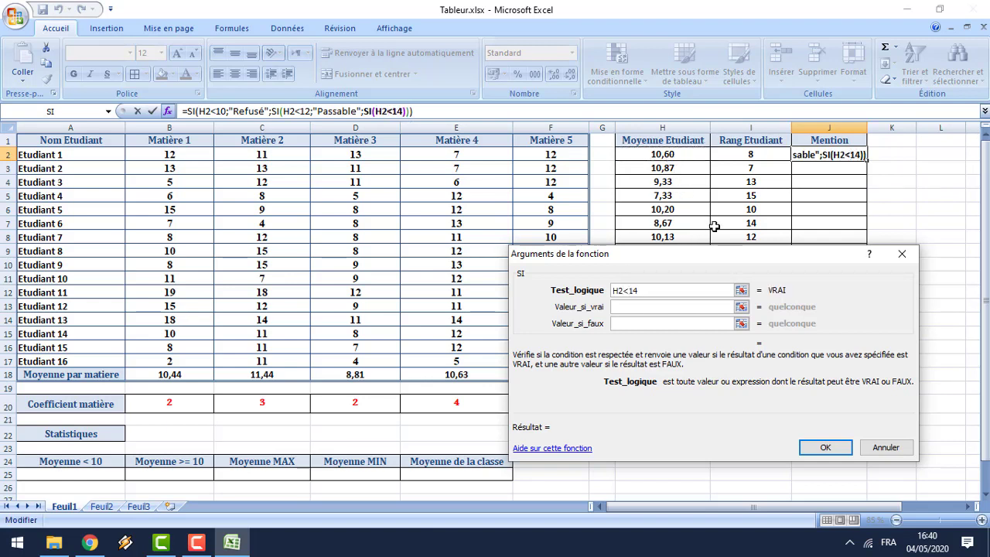
{"action": "left_click", "coordinate": [670, 307]}
{"action": "type", "text": "A"}
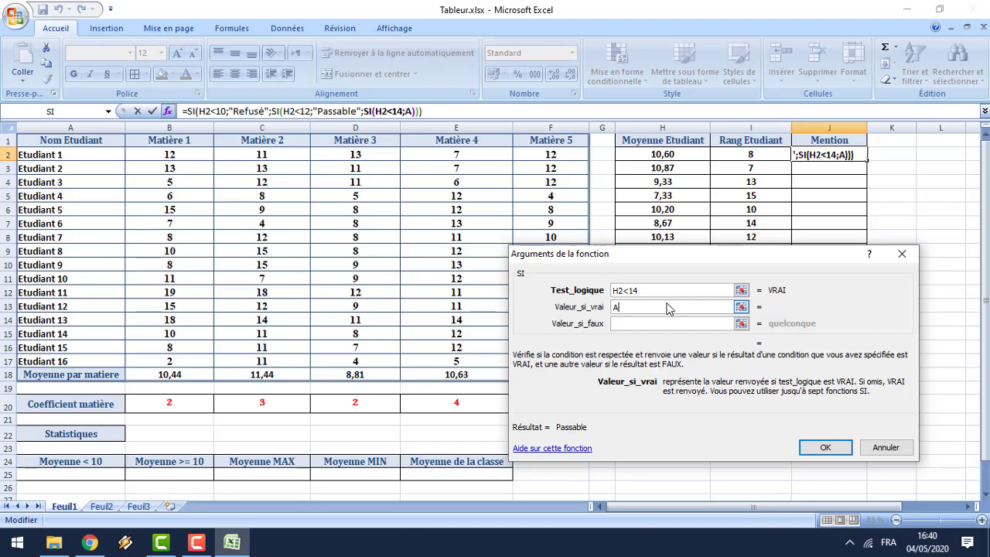
{"action": "type", "text": "ssez bien"}
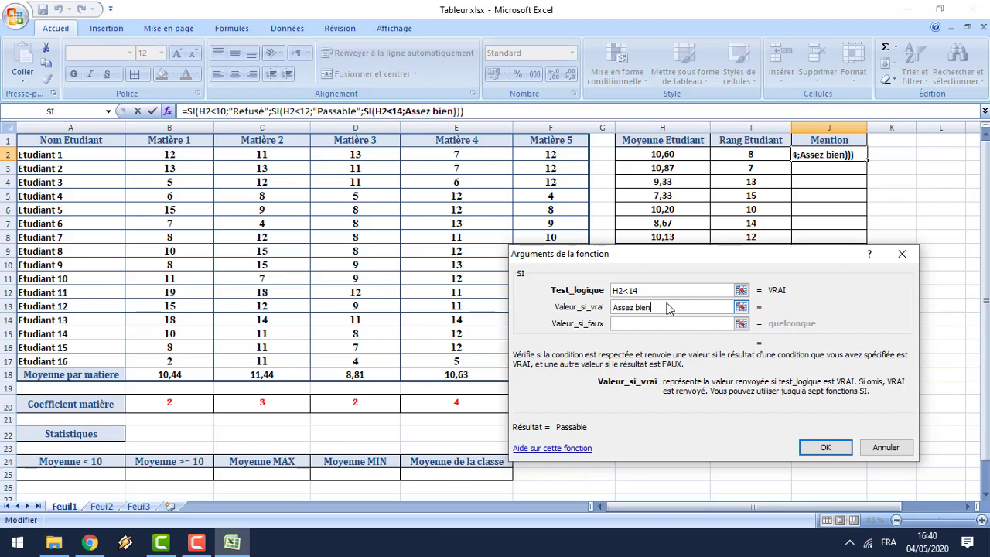
Nest a fourth SI as the value if false, with the logical test H2<16 and value if true "Bien"
{"action": "left_click", "coordinate": [662, 323]}
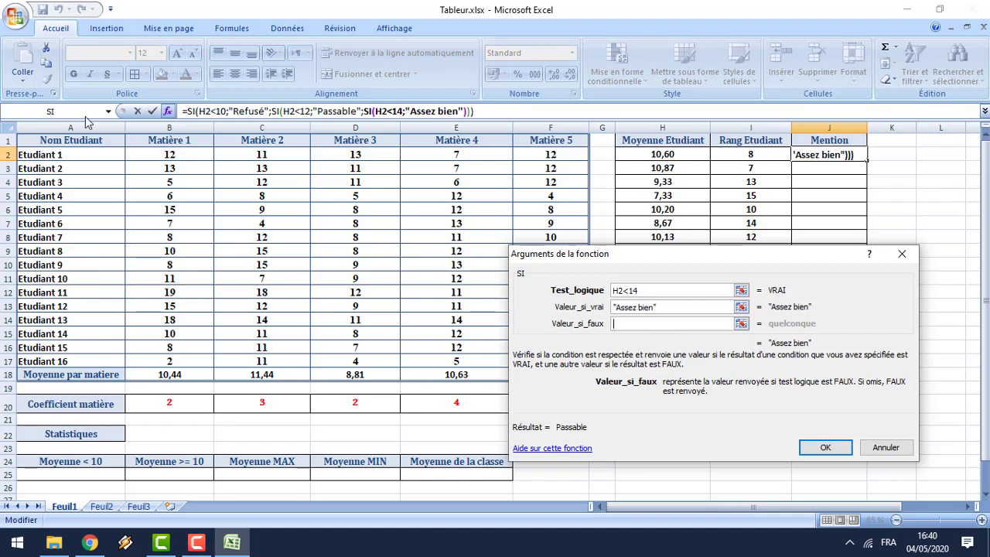
{"action": "left_click", "coordinate": [55, 112]}
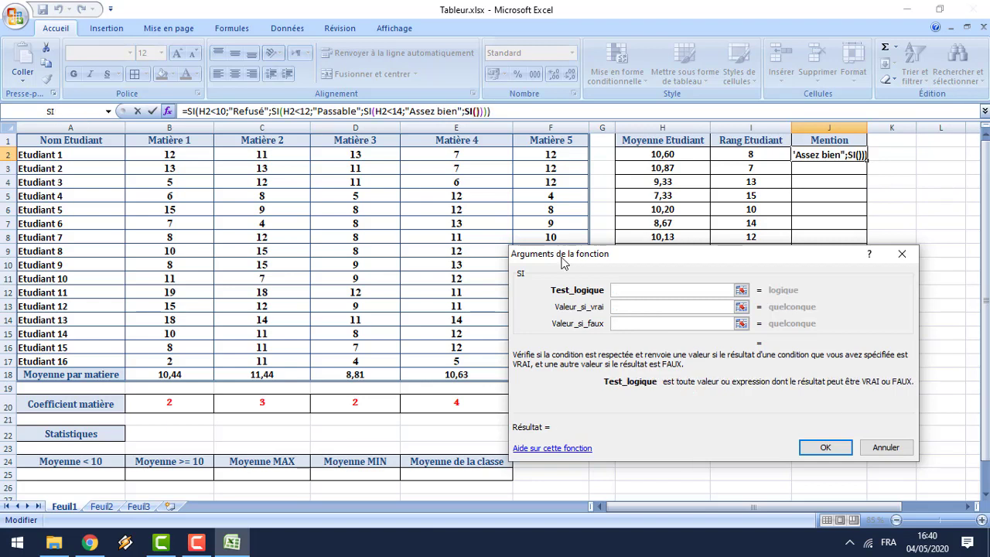
{"action": "left_click", "coordinate": [675, 157]}
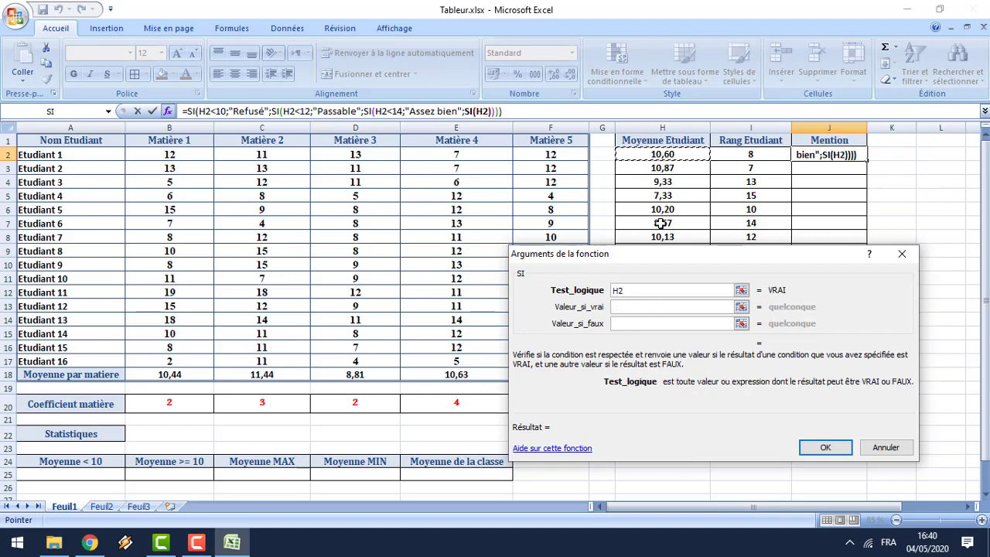
{"action": "type", "text": "<16"}
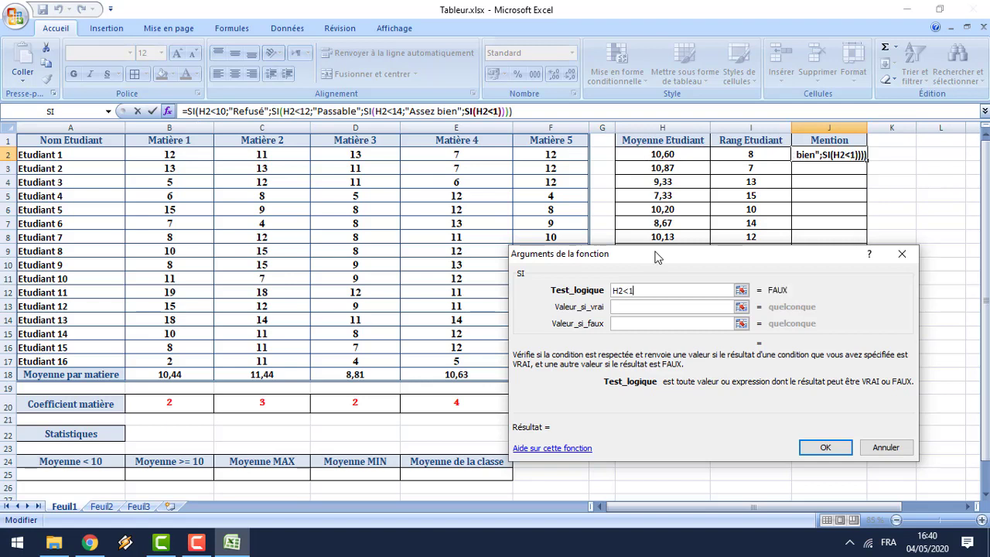
{"action": "left_click", "coordinate": [644, 307]}
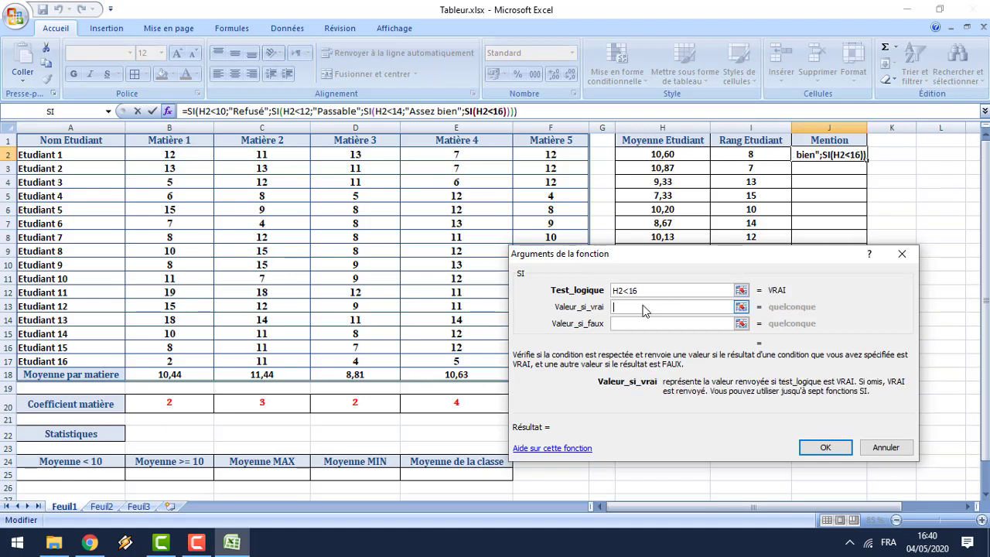
{"action": "type", "text": "\"Bien\""}
{"action": "key", "text": "Tab"}
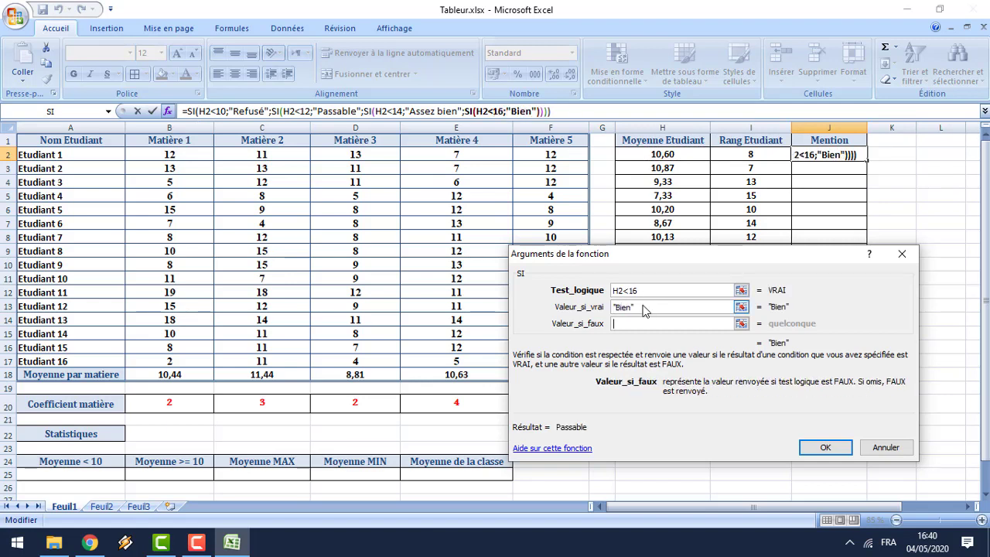
Set the innermost SI's value if false to "Tres bien" and fill the Mention formula from J2 down to J17
{"action": "type", "text": "Tres bi"}
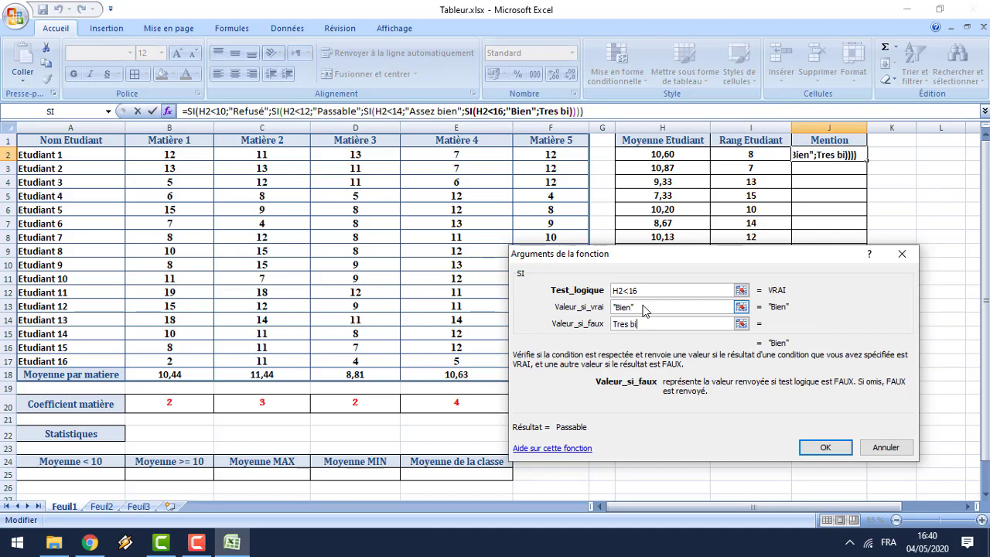
{"action": "type", "text": "en"}
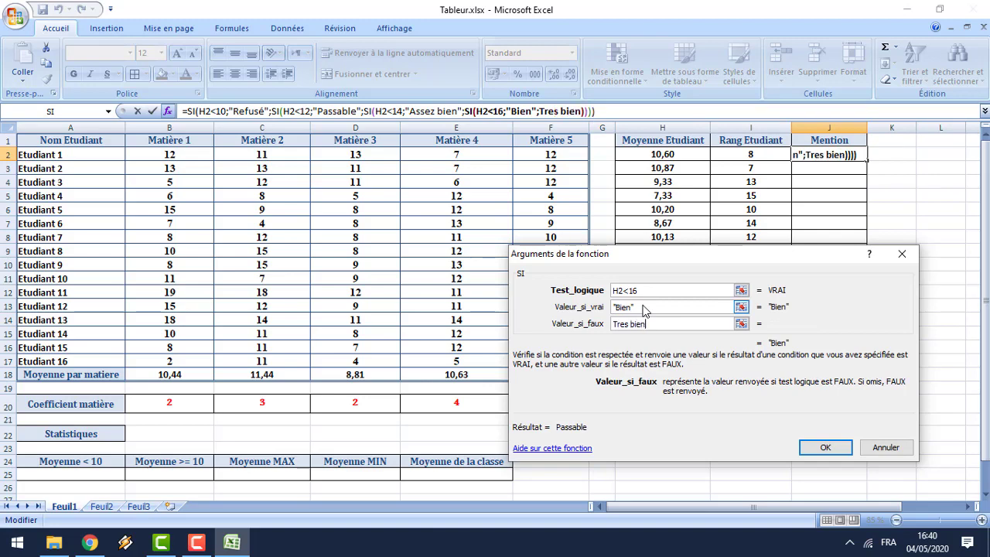
{"action": "left_click", "coordinate": [826, 448]}
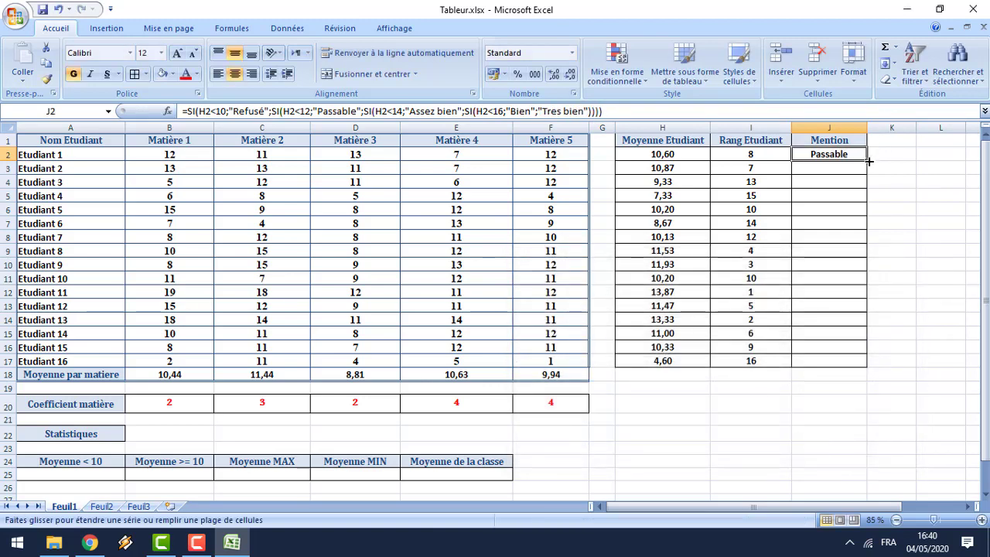
{"action": "left_click_drag", "start_coordinate": [869, 161], "coordinate": [827, 362]}
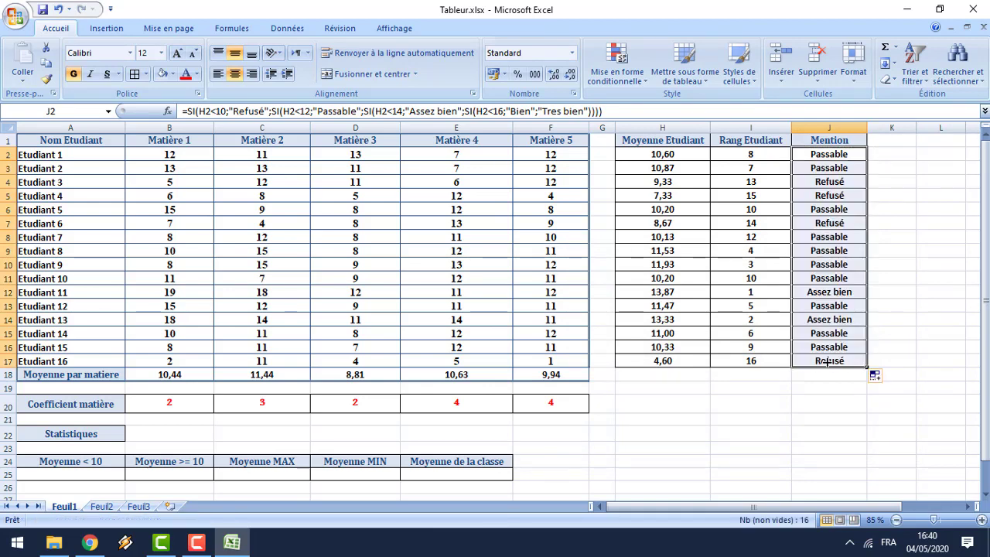
{"action": "left_click", "coordinate": [893, 263]}
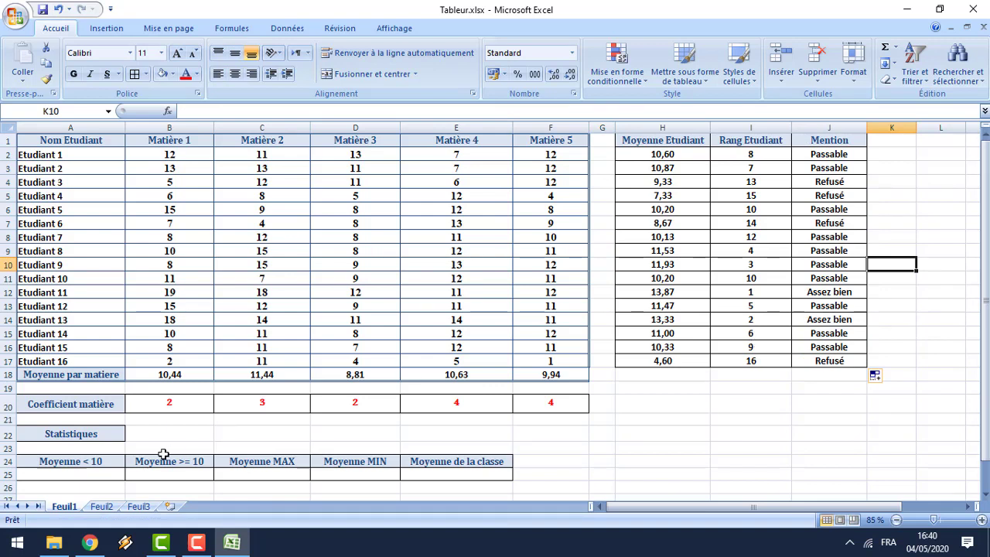
Try the NBVAL function in C22 over A2:A17 to count the students, and clear the cell
{"action": "left_click", "coordinate": [103, 476]}
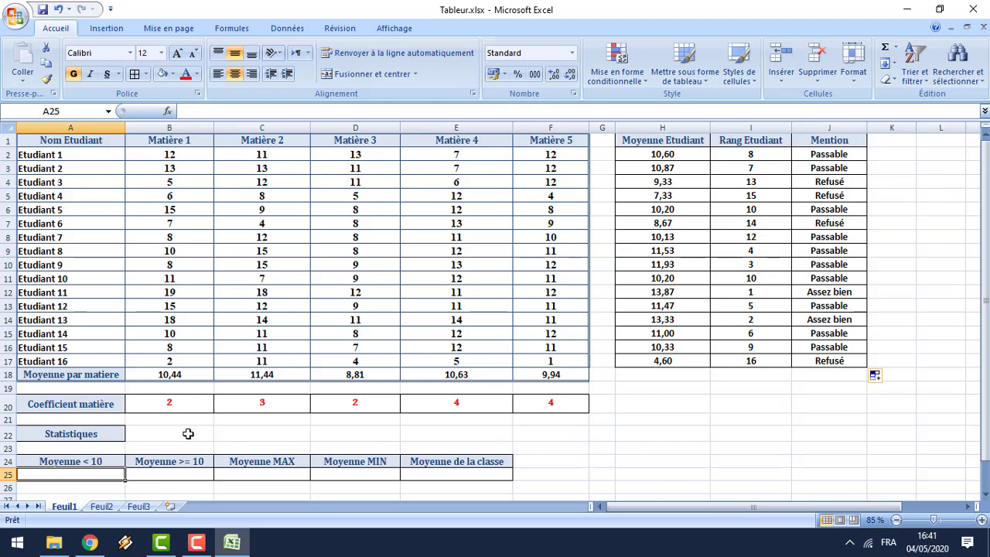
{"action": "left_click", "coordinate": [229, 434]}
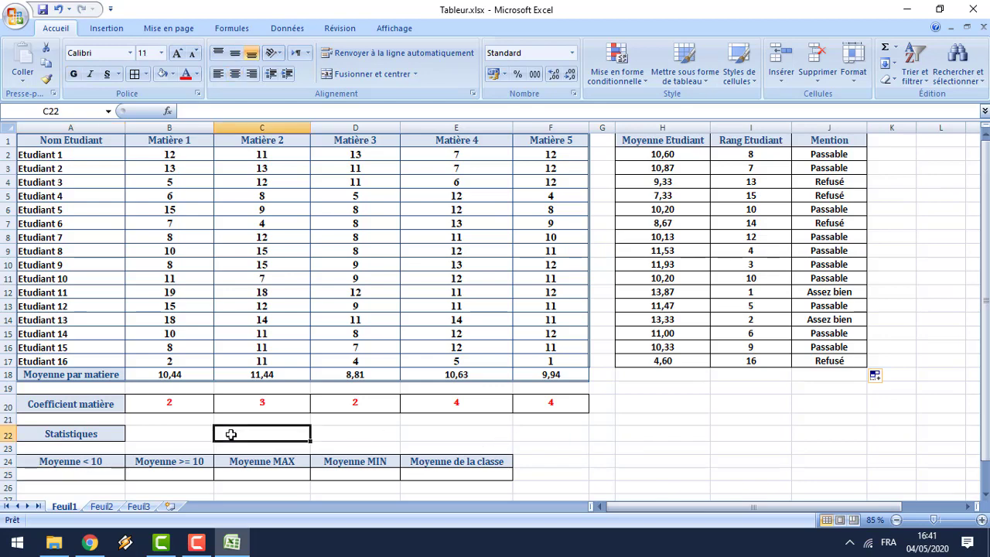
{"action": "left_click", "coordinate": [167, 111]}
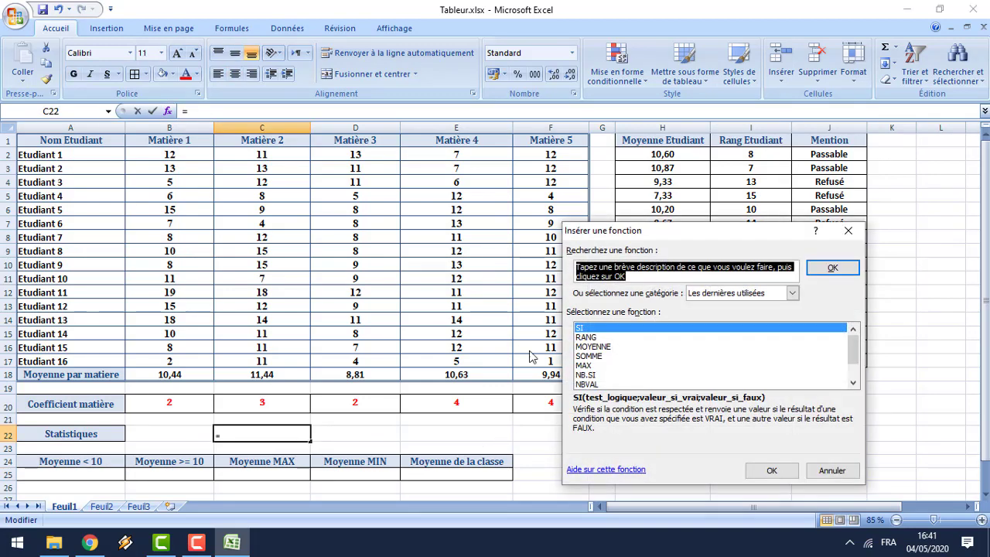
{"action": "left_click", "coordinate": [591, 385]}
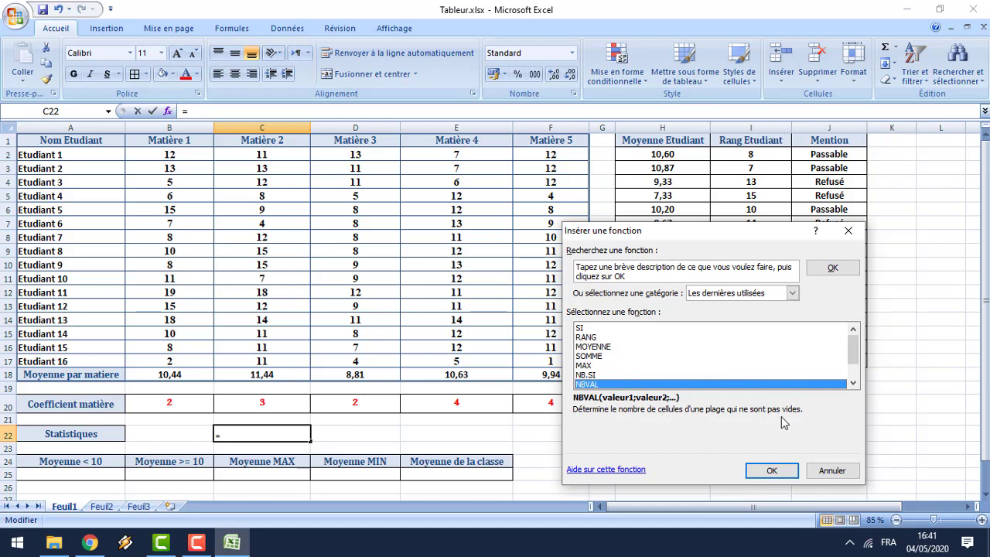
{"action": "left_click", "coordinate": [774, 470]}
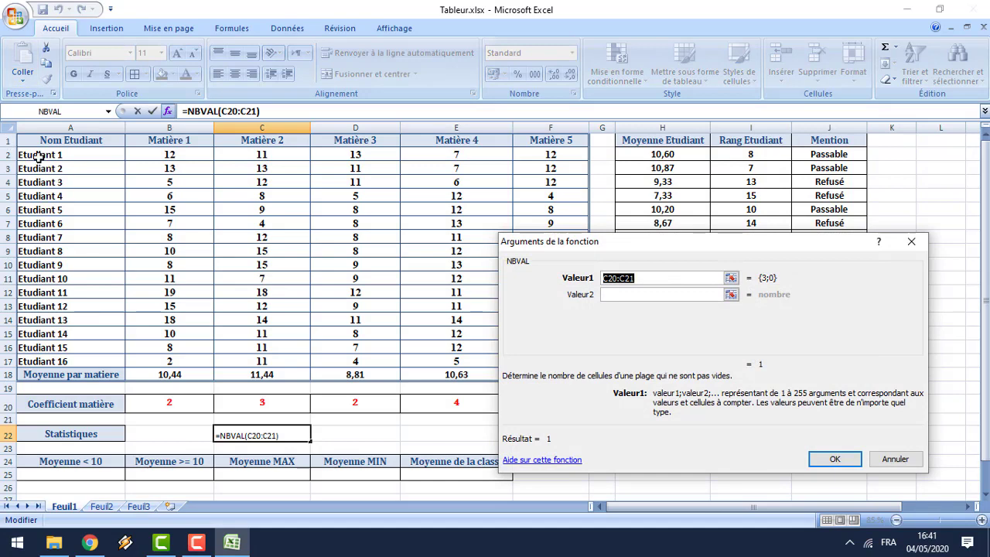
{"action": "left_click_drag", "start_coordinate": [38, 154], "coordinate": [58, 361]}
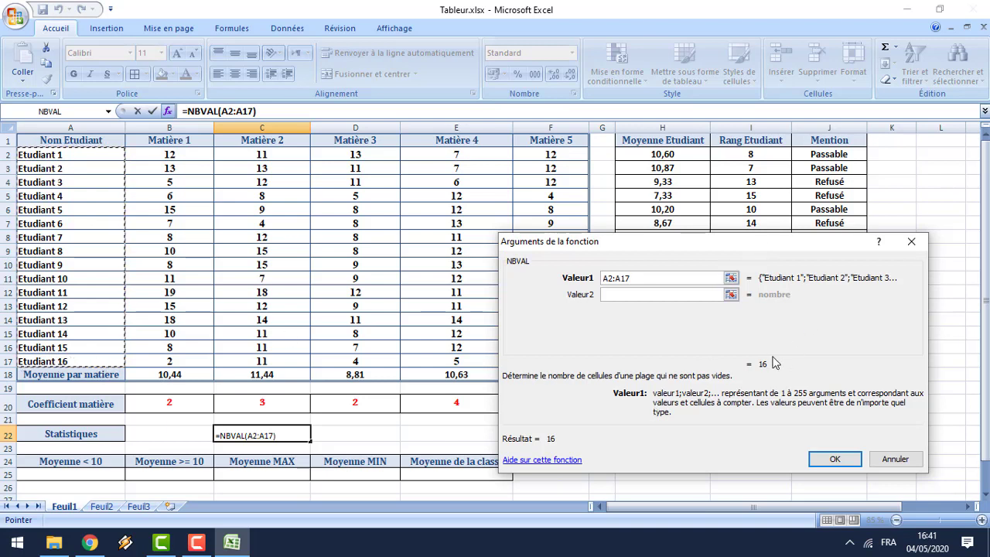
{"action": "left_click", "coordinate": [832, 461]}
{"action": "key", "text": "Delete"}
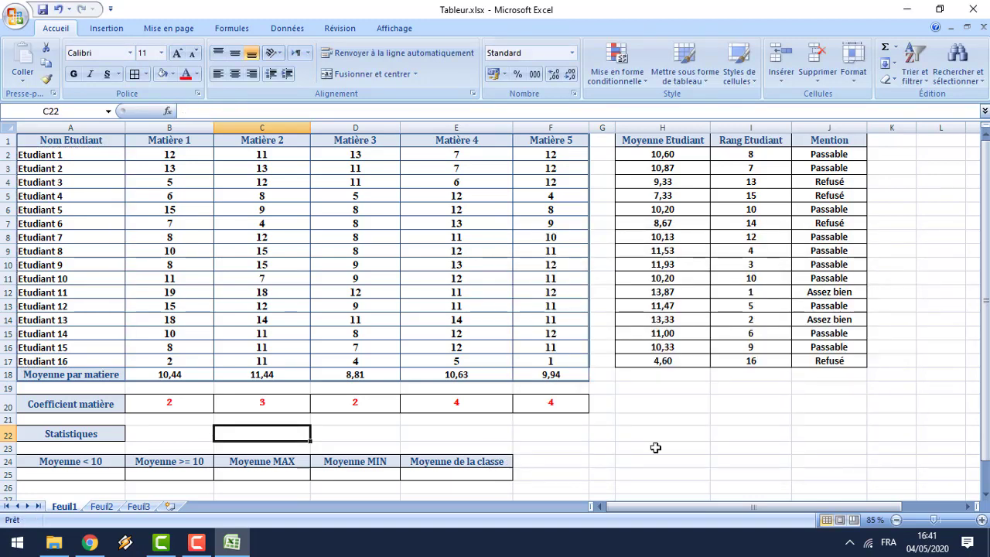
Count the student averages below 10 in A25 using NB.SI with range H2:H17 and criterion <10
{"action": "left_click", "coordinate": [46, 475]}
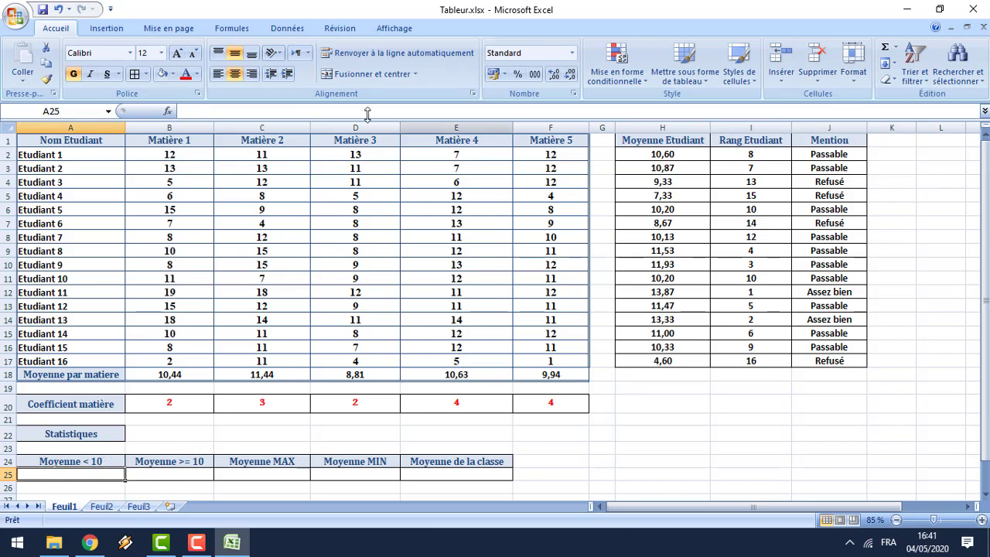
{"action": "left_click", "coordinate": [167, 111]}
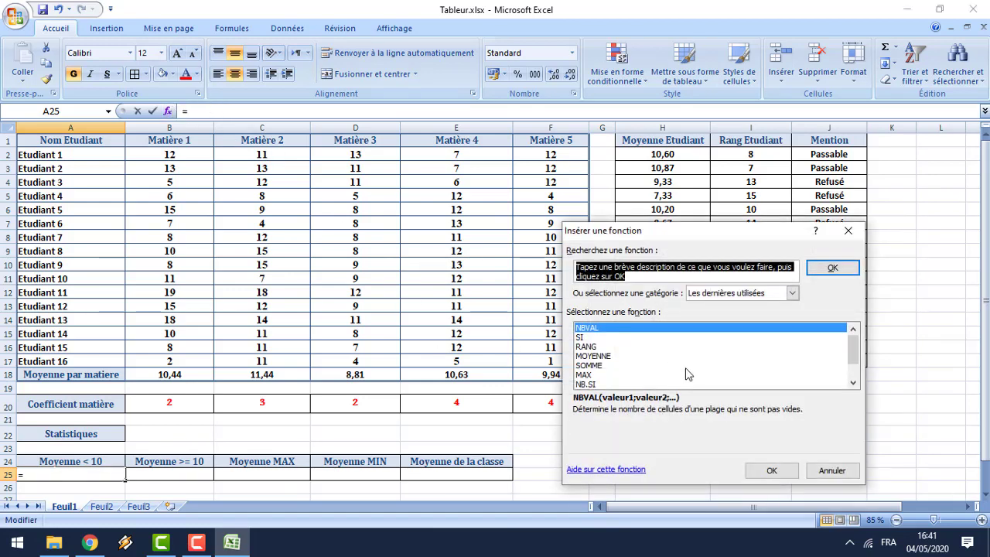
{"action": "left_click", "coordinate": [588, 384]}
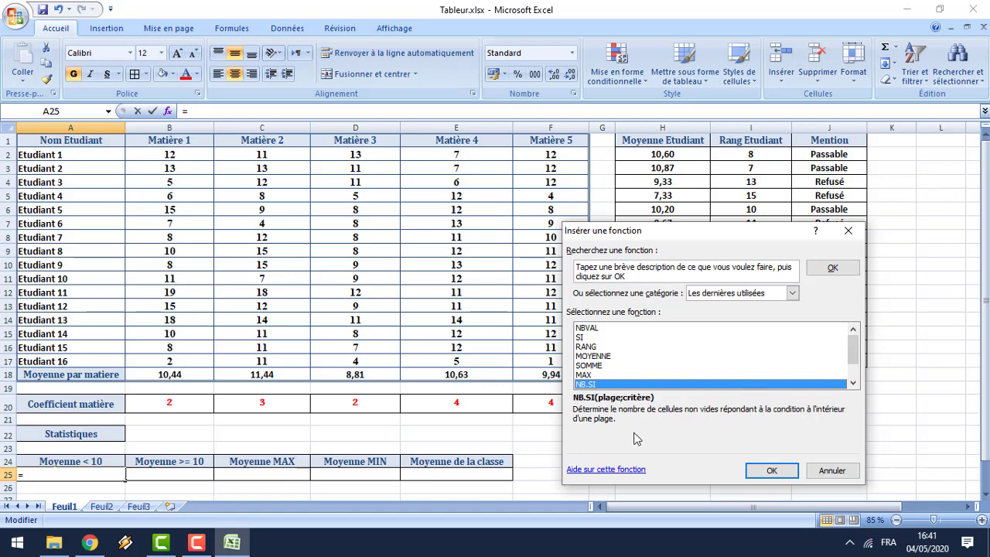
{"action": "left_click", "coordinate": [758, 470]}
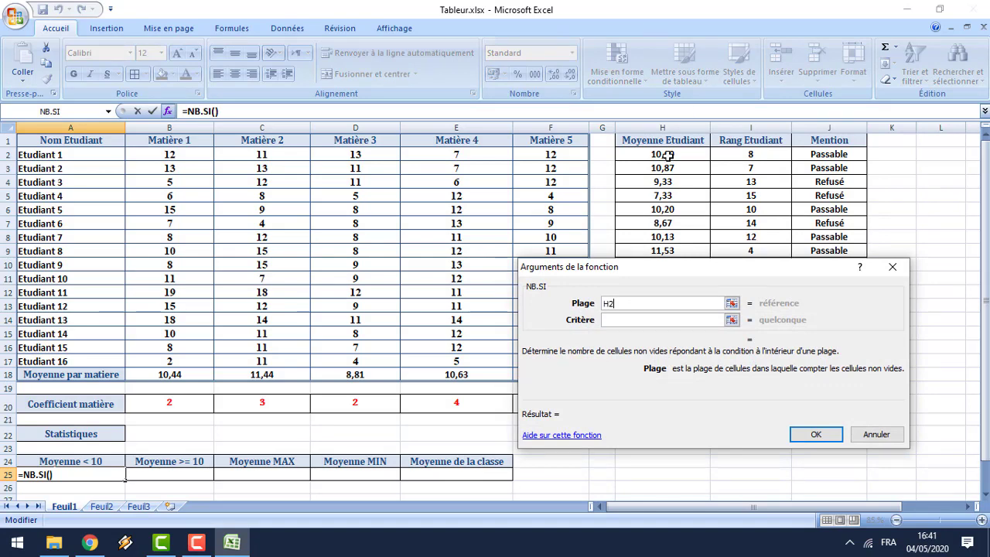
{"action": "left_click_drag", "start_coordinate": [667, 154], "coordinate": [676, 356]}
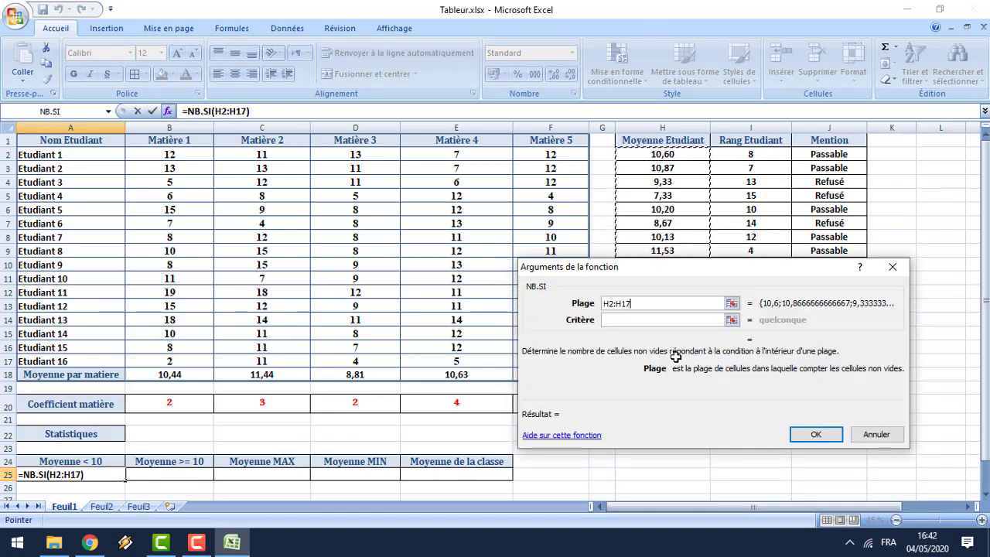
{"action": "left_click", "coordinate": [631, 324]}
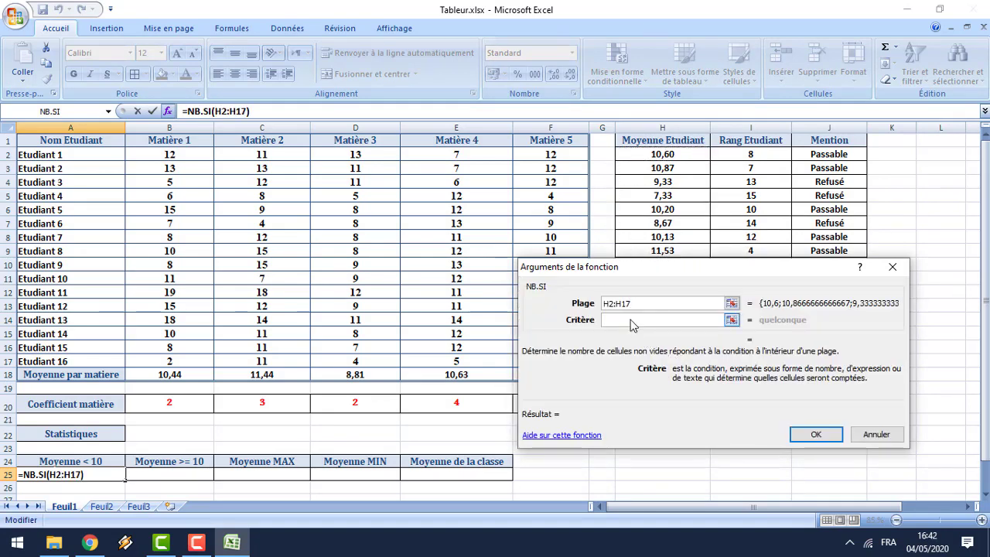
{"action": "type", "text": "<"}
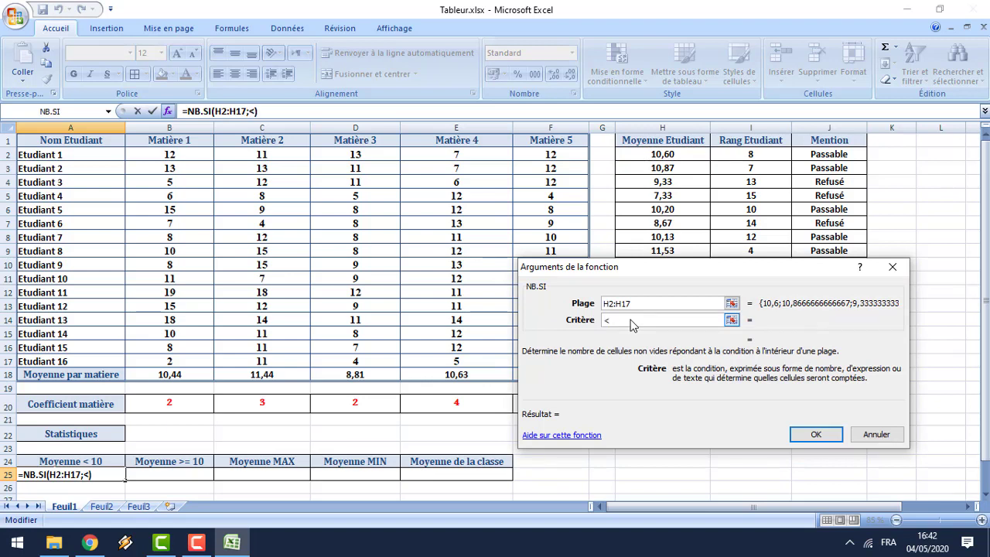
{"action": "type", "text": "10"}
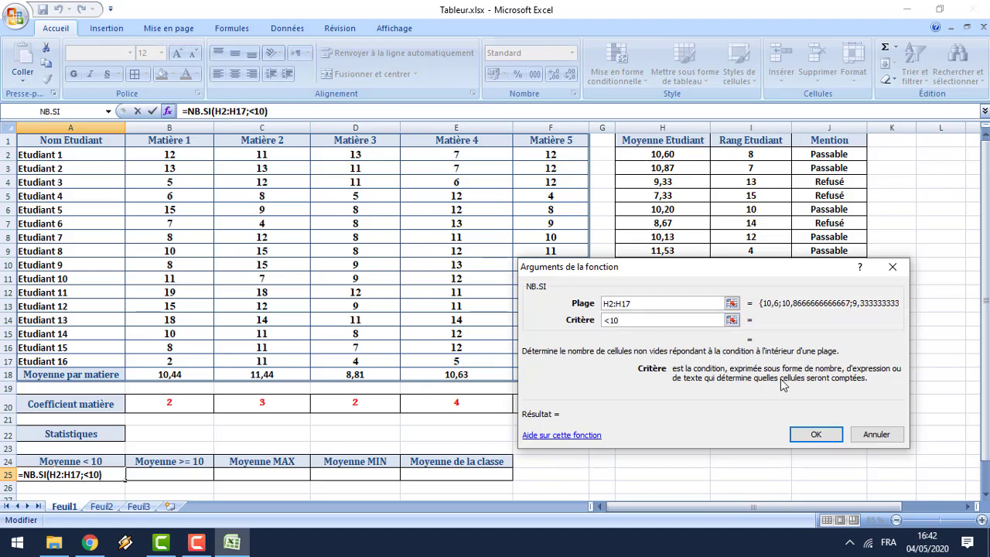
{"action": "left_click", "coordinate": [816, 436]}
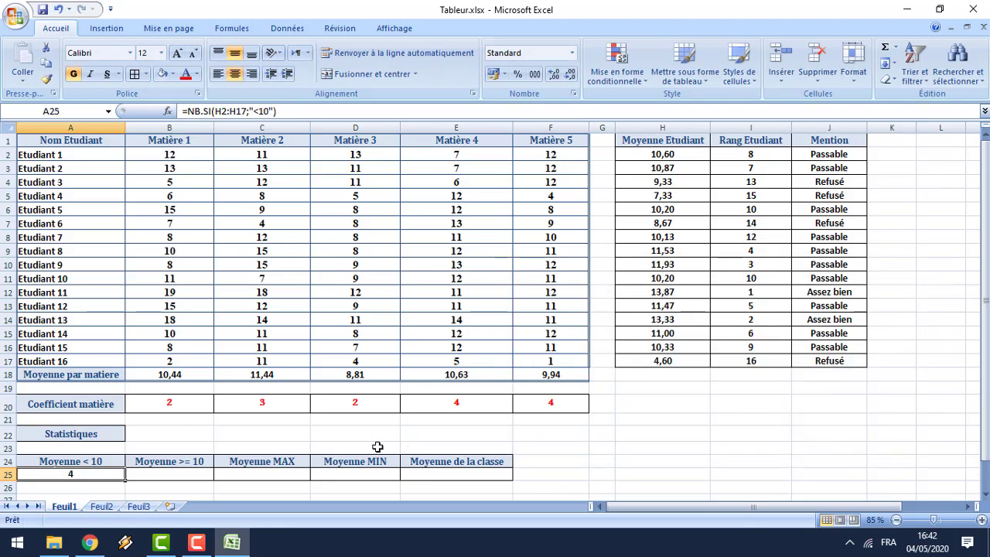
Count the student averages of at least 10 in B25 using NB.SI with range H2:H17 and criterion >=10
{"action": "left_click", "coordinate": [190, 474]}
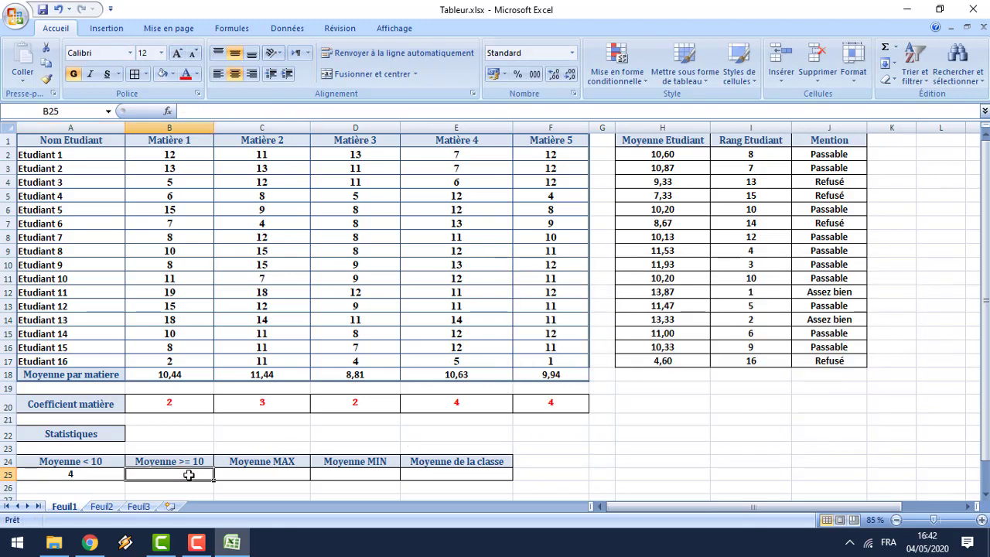
{"action": "left_click", "coordinate": [167, 111]}
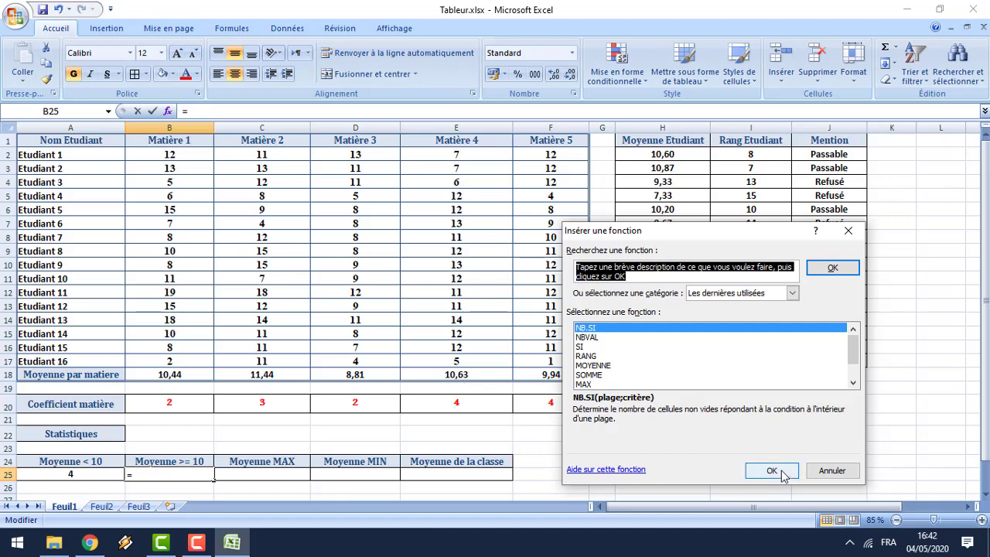
{"action": "left_click", "coordinate": [783, 475]}
{"action": "left_click_drag", "start_coordinate": [690, 157], "coordinate": [682, 361]}
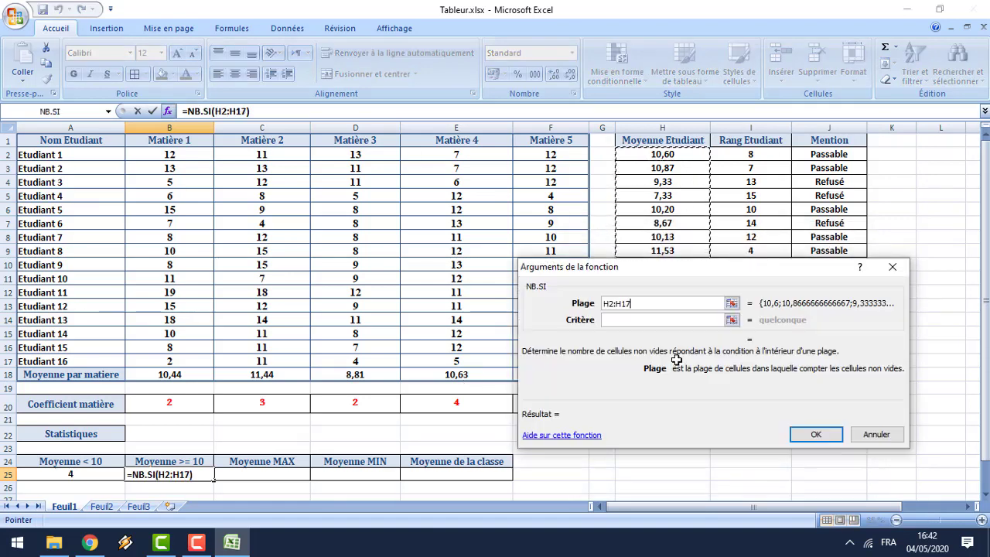
{"action": "left_click", "coordinate": [646, 323]}
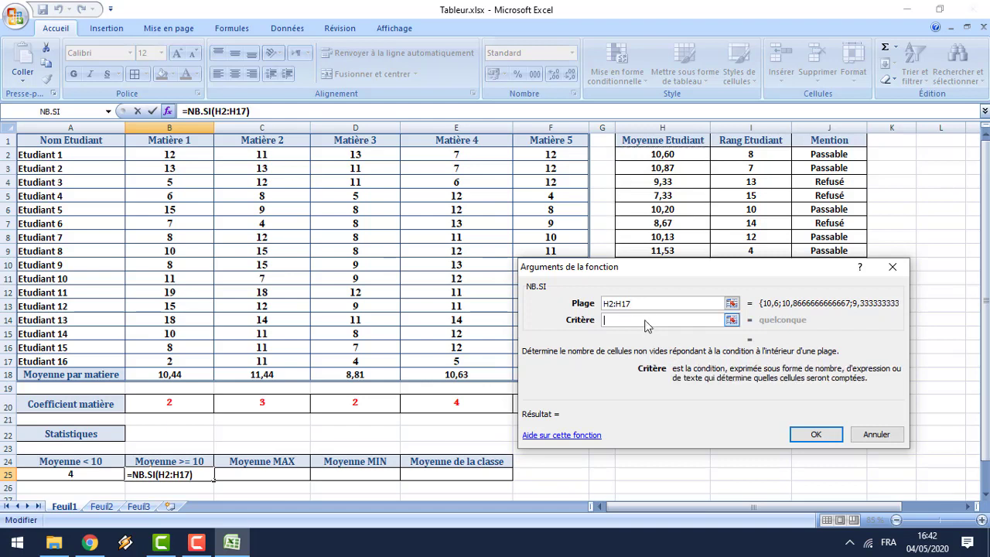
{"action": "type", "text": ">"}
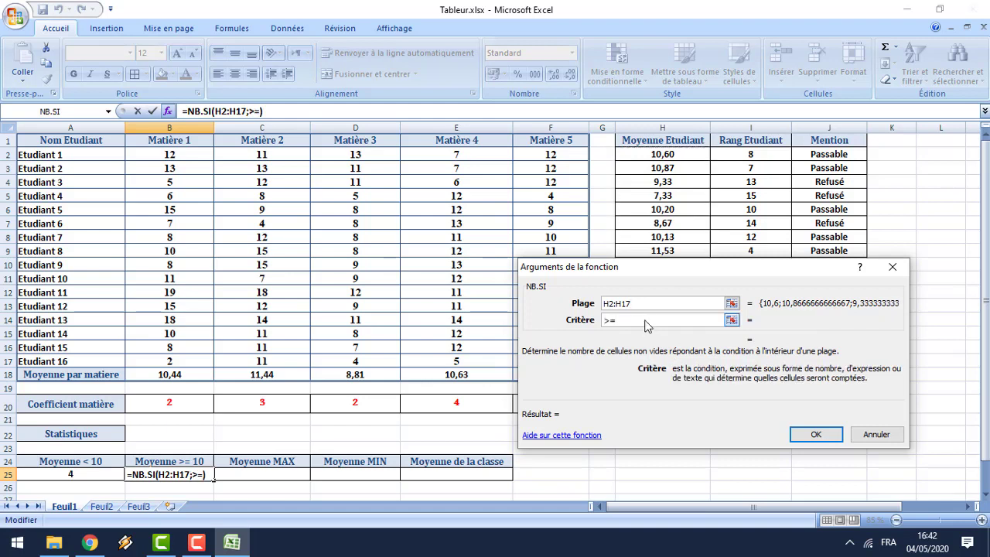
{"action": "type", "text": "=10"}
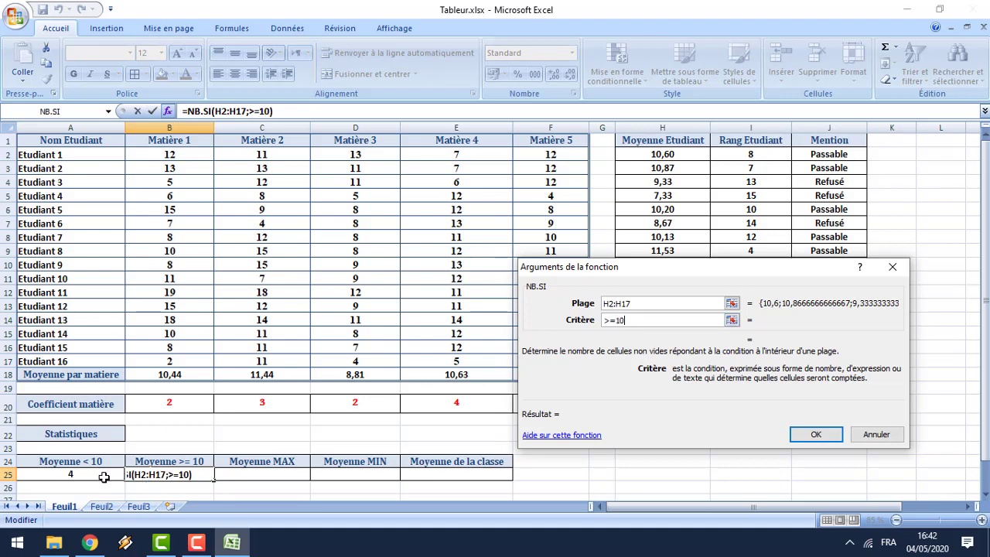
{"action": "left_click", "coordinate": [816, 436]}
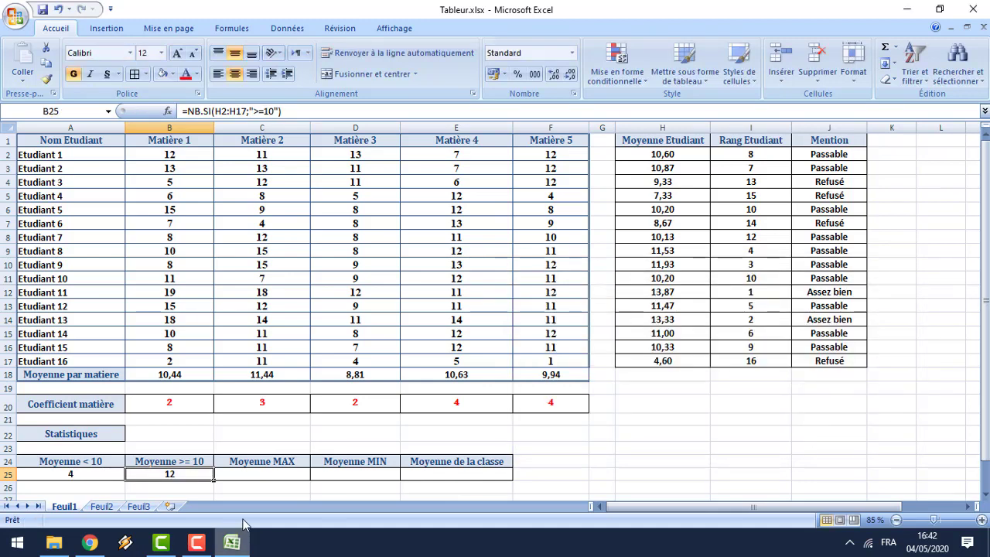
Calculate the highest student average in C25 with the MAX function over H2:H17
{"action": "left_click", "coordinate": [264, 475]}
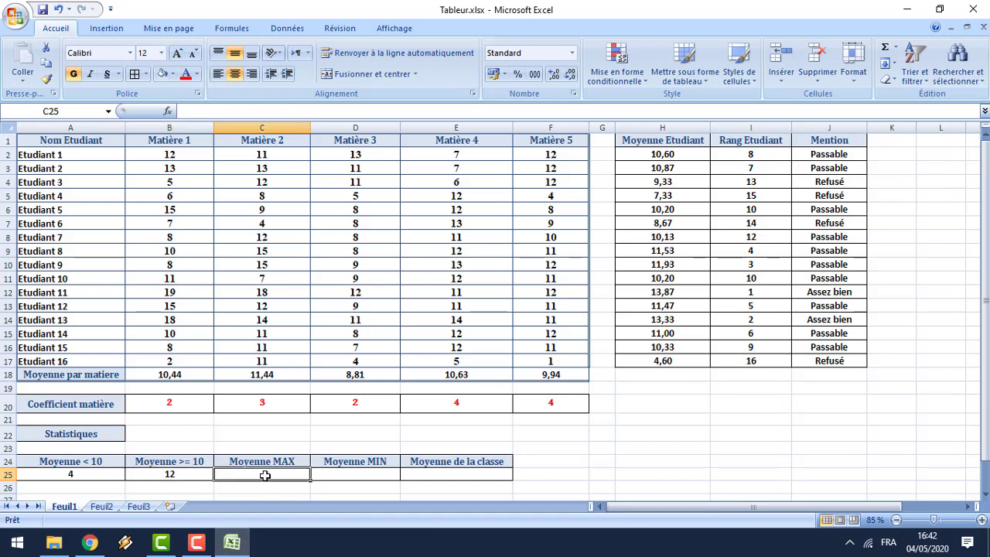
{"action": "left_click", "coordinate": [167, 111]}
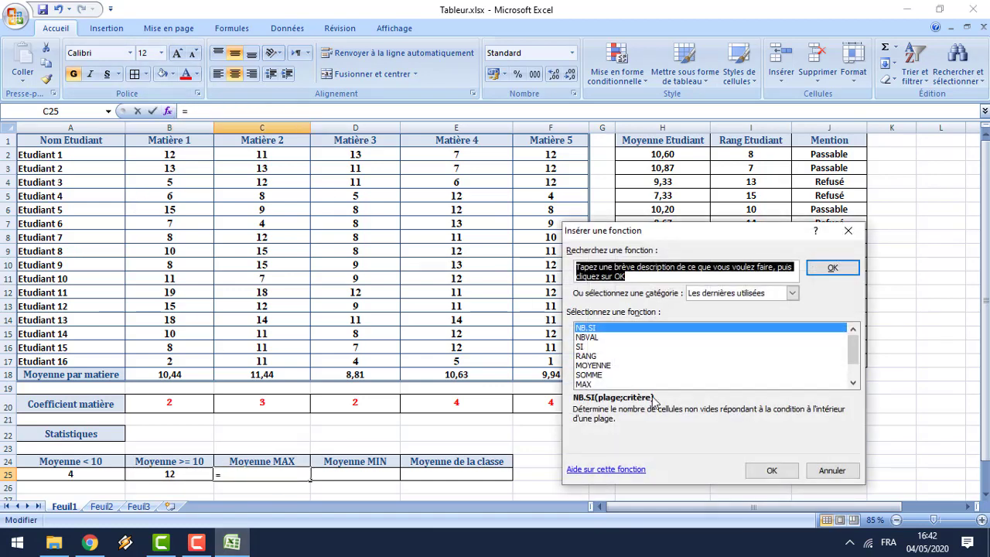
{"action": "left_click", "coordinate": [618, 384]}
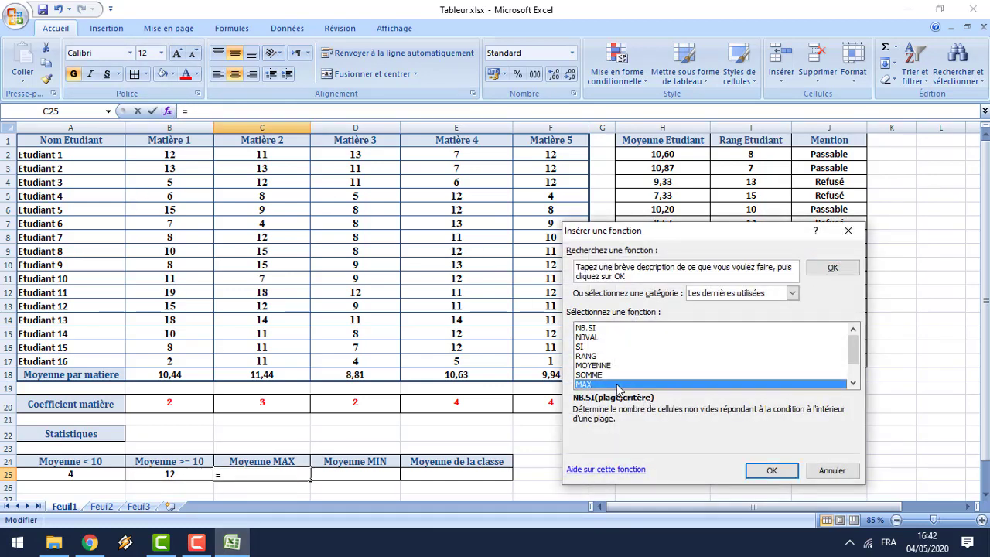
{"action": "left_click", "coordinate": [769, 472]}
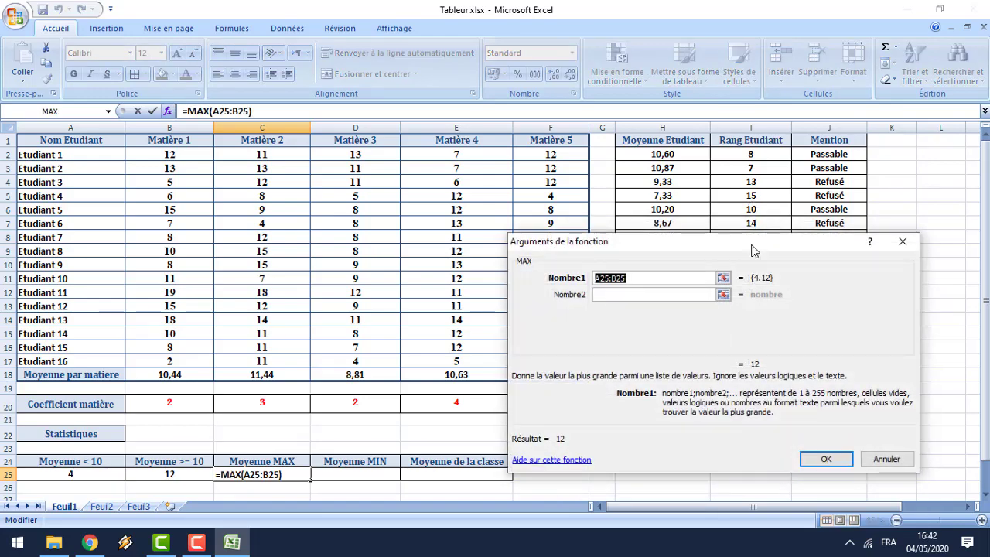
{"action": "left_click_drag", "start_coordinate": [752, 245], "coordinate": [372, 140]}
{"action": "left_click_drag", "start_coordinate": [680, 156], "coordinate": [658, 361]}
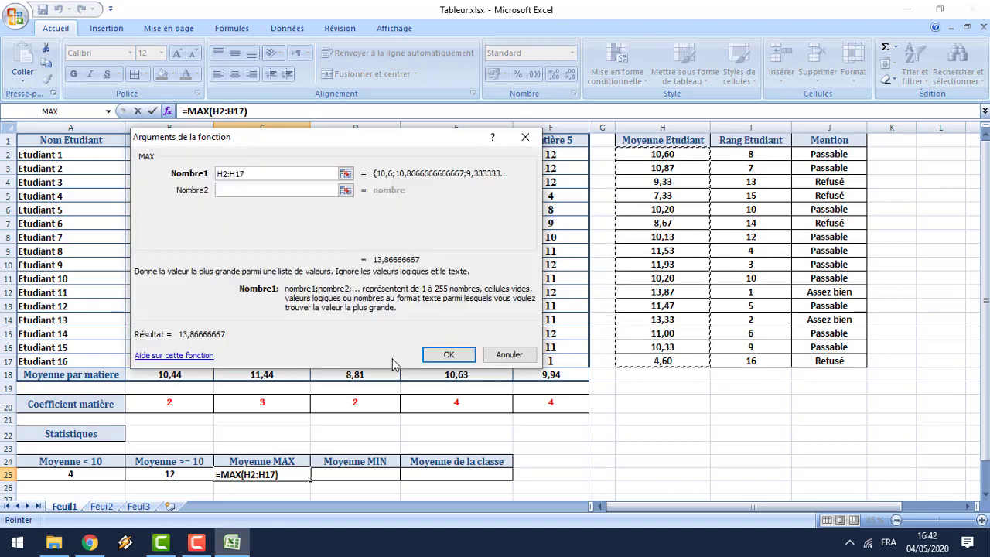
{"action": "left_click", "coordinate": [448, 355]}
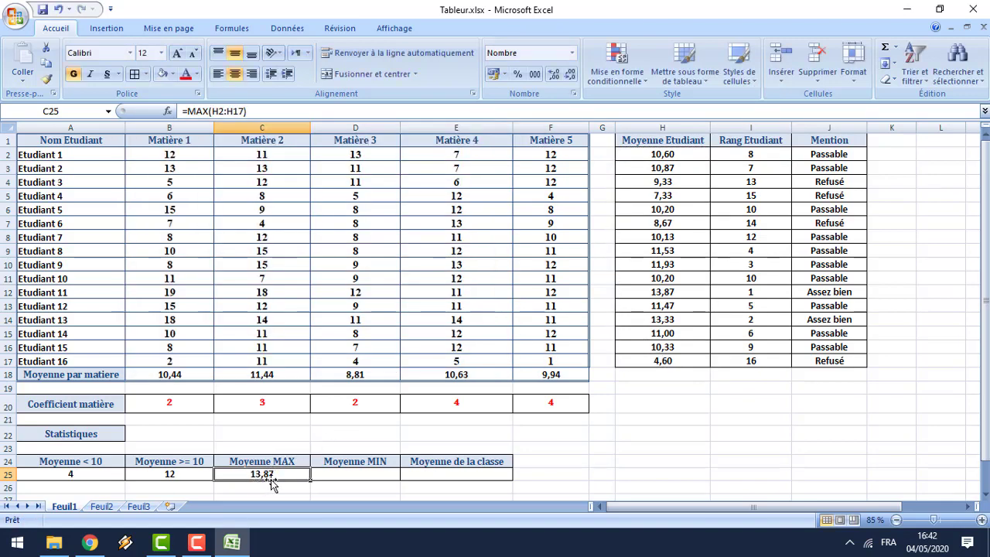
Find the MIN function by searching for "min" and use it in D25 over H2:H17 for the lowest student average
{"action": "left_click", "coordinate": [366, 476]}
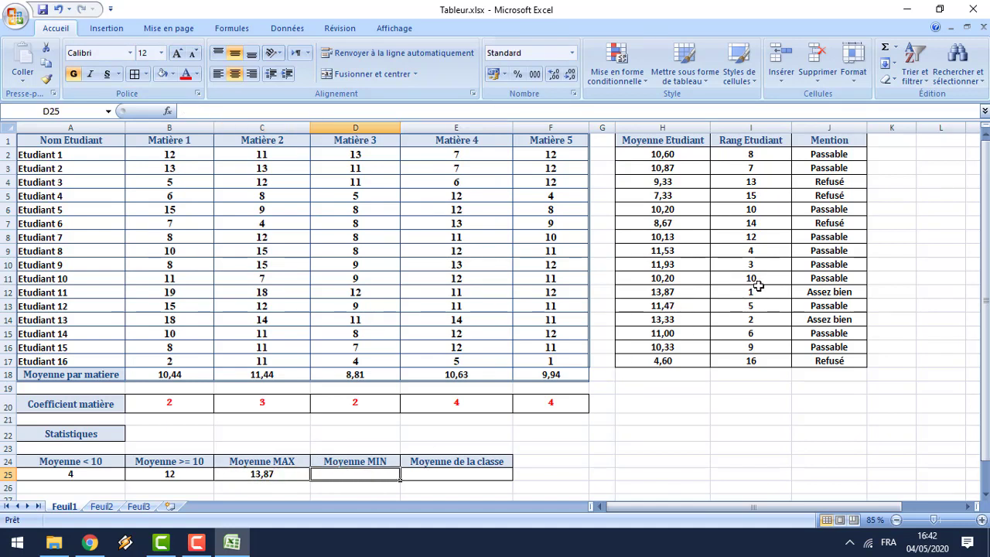
{"action": "left_click", "coordinate": [168, 112]}
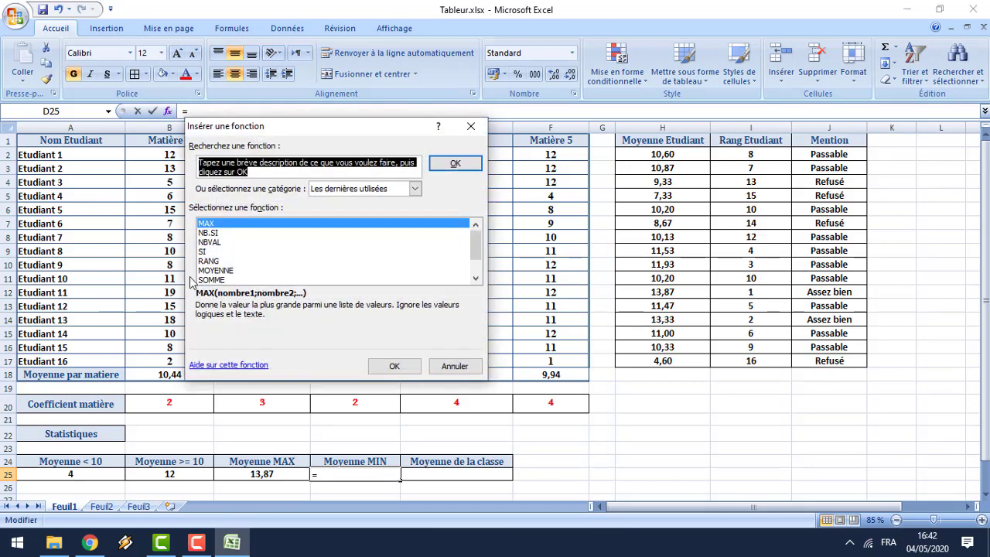
{"action": "left_click", "coordinate": [218, 281]}
{"action": "key", "text": "Down"}
{"action": "key", "text": "Down"}
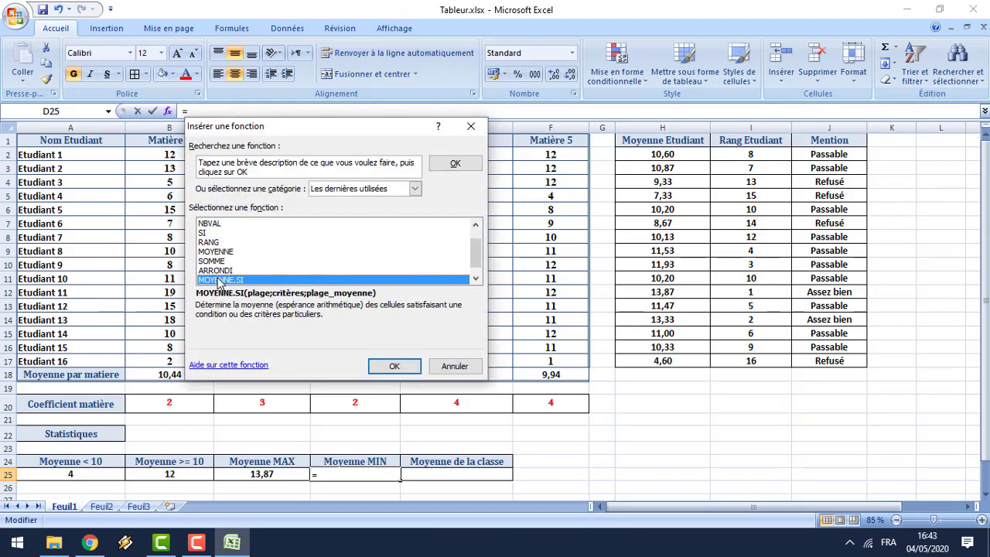
{"action": "key", "text": "m"}
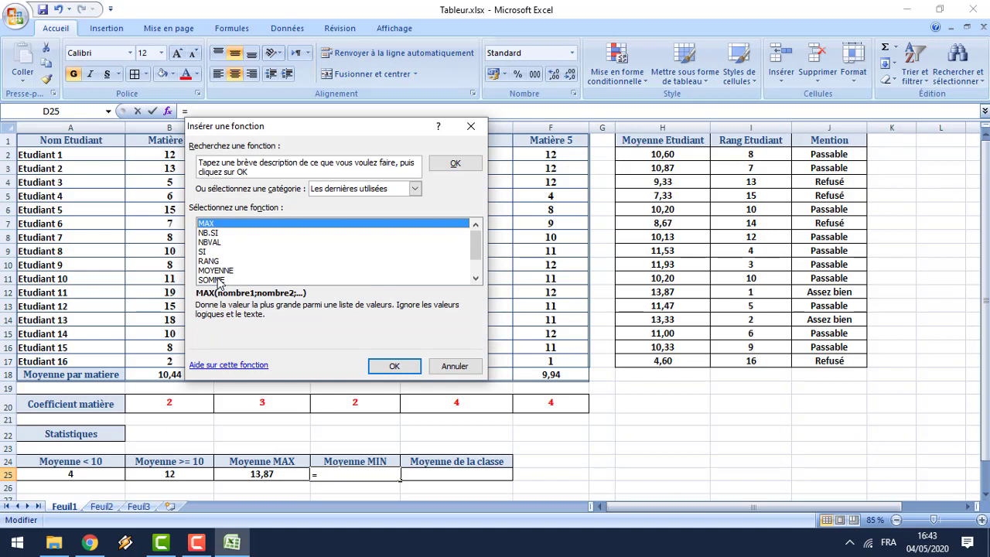
{"action": "left_click", "coordinate": [200, 160]}
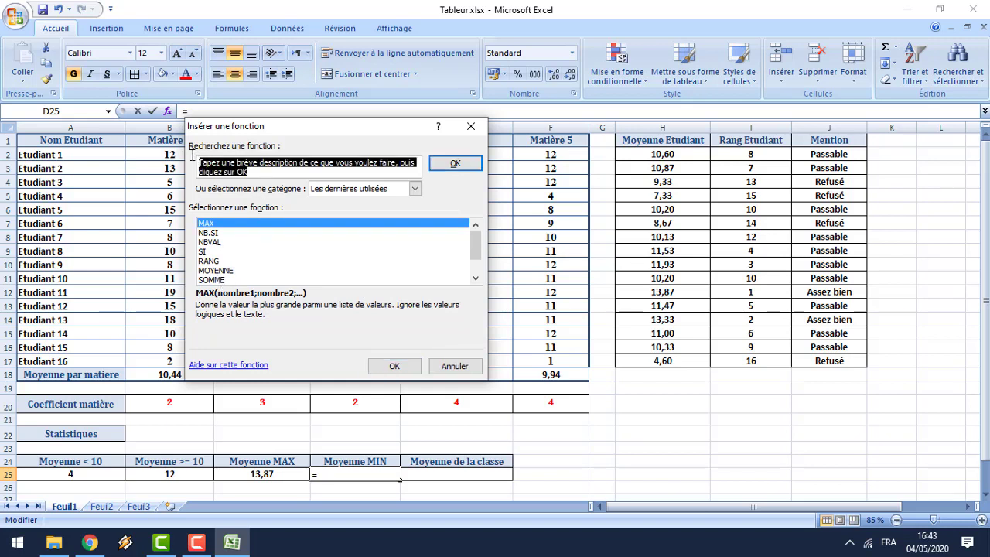
{"action": "type", "text": "min"}
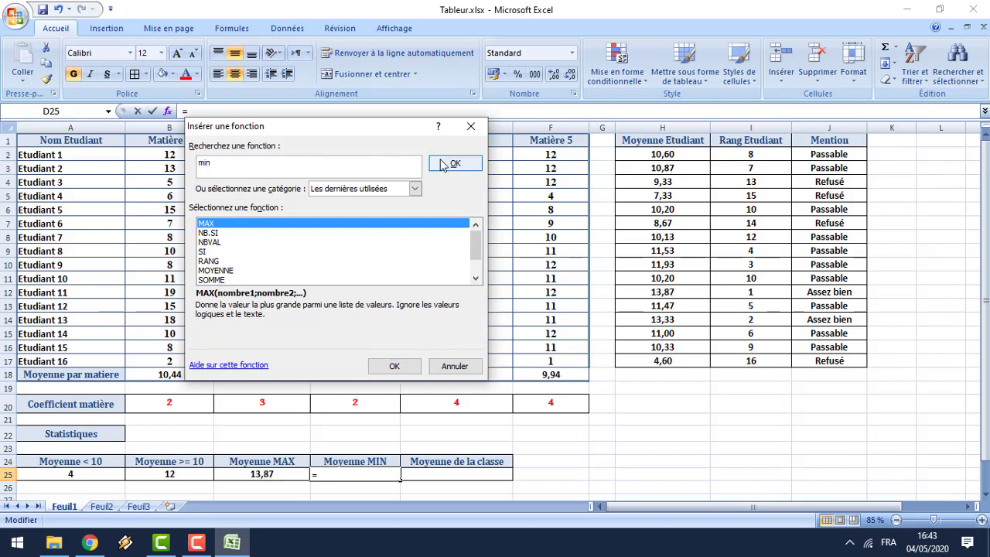
{"action": "left_click", "coordinate": [450, 163]}
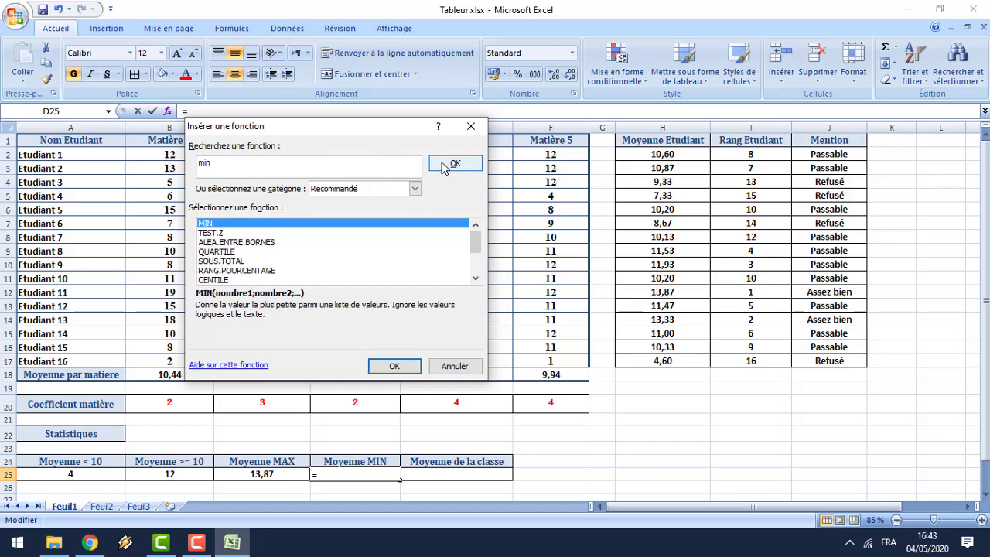
{"action": "left_click", "coordinate": [381, 369]}
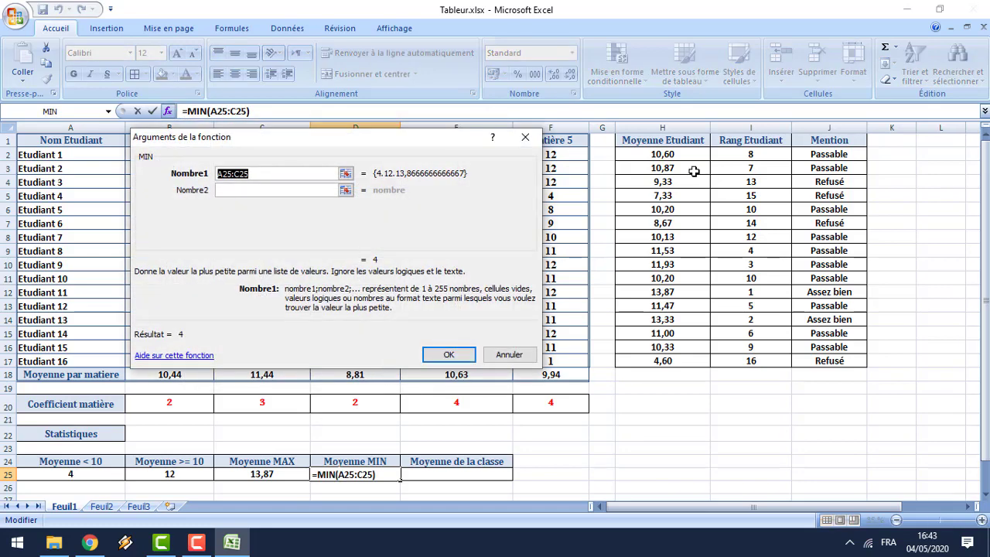
{"action": "left_click_drag", "start_coordinate": [685, 155], "coordinate": [667, 357]}
{"action": "left_click", "coordinate": [450, 354]}
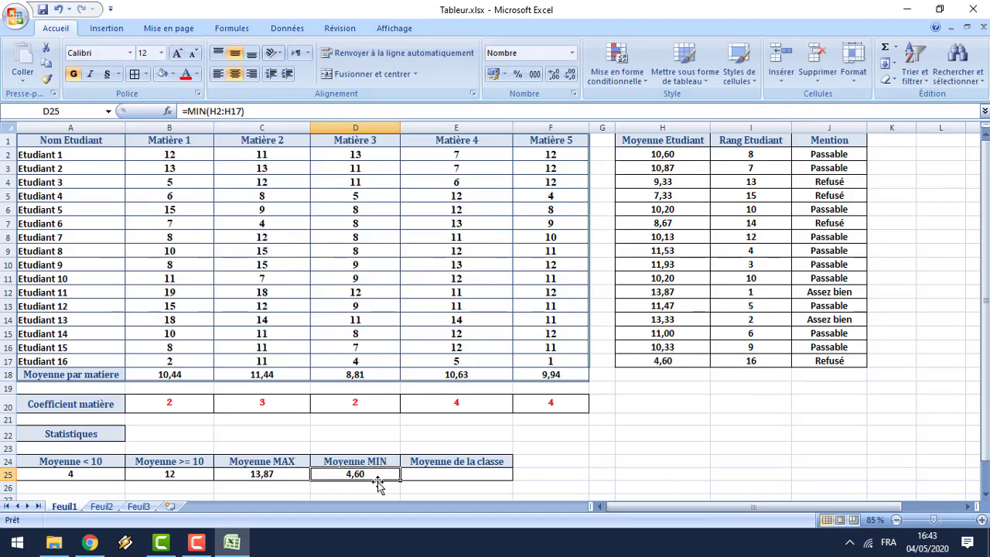
Calculate the class average in E25 using the MOYENNE function over the student averages H2:H17
{"action": "left_click", "coordinate": [446, 473]}
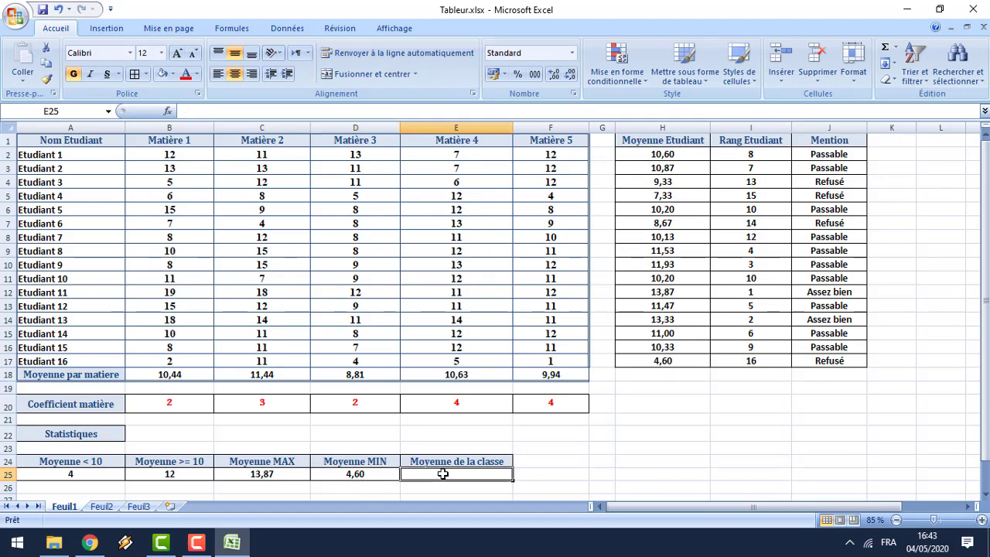
{"action": "left_click", "coordinate": [167, 112]}
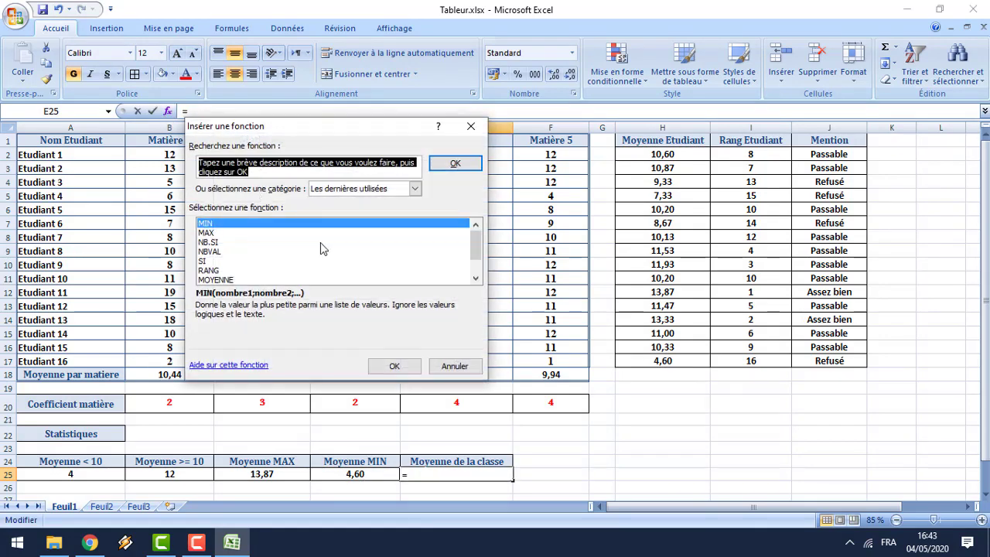
{"action": "double_click", "coordinate": [211, 281]}
{"action": "left_click", "coordinate": [669, 155]}
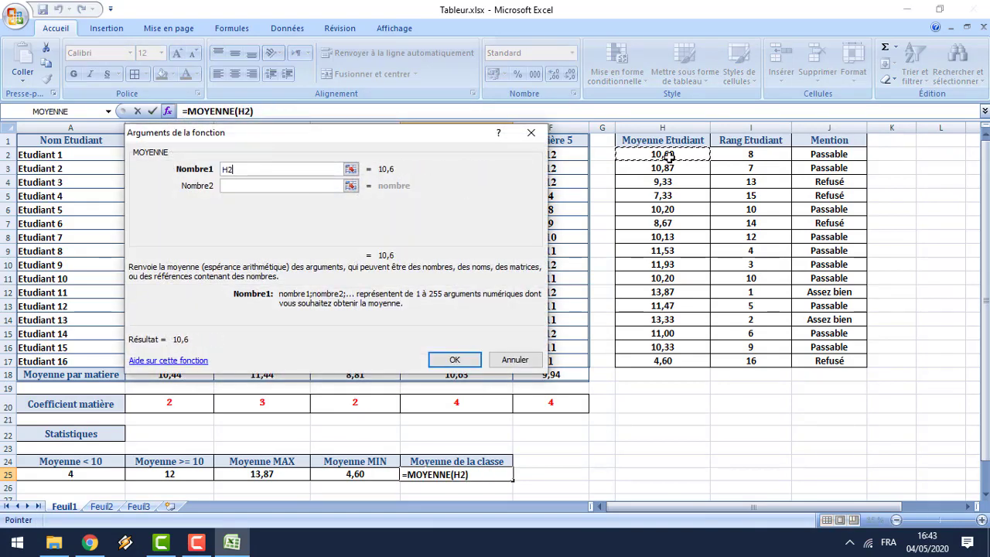
{"action": "left_click_drag", "start_coordinate": [669, 155], "coordinate": [646, 362]}
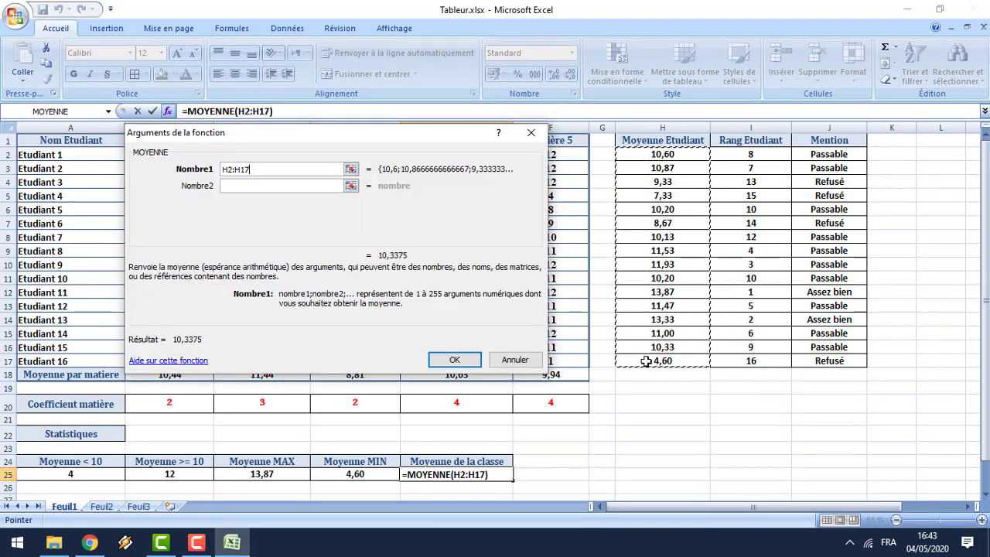
{"action": "left_click", "coordinate": [441, 362]}
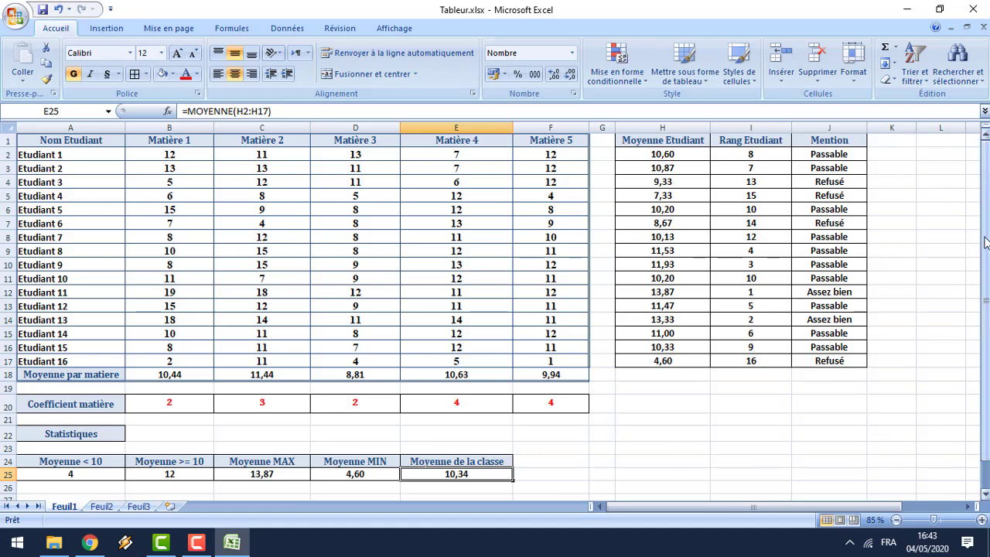
{"action": "left_click_drag", "start_coordinate": [985, 242], "coordinate": [985, 178]}
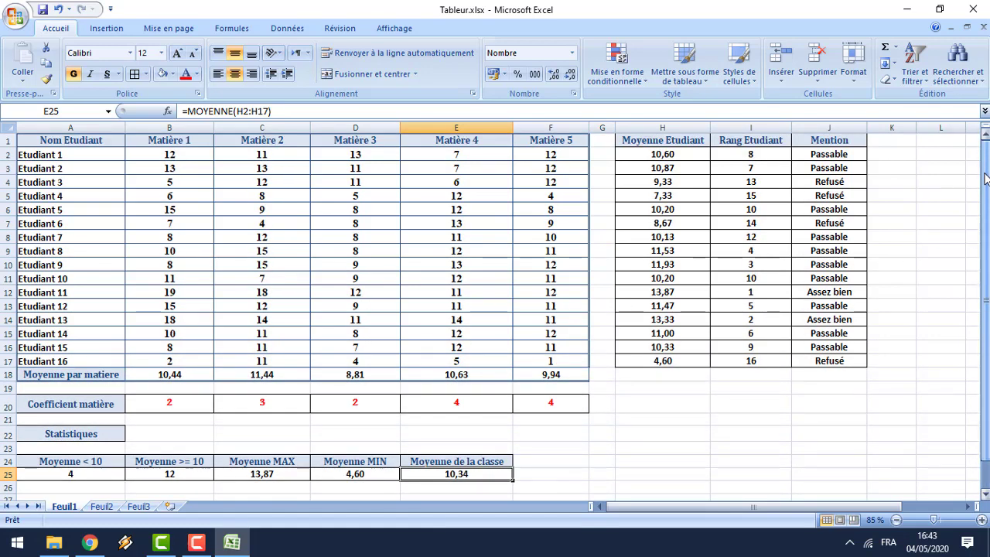
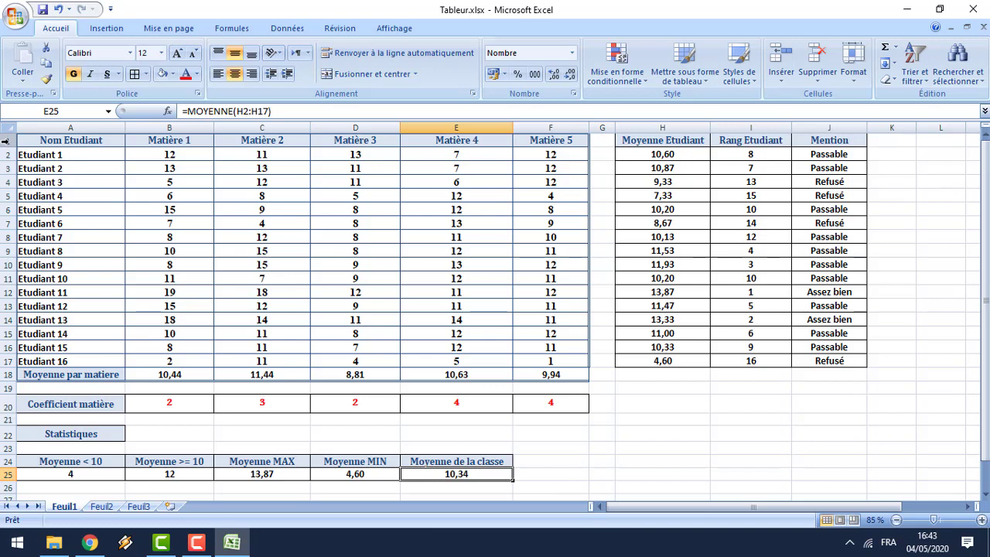
Insert a blank row above the table headers and merge and centre cells A1:J1 in it
{"action": "left_click", "coordinate": [5, 140]}
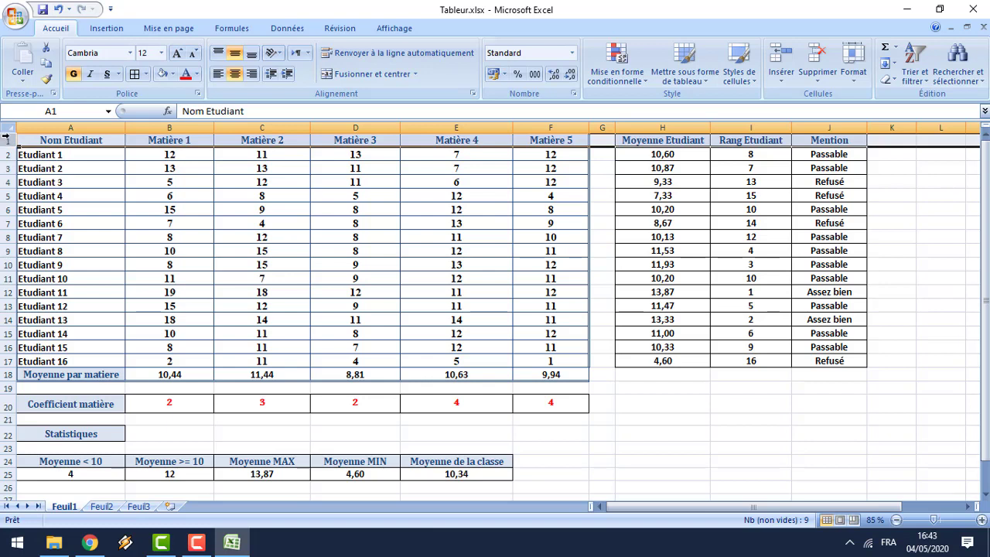
{"action": "right_click", "coordinate": [7, 140]}
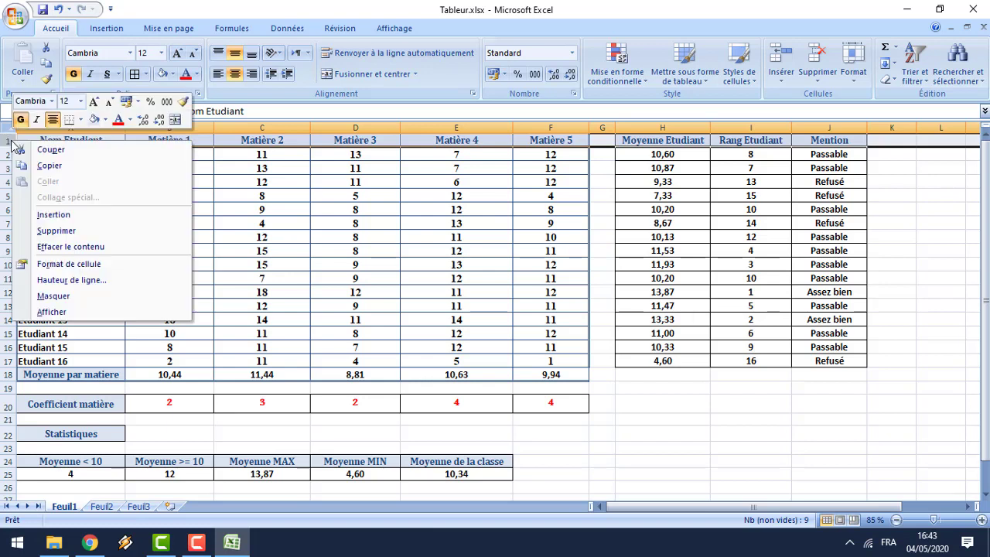
{"action": "left_click", "coordinate": [53, 214]}
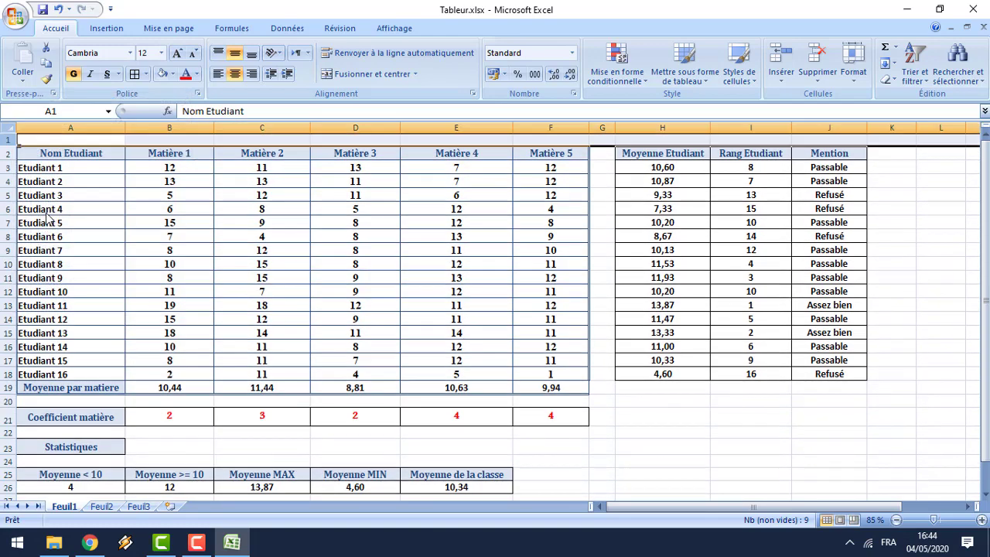
{"action": "left_click", "coordinate": [107, 189]}
{"action": "left_click_drag", "start_coordinate": [92, 141], "coordinate": [808, 137]}
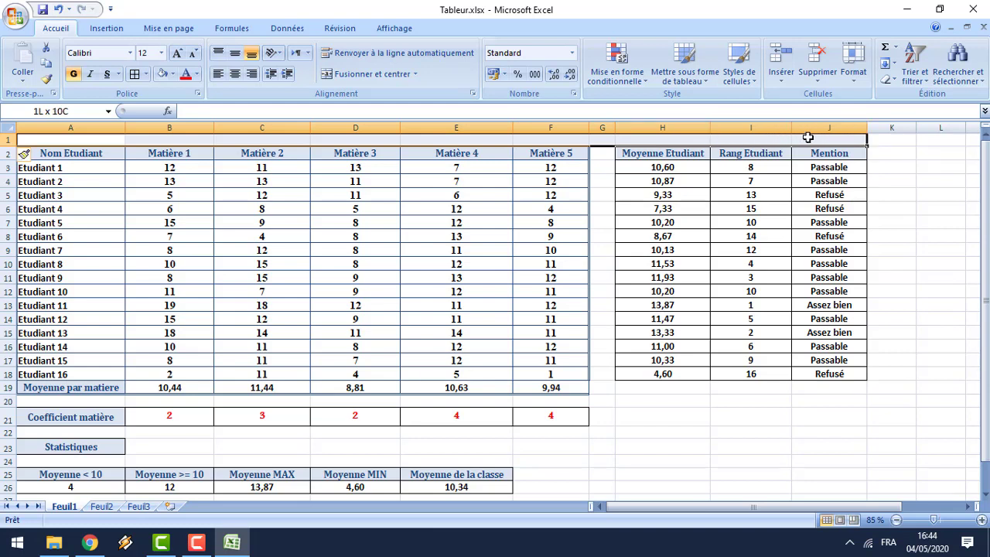
{"action": "left_click_drag", "start_coordinate": [807, 137], "coordinate": [808, 137]}
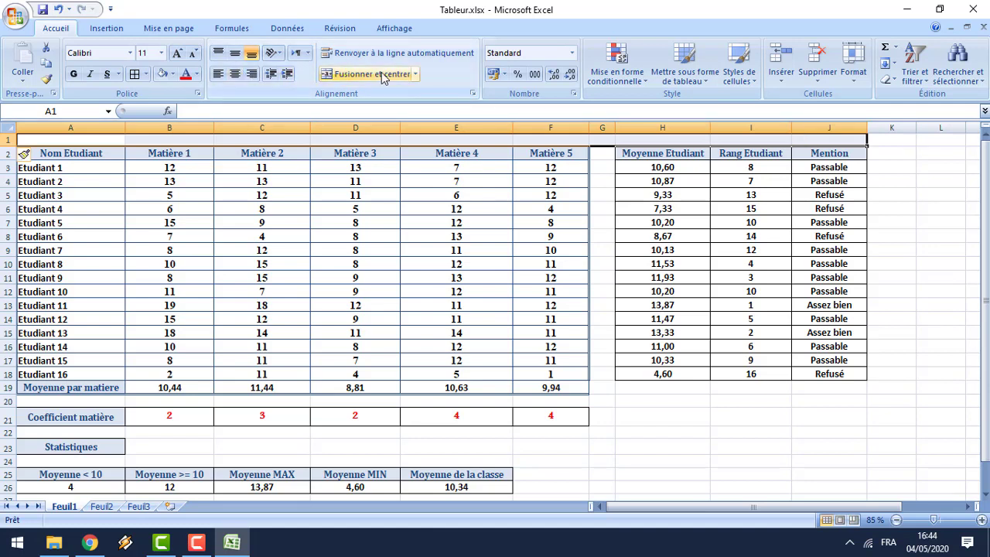
{"action": "left_click", "coordinate": [415, 74]}
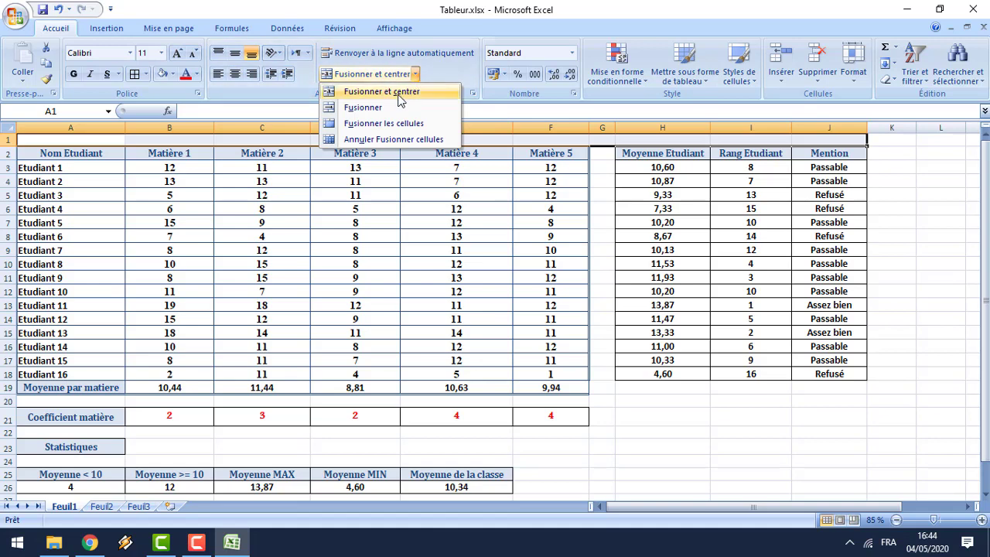
{"action": "left_click", "coordinate": [399, 93]}
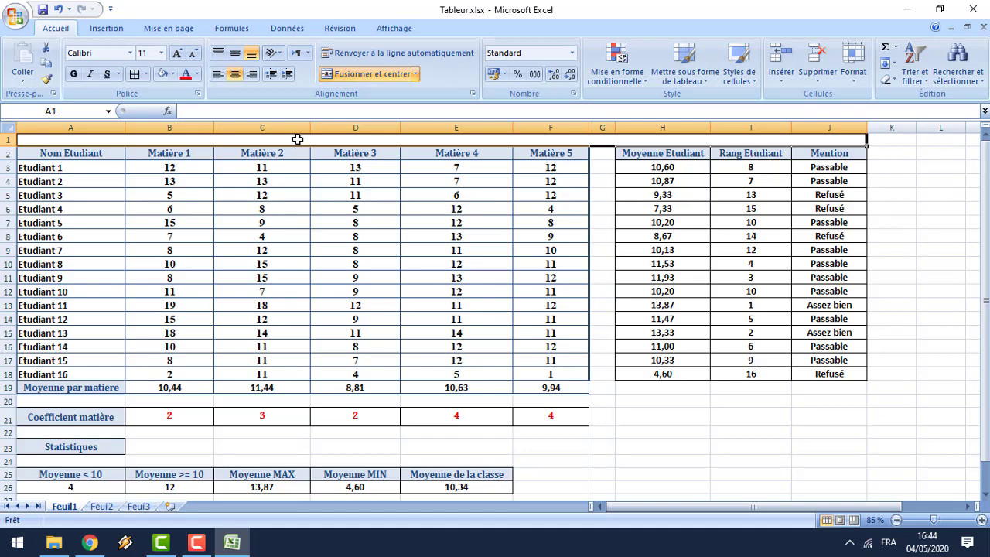
Format the merged cell A1 with the Algerian font at size 20 and a light red fill
{"action": "left_click", "coordinate": [130, 52]}
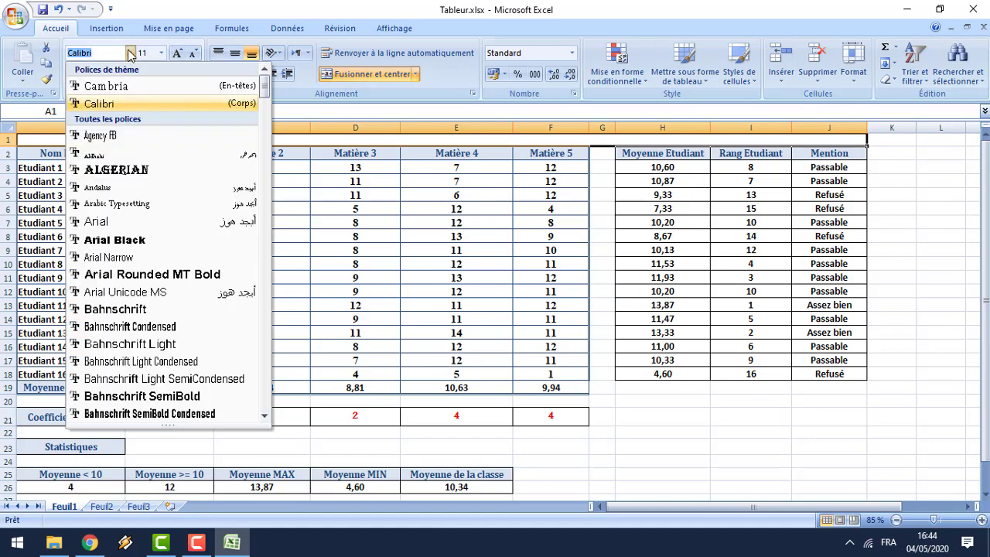
{"action": "left_click", "coordinate": [116, 170]}
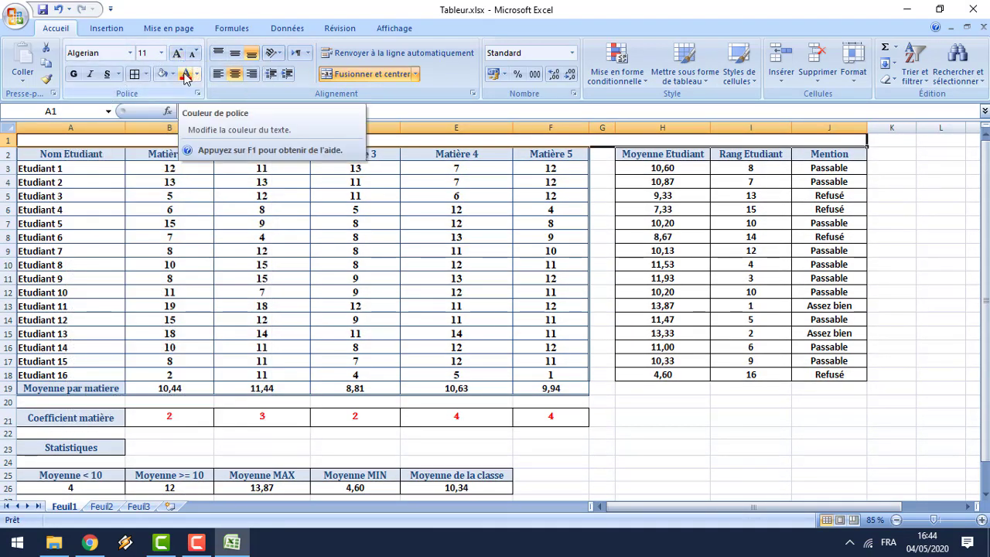
{"action": "left_click", "coordinate": [174, 74]}
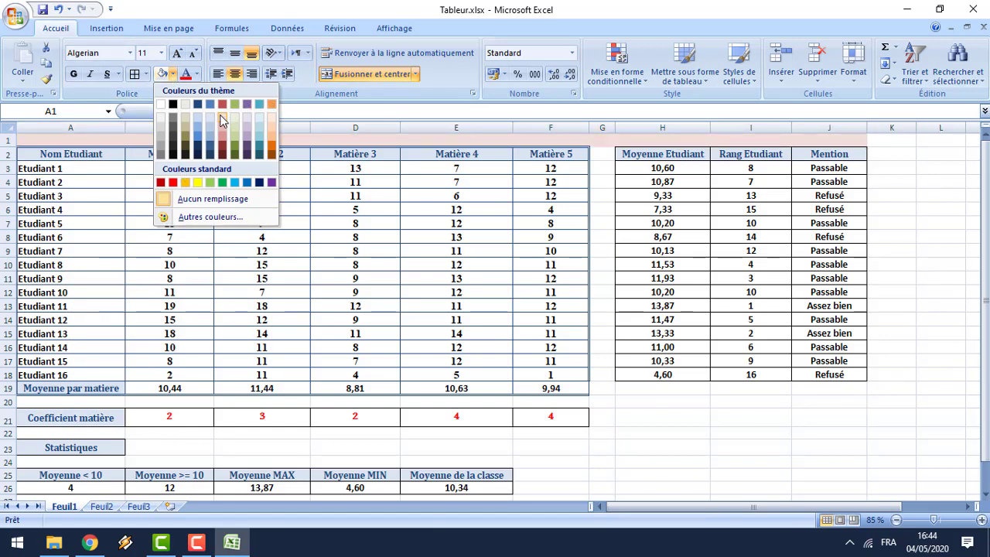
{"action": "left_click", "coordinate": [272, 116]}
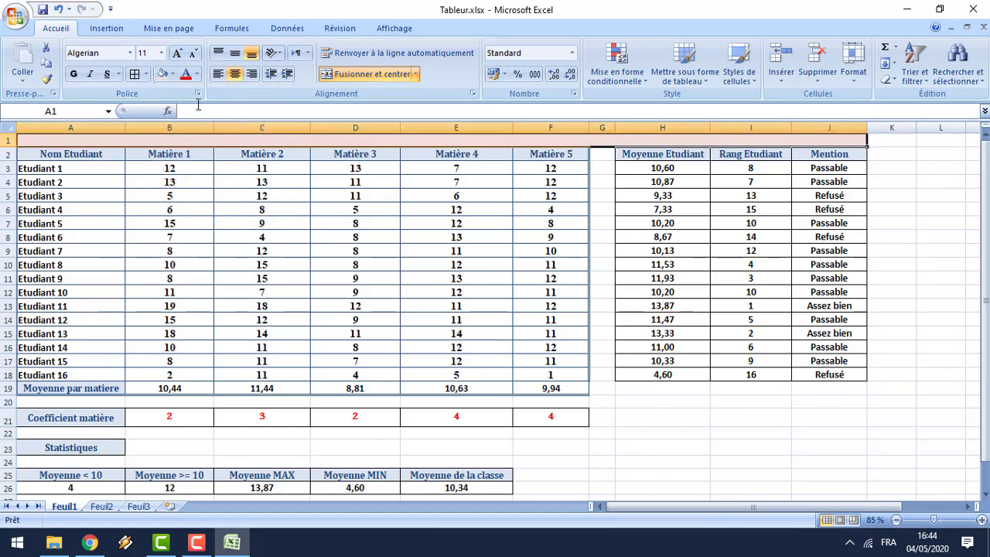
{"action": "left_click", "coordinate": [162, 54]}
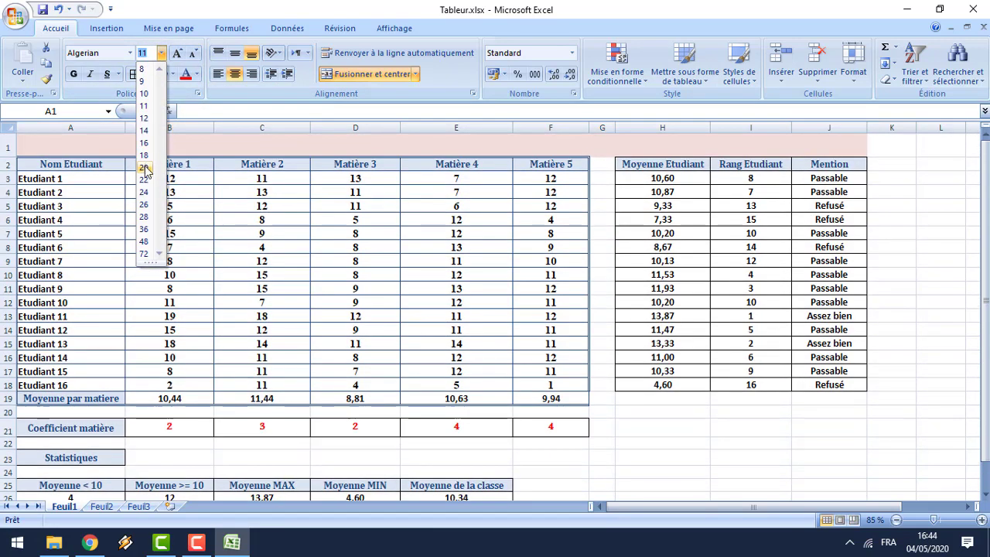
{"action": "left_click", "coordinate": [144, 168]}
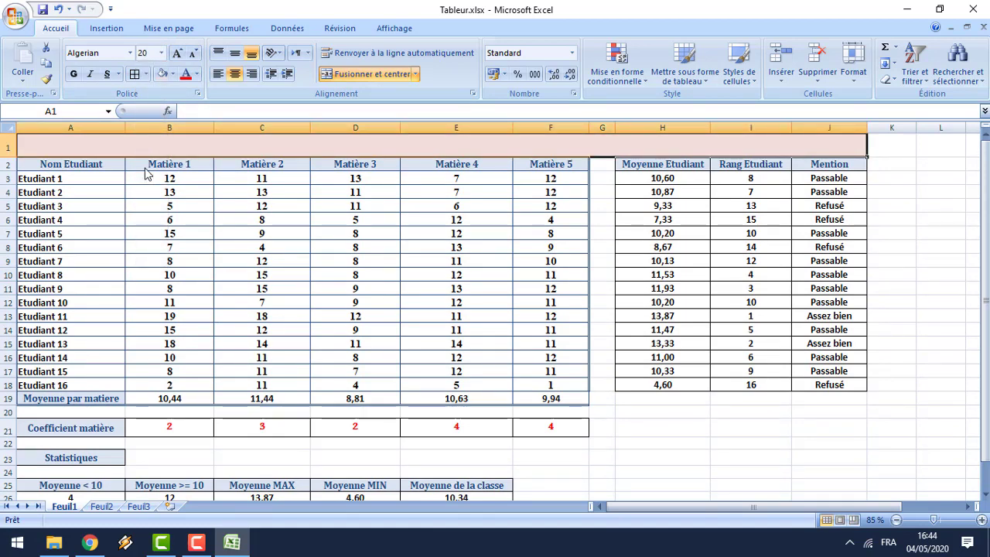
Enter the title "Relevé de note" in the merged cell A1 and apply a border to it
{"action": "type", "text": "R"}
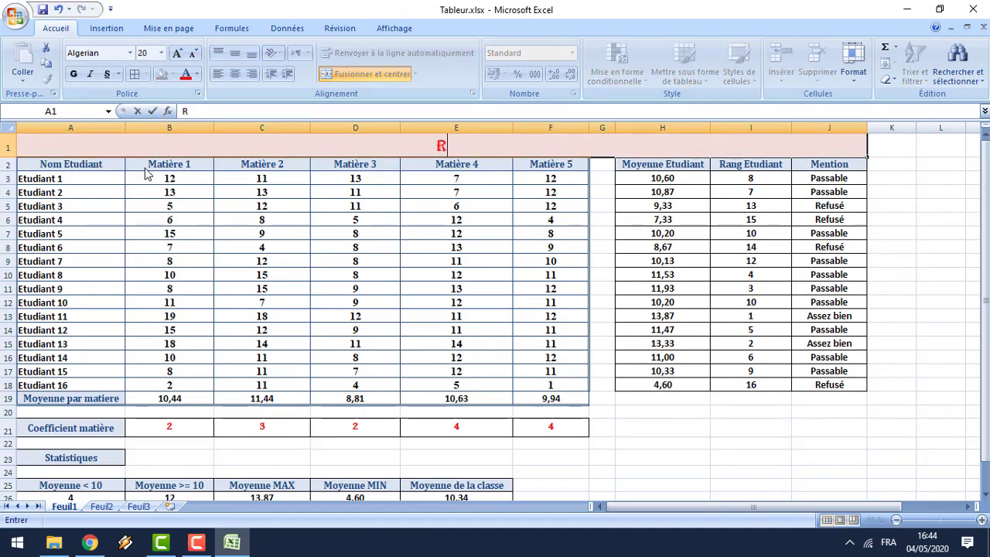
{"action": "type", "text": "ELEVé de note"}
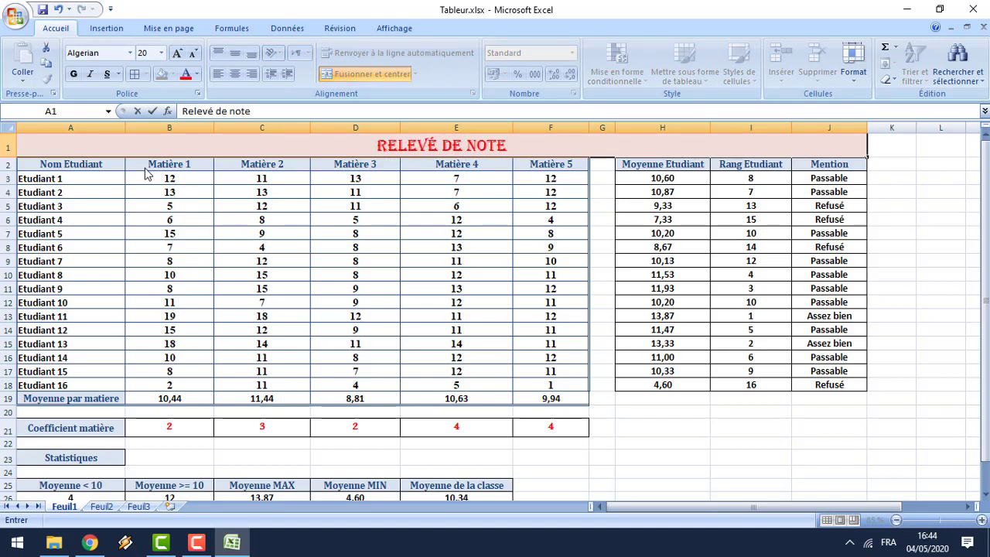
{"action": "left_click", "coordinate": [936, 248]}
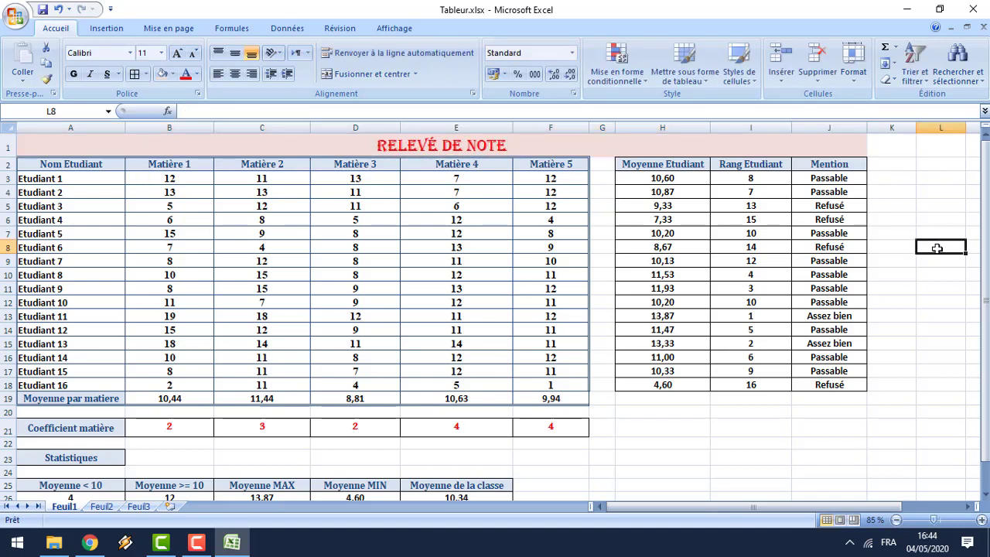
{"action": "left_click", "coordinate": [807, 149]}
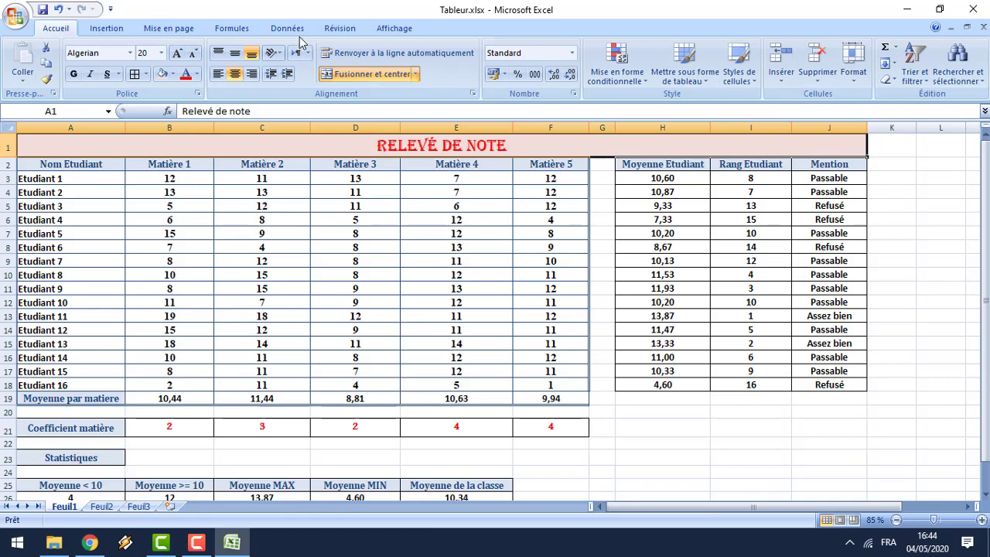
{"action": "left_click", "coordinate": [135, 74]}
{"action": "left_click", "coordinate": [741, 451]}
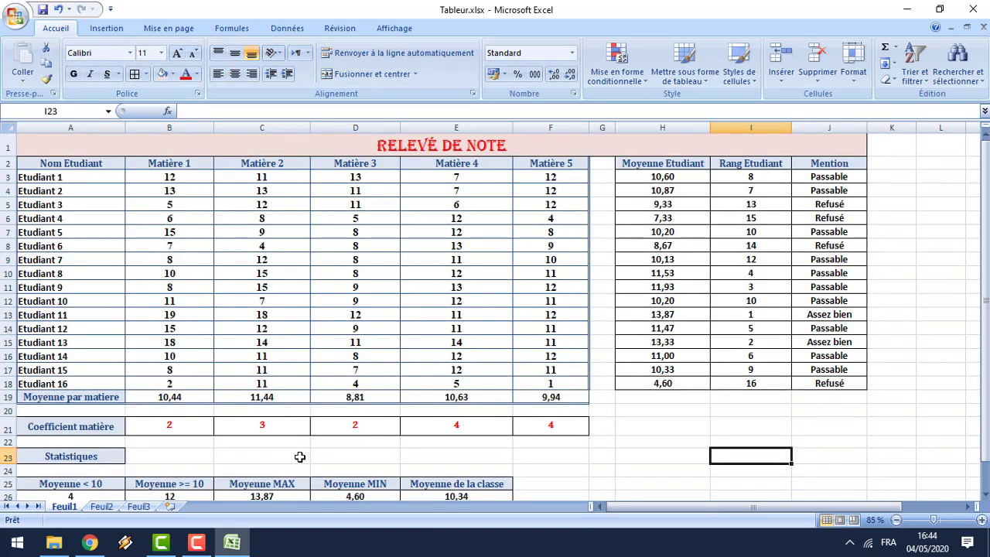
Copy the title's formatting from A1 onto the Statistiques heading across A23:E23
{"action": "left_click_drag", "start_coordinate": [117, 457], "coordinate": [442, 455]}
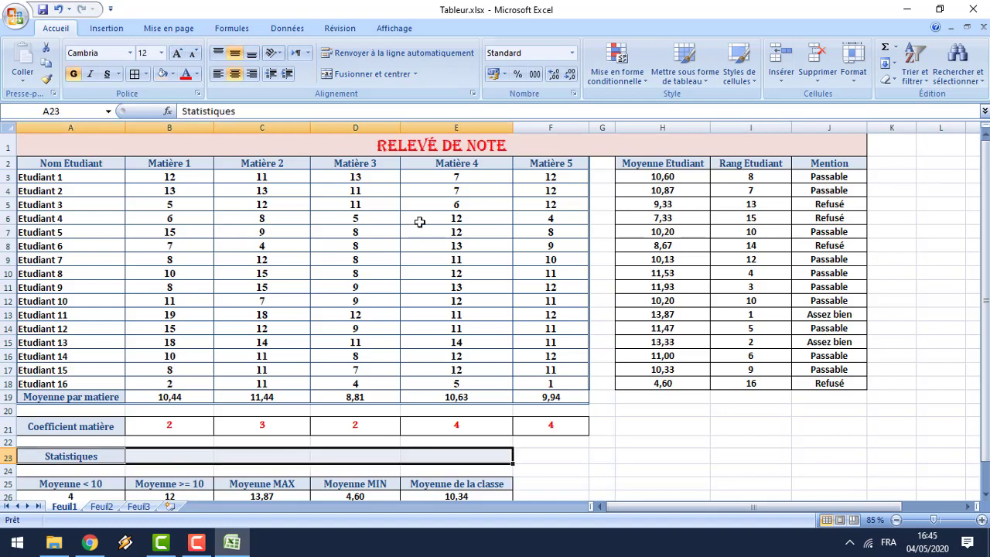
{"action": "left_click", "coordinate": [342, 144]}
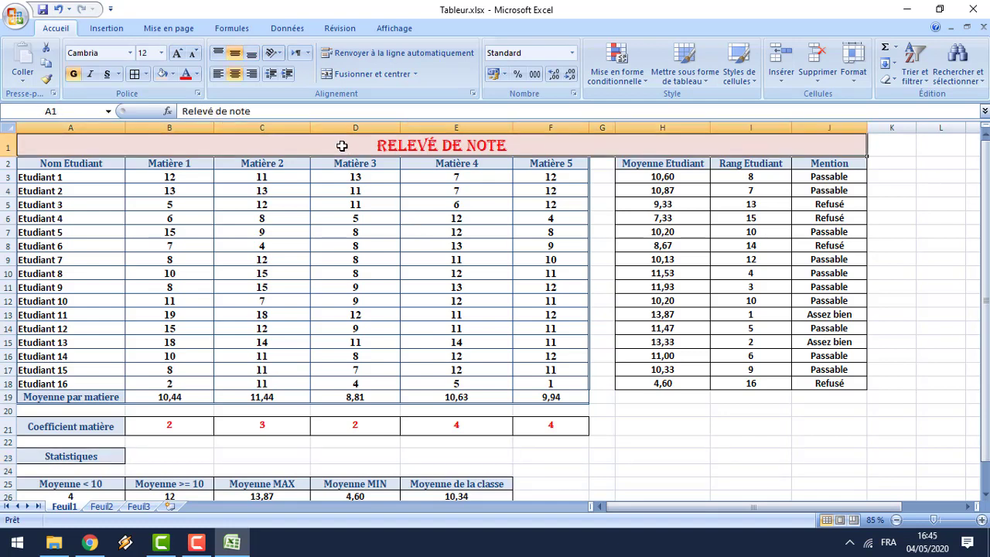
{"action": "left_click", "coordinate": [45, 81]}
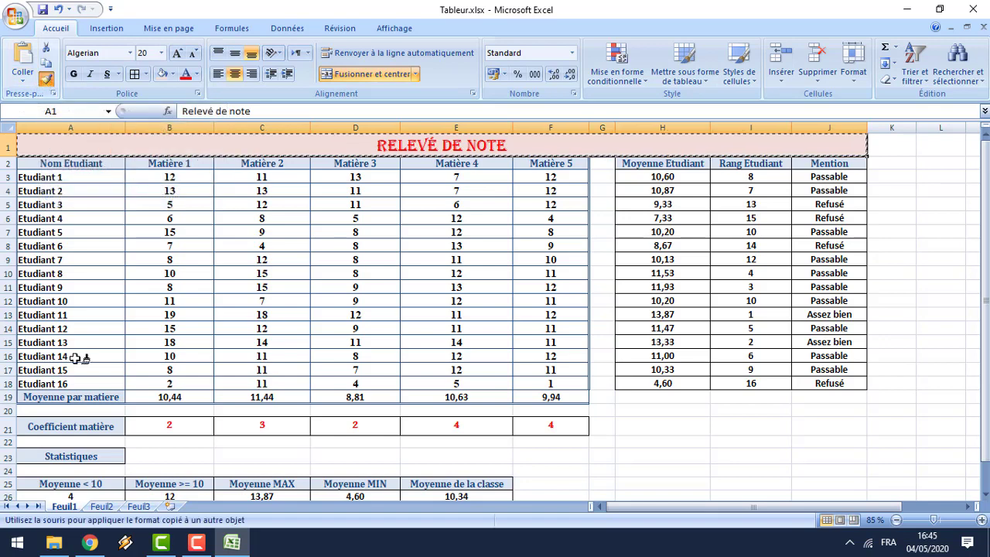
{"action": "left_click", "coordinate": [97, 455]}
{"action": "mouse_move", "coordinate": [215, 454]}
{"action": "left_mouse_down"}
{"action": "mouse_move", "coordinate": [440, 448]}
{"action": "mouse_move", "coordinate": [478, 459]}
{"action": "left_mouse_up"}
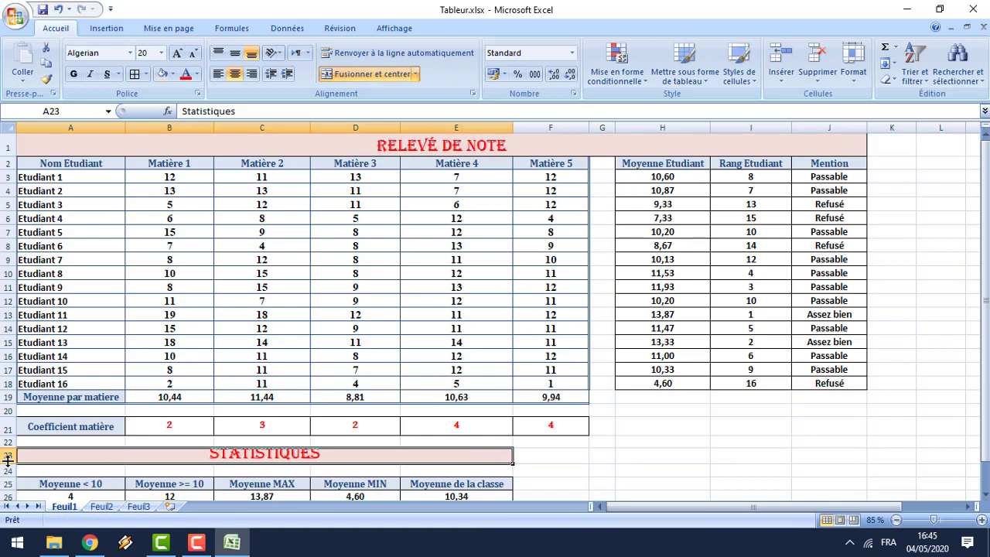
Increase the height of row 23 and vertically centre the Statistiques heading in it
{"action": "mouse_move", "coordinate": [8, 463]}
{"action": "left_mouse_down"}
{"action": "mouse_move", "coordinate": [8, 473]}
{"action": "mouse_move", "coordinate": [9, 441]}
{"action": "mouse_move", "coordinate": [11, 474]}
{"action": "left_mouse_up"}
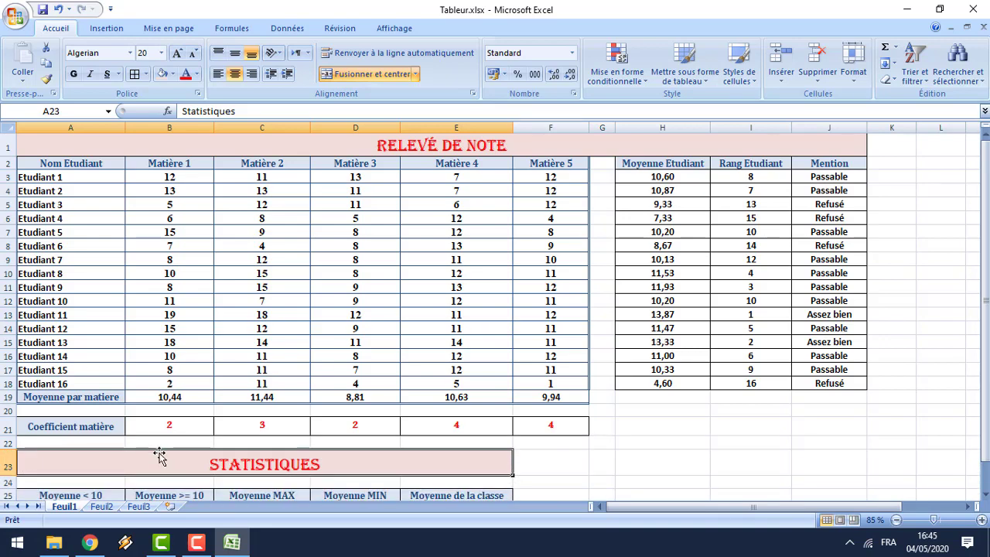
{"action": "left_click", "coordinate": [235, 53]}
{"action": "mouse_move", "coordinate": [988, 210]}
{"action": "left_mouse_down"}
{"action": "mouse_move", "coordinate": [987, 249]}
{"action": "mouse_move", "coordinate": [987, 199]}
{"action": "left_mouse_up"}
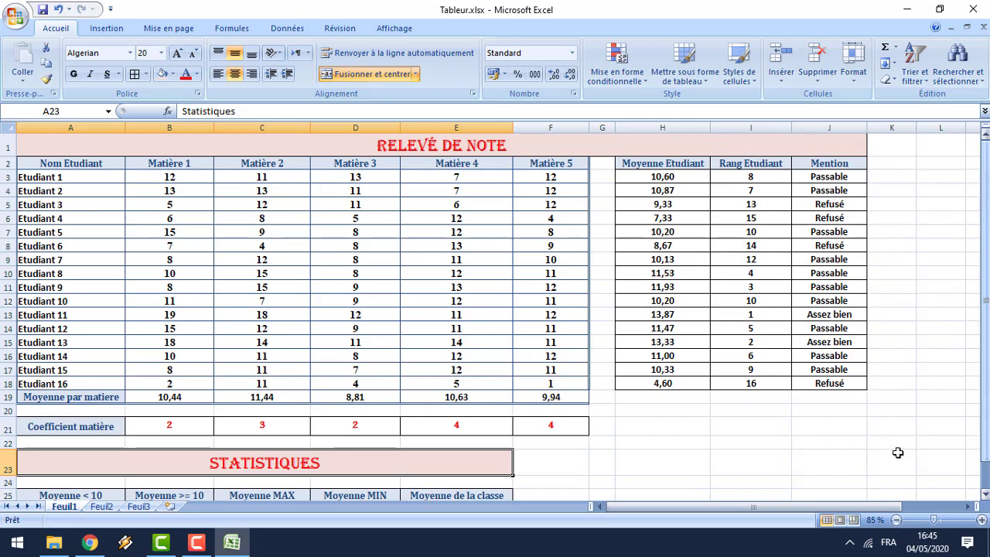
Highlight the student averages in H3:H18 that are less than 10 with light red fill and dark red text
{"action": "left_click", "coordinate": [897, 520]}
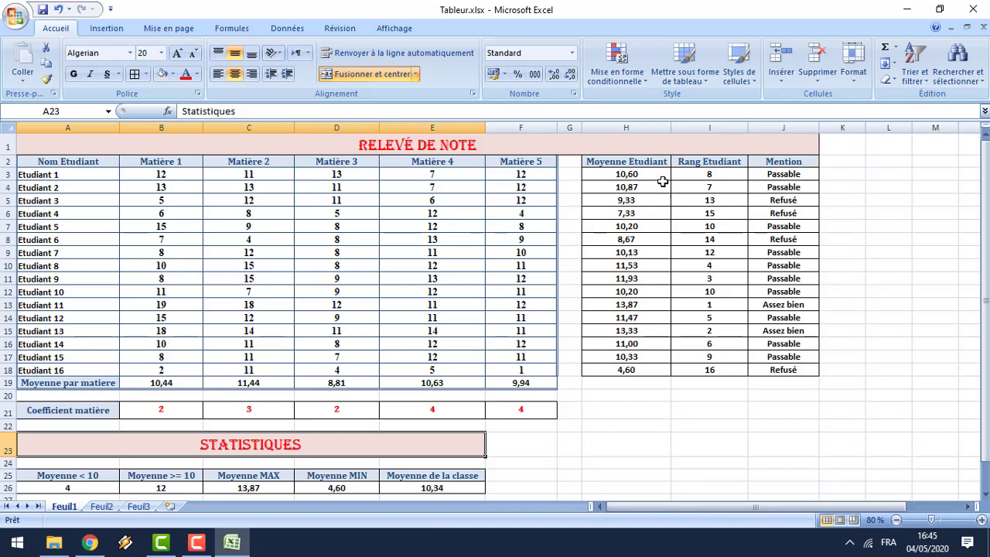
{"action": "left_click_drag", "start_coordinate": [648, 175], "coordinate": [633, 370]}
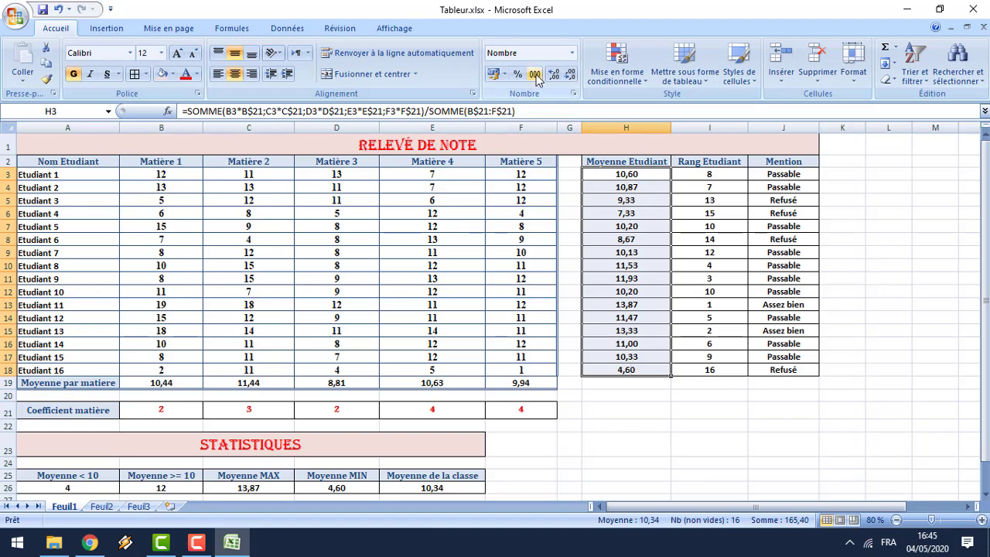
{"action": "left_click", "coordinate": [642, 77]}
{"action": "mouse_move", "coordinate": [684, 110]}
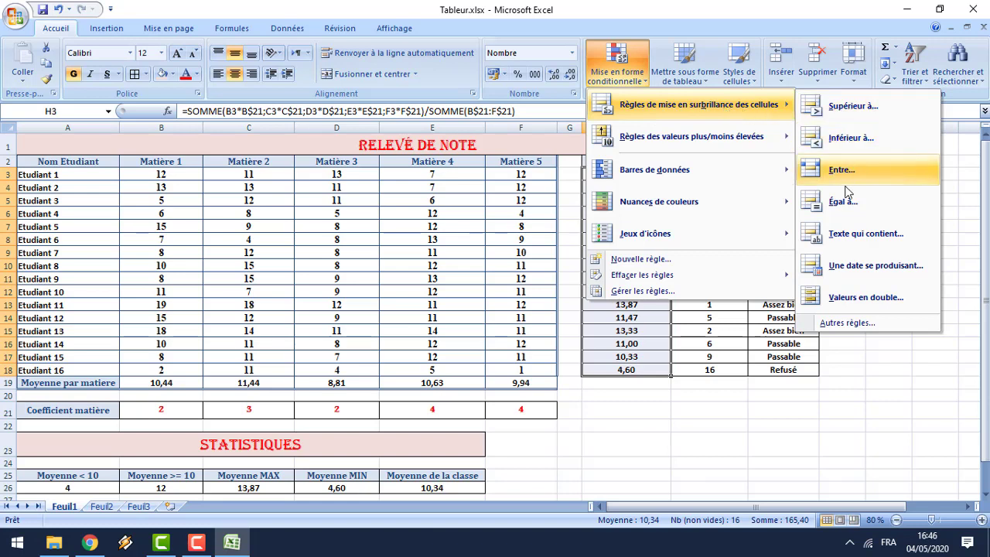
{"action": "left_click", "coordinate": [841, 138]}
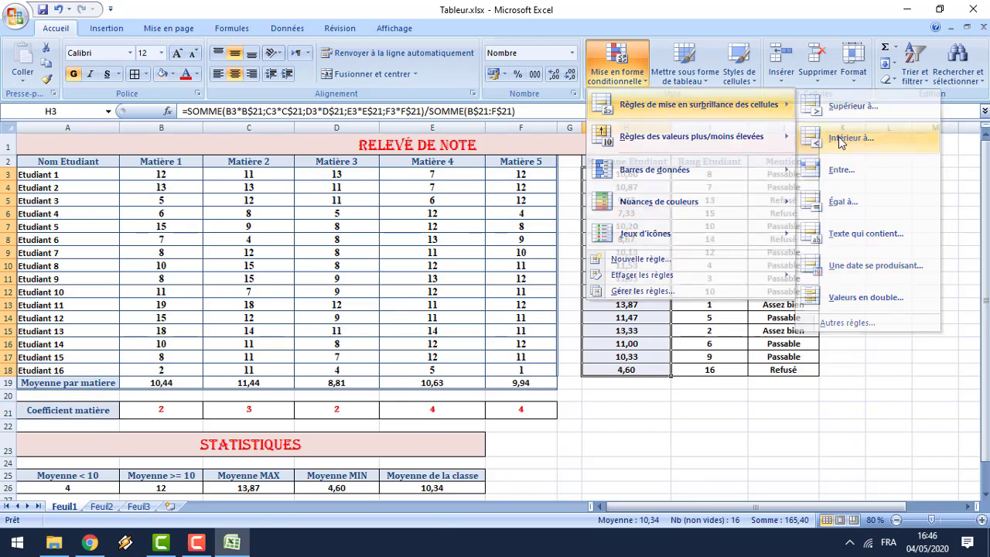
{"action": "type", "text": "10"}
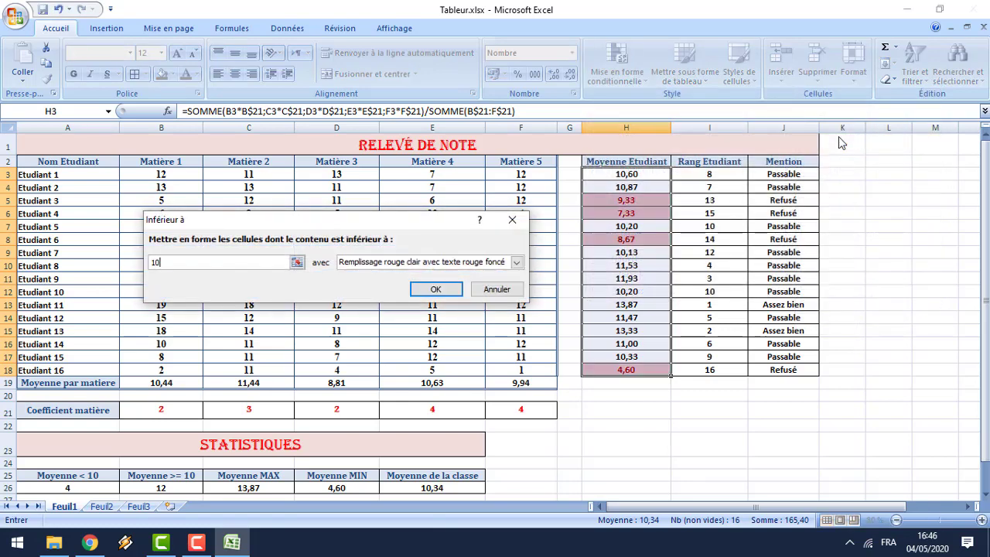
{"action": "left_click", "coordinate": [517, 264]}
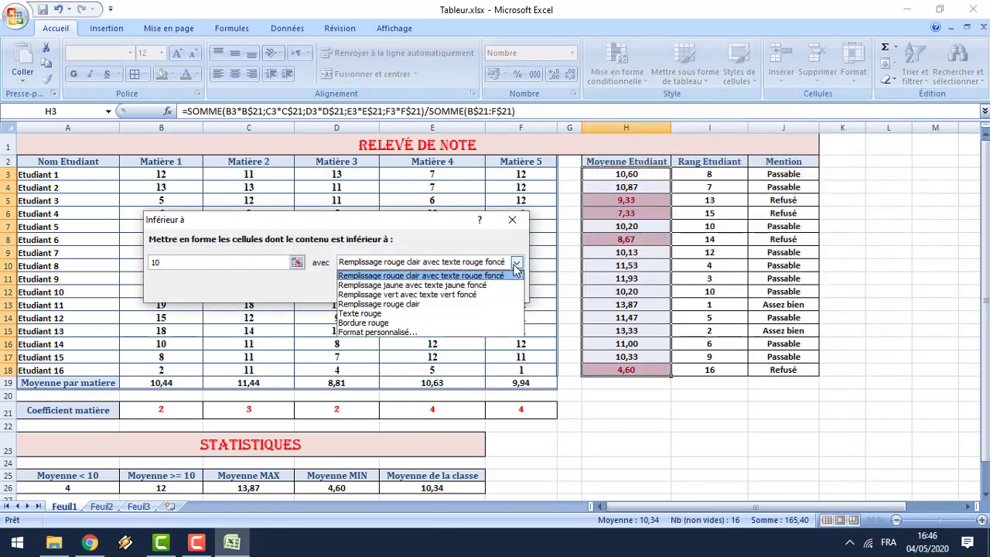
{"action": "left_click", "coordinate": [467, 276]}
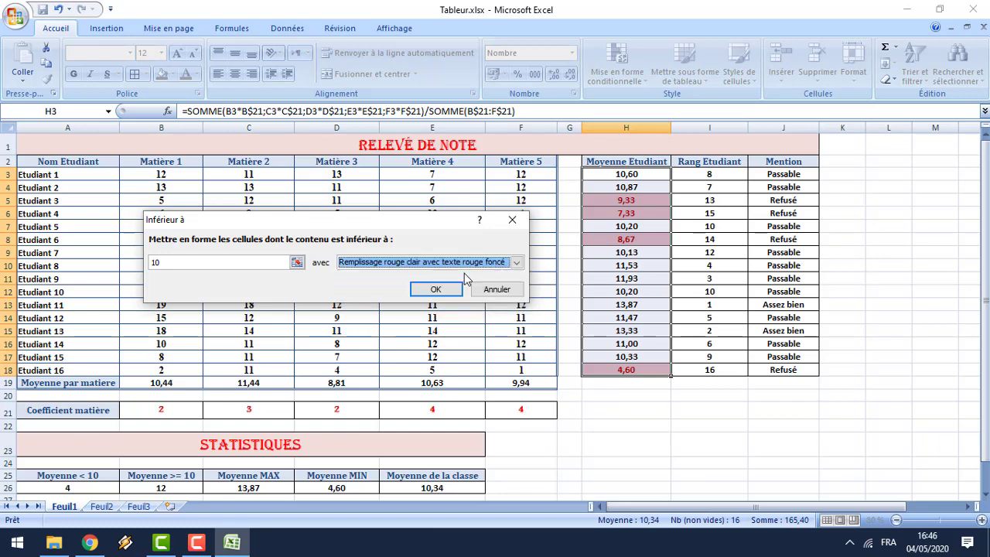
{"action": "left_click", "coordinate": [437, 291]}
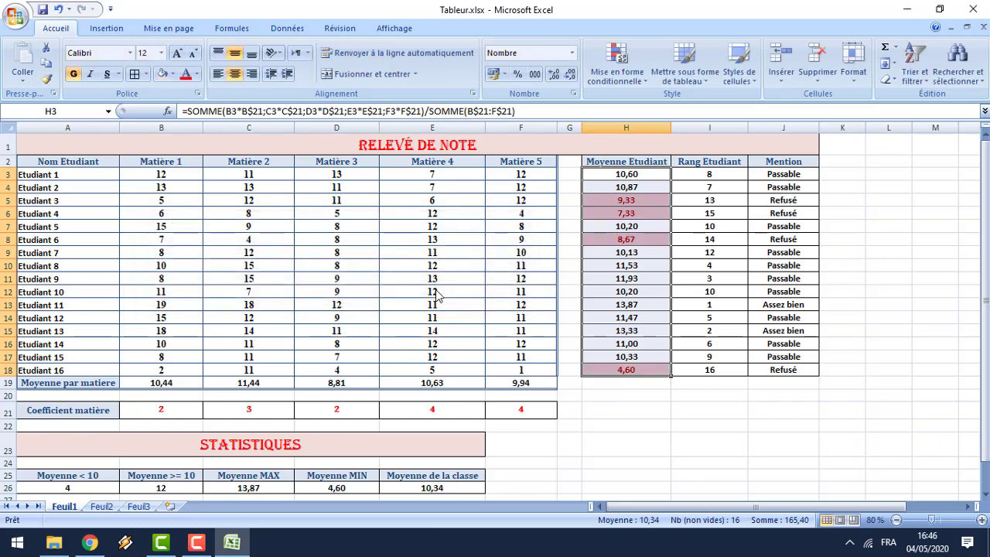
{"action": "left_click", "coordinate": [741, 488]}
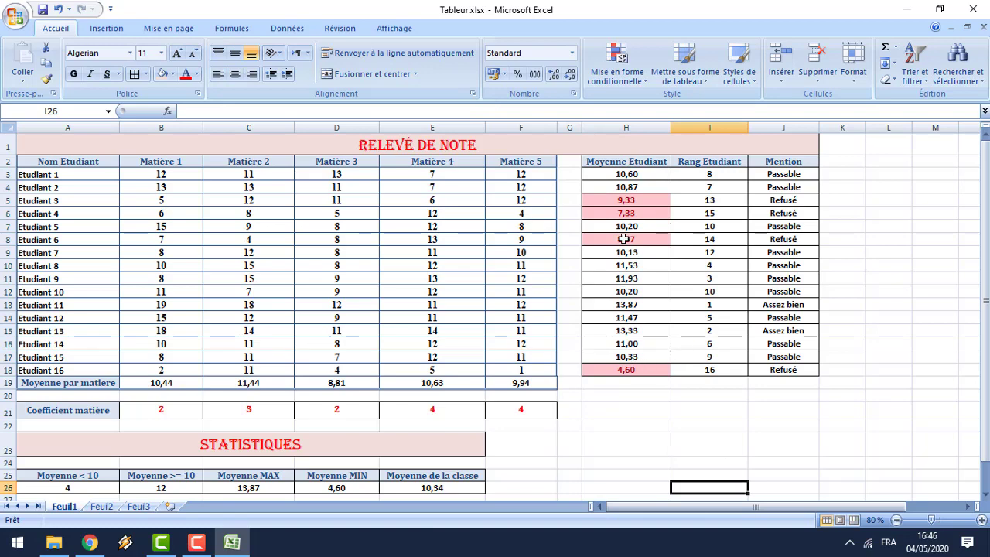
Highlight the mentions in J3:J18 containing "Assez bien" with green fill and dark green text
{"action": "left_click_drag", "start_coordinate": [784, 175], "coordinate": [784, 370]}
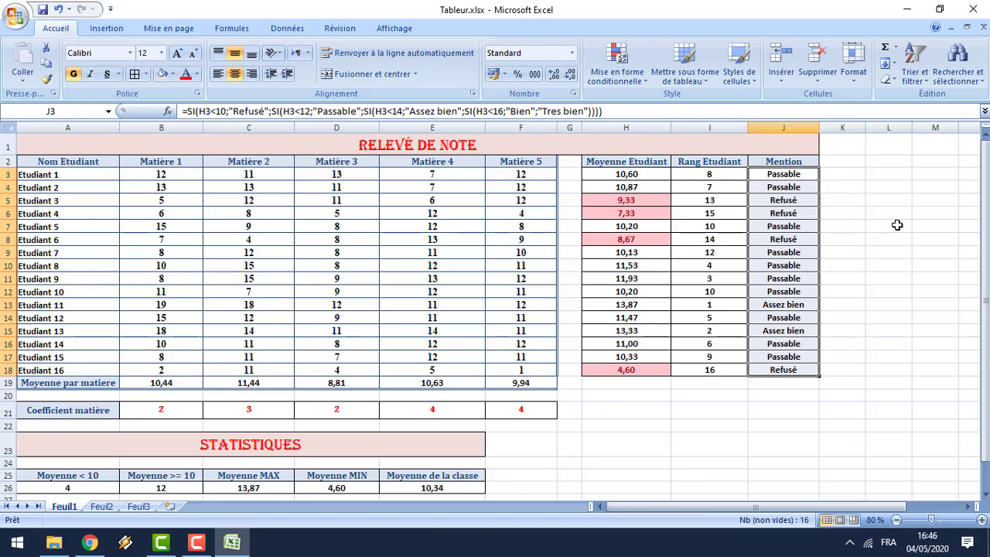
{"action": "left_click", "coordinate": [645, 85]}
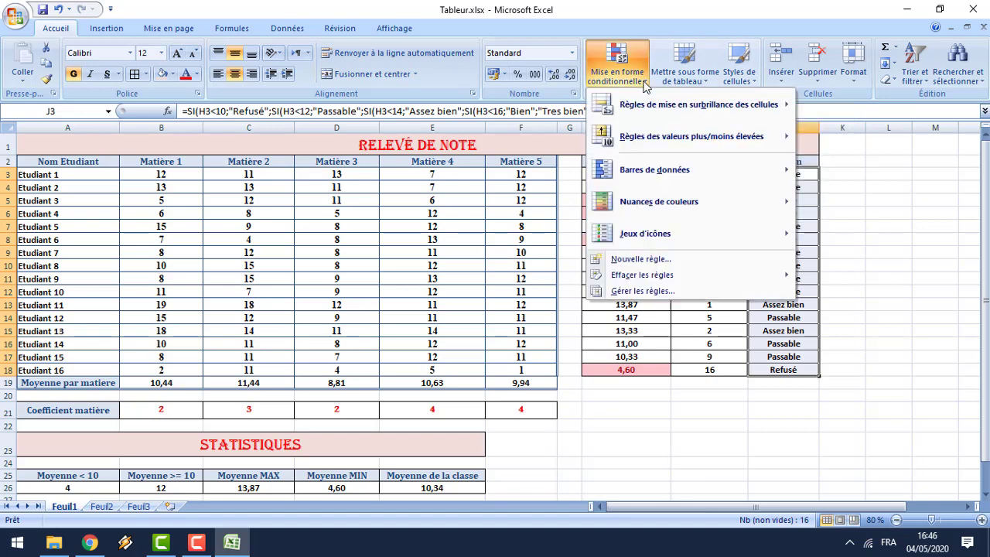
{"action": "mouse_move", "coordinate": [650, 105]}
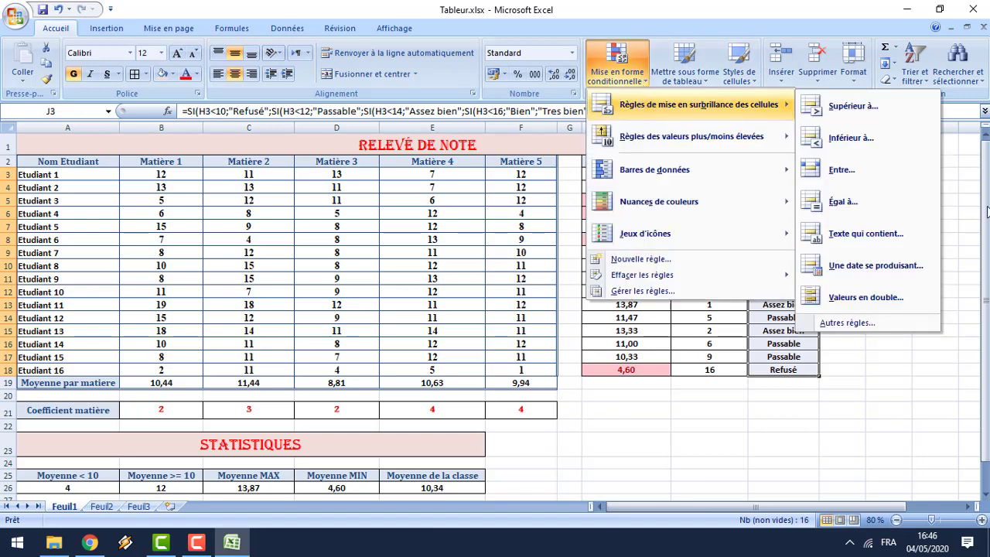
{"action": "left_click", "coordinate": [876, 236]}
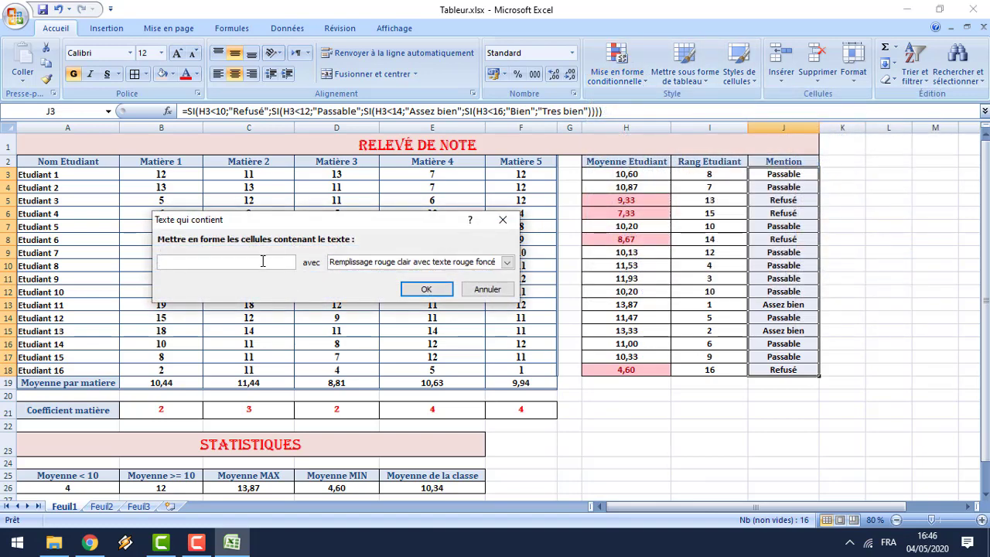
{"action": "type", "text": "As"}
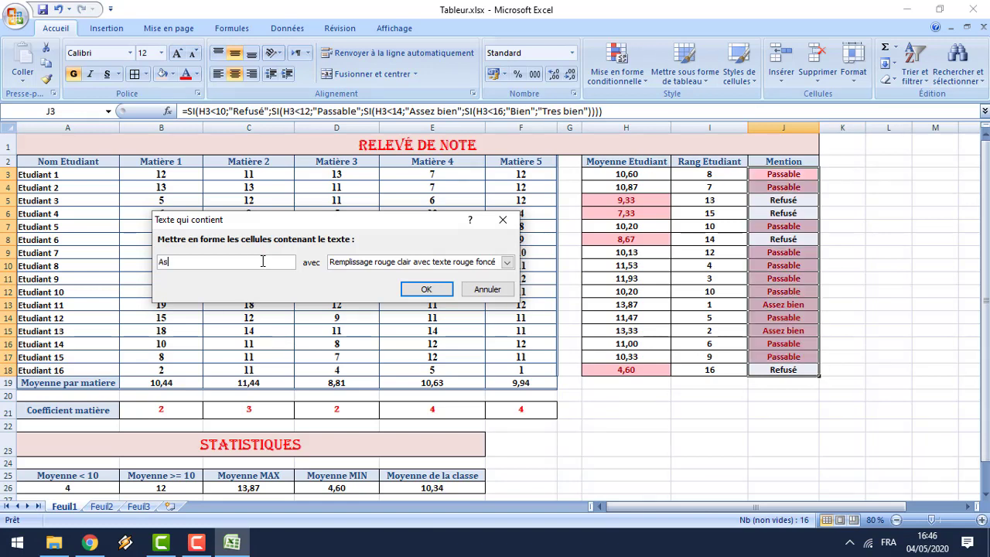
{"action": "type", "text": "sez bien"}
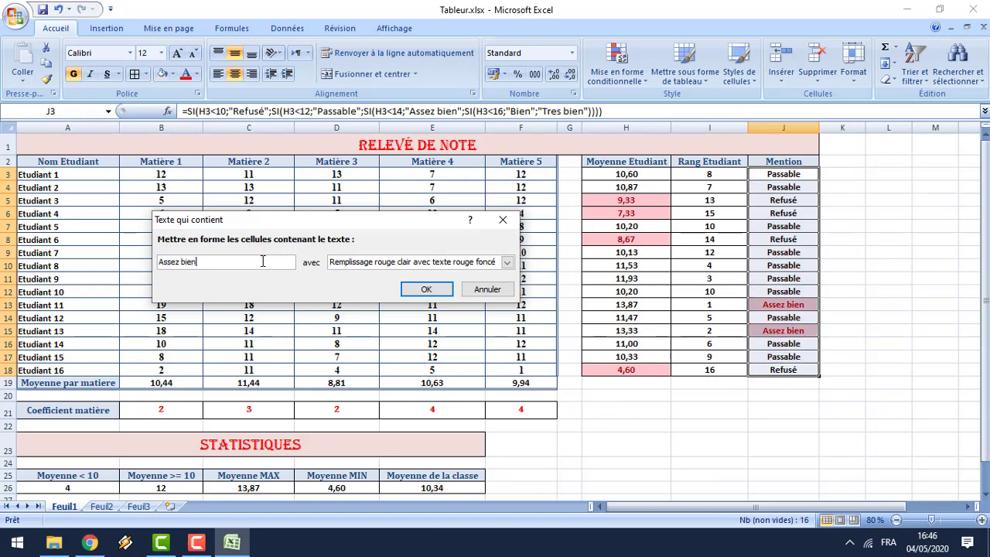
{"action": "left_click", "coordinate": [507, 263]}
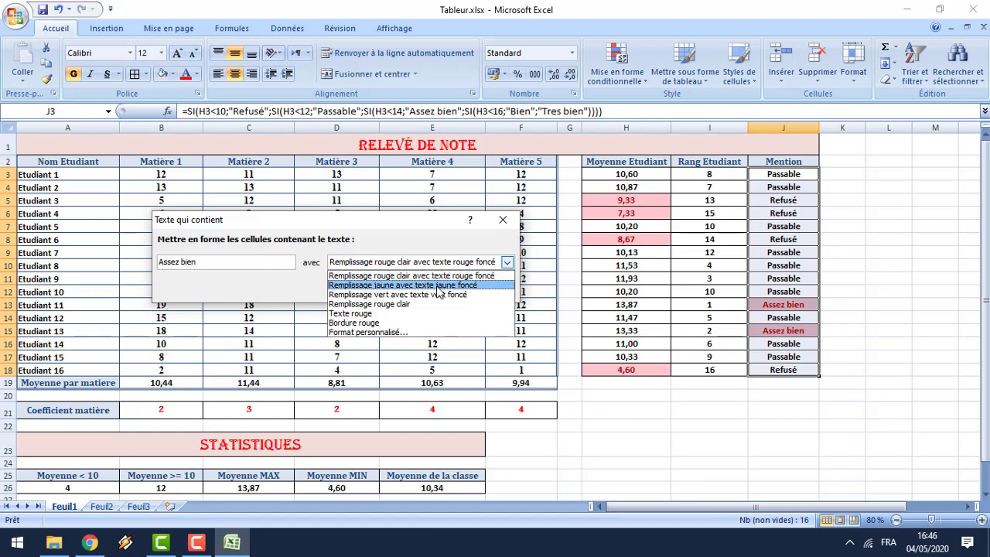
{"action": "left_click", "coordinate": [434, 295]}
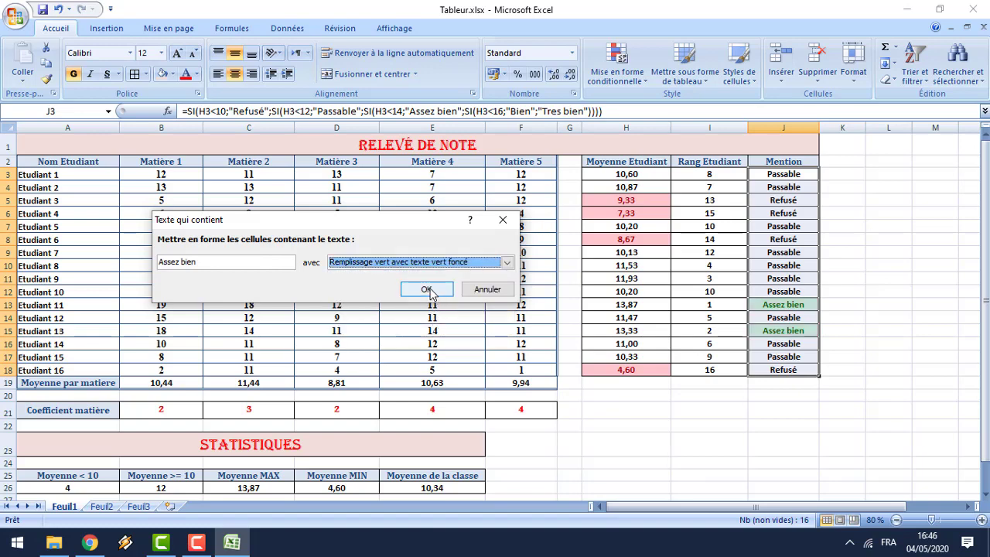
{"action": "left_click", "coordinate": [427, 289]}
{"action": "left_click", "coordinate": [899, 255]}
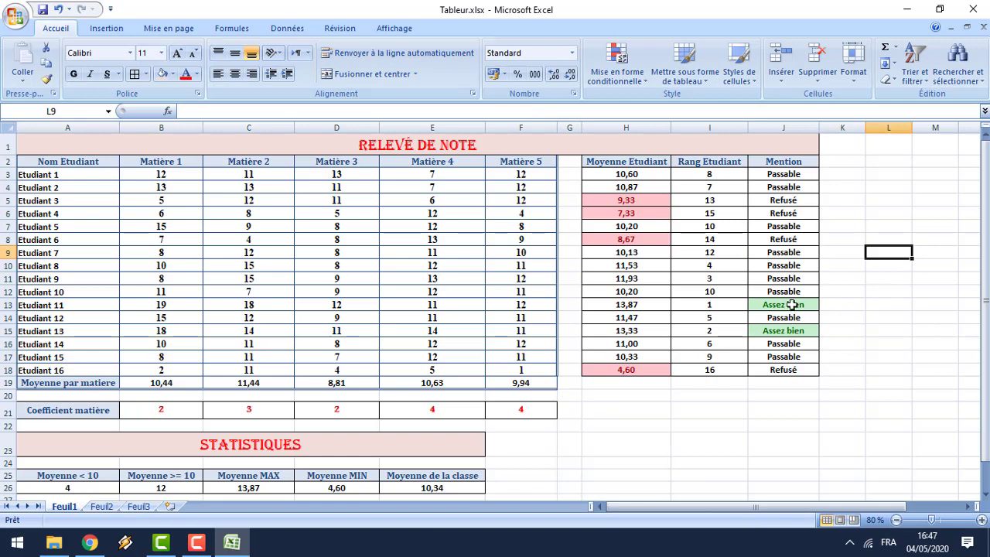
{"action": "left_click", "coordinate": [950, 322]}
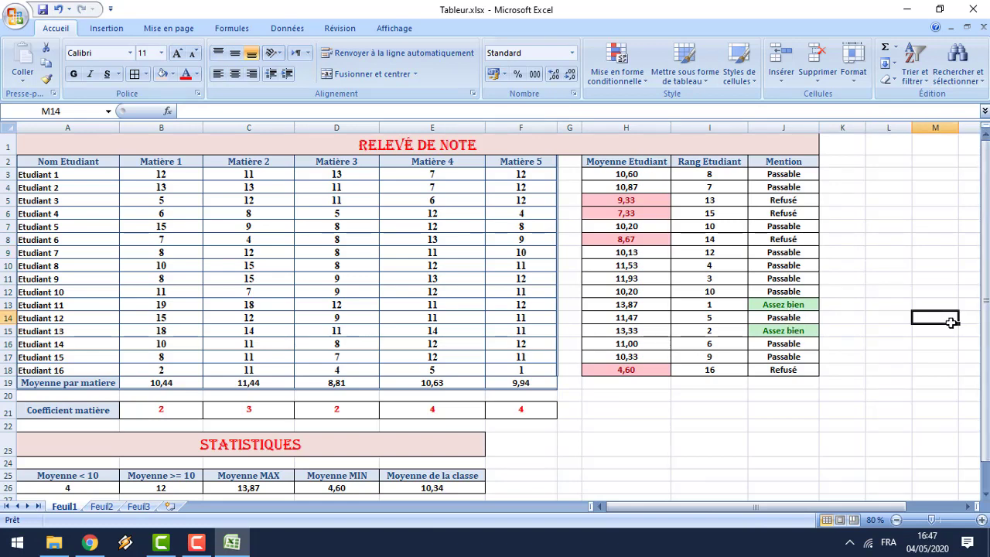
{"action": "left_click", "coordinate": [786, 450]}
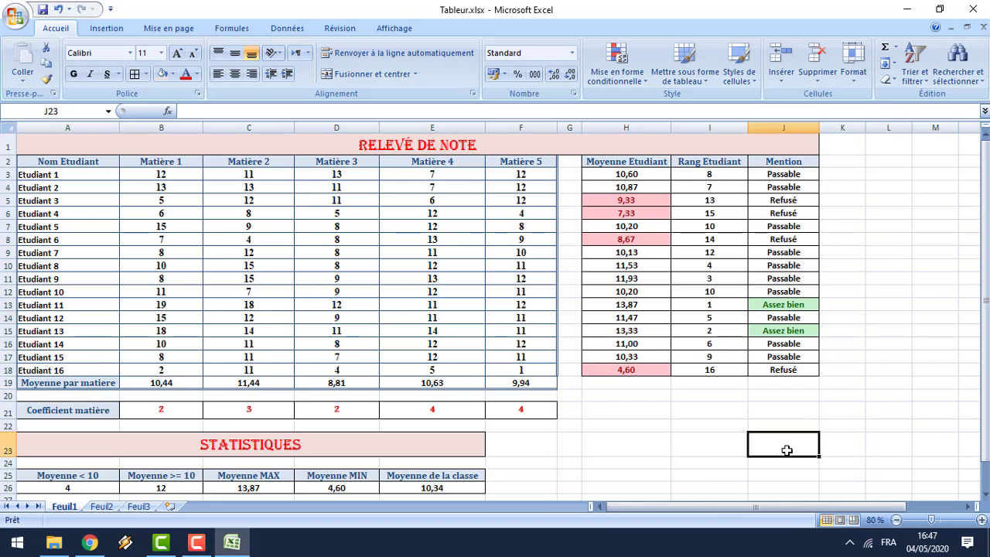
Insert a basic 2D pie chart from A25:B26 and place it just below the Moyenne Etudiant, Rang and Mention table
{"action": "left_click", "coordinate": [70, 476]}
{"action": "left_click_drag", "start_coordinate": [70, 476], "coordinate": [147, 483]}
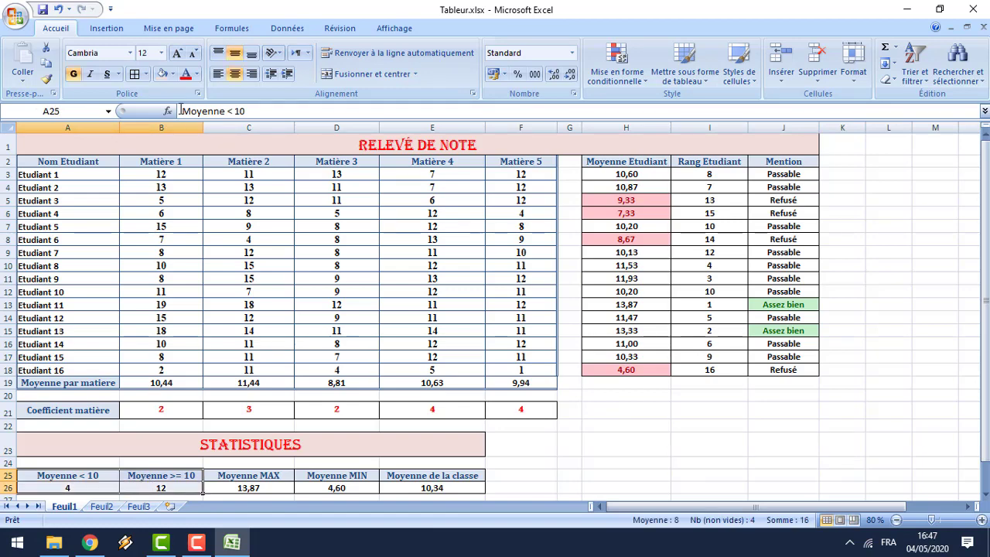
{"action": "left_click", "coordinate": [108, 31]}
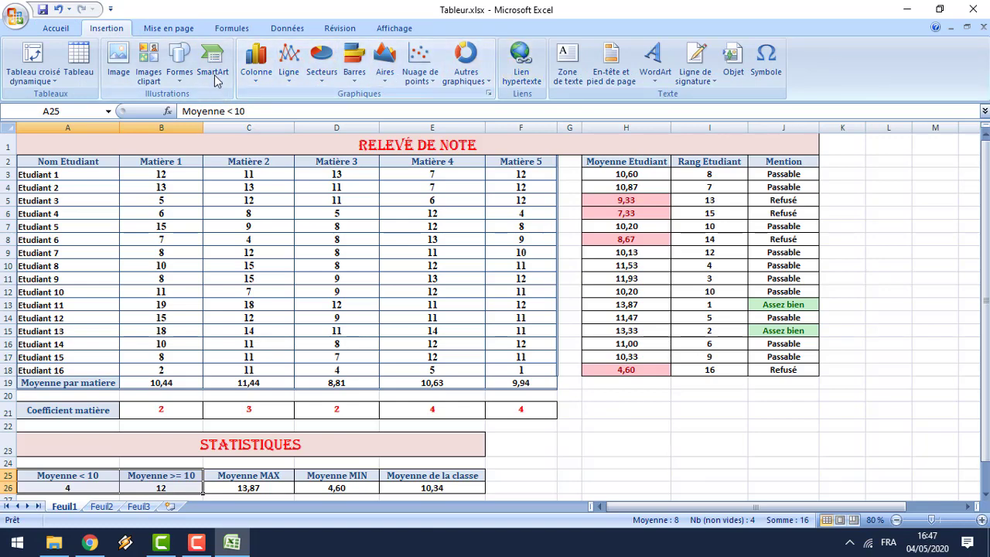
{"action": "left_click", "coordinate": [256, 63]}
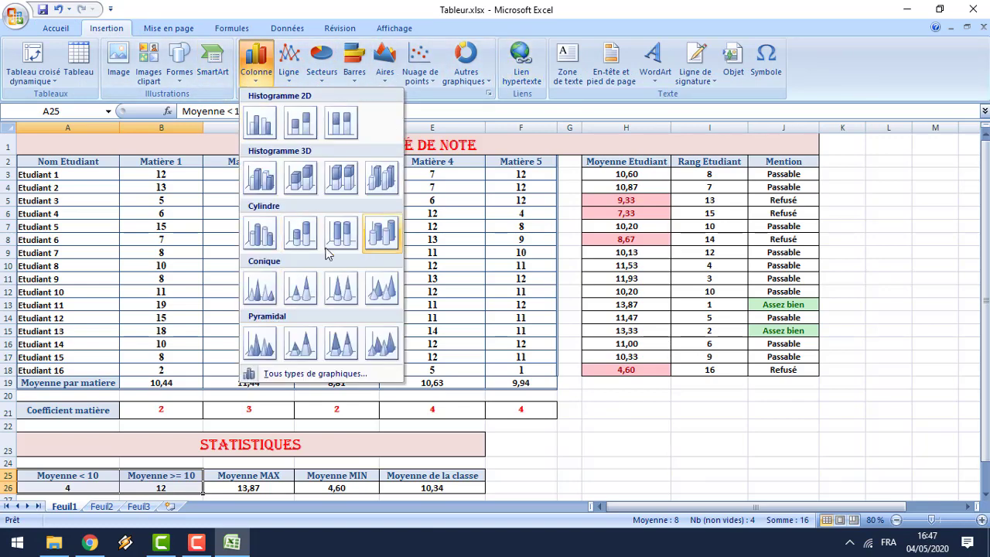
{"action": "left_click", "coordinate": [324, 71]}
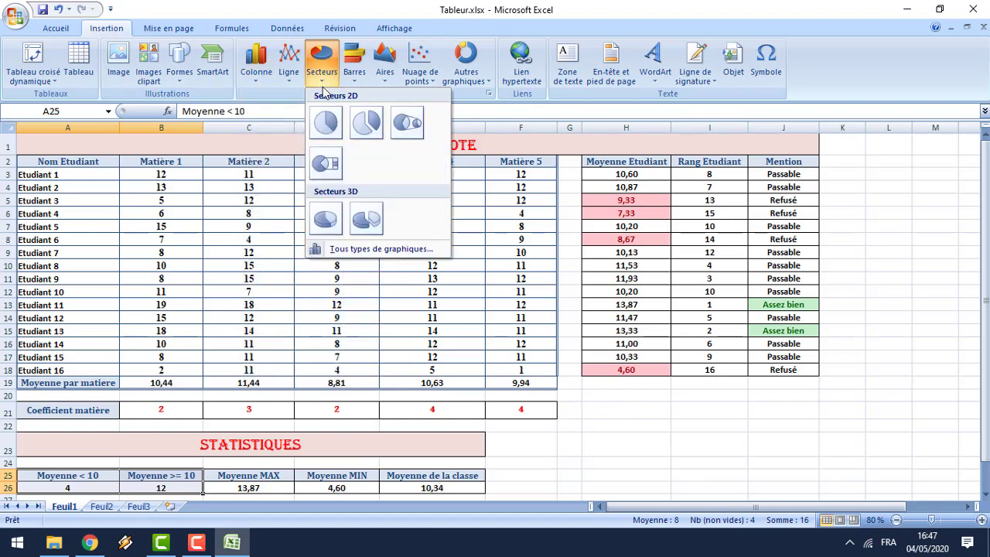
{"action": "left_click", "coordinate": [326, 121]}
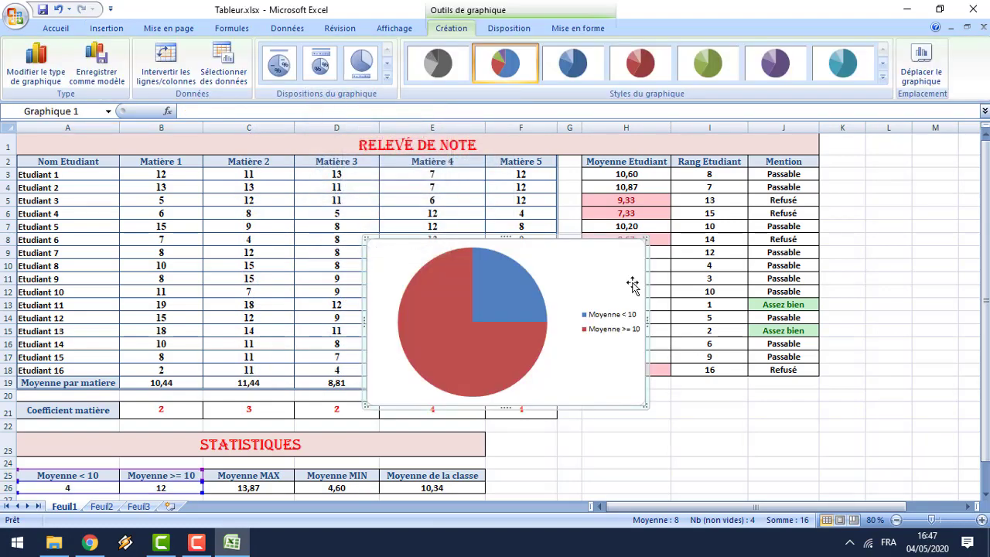
{"action": "left_click_drag", "start_coordinate": [603, 241], "coordinate": [825, 381]}
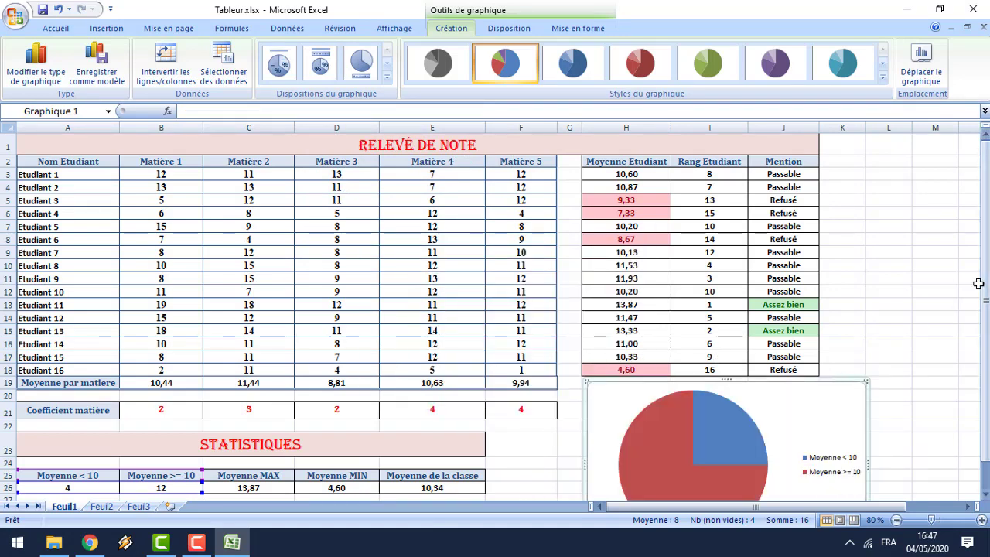
Apply the pie chart layout with a title, percentage labels and a side legend, and set the chart title to "Résultat"
{"action": "left_click_drag", "start_coordinate": [987, 289], "coordinate": [987, 293]}
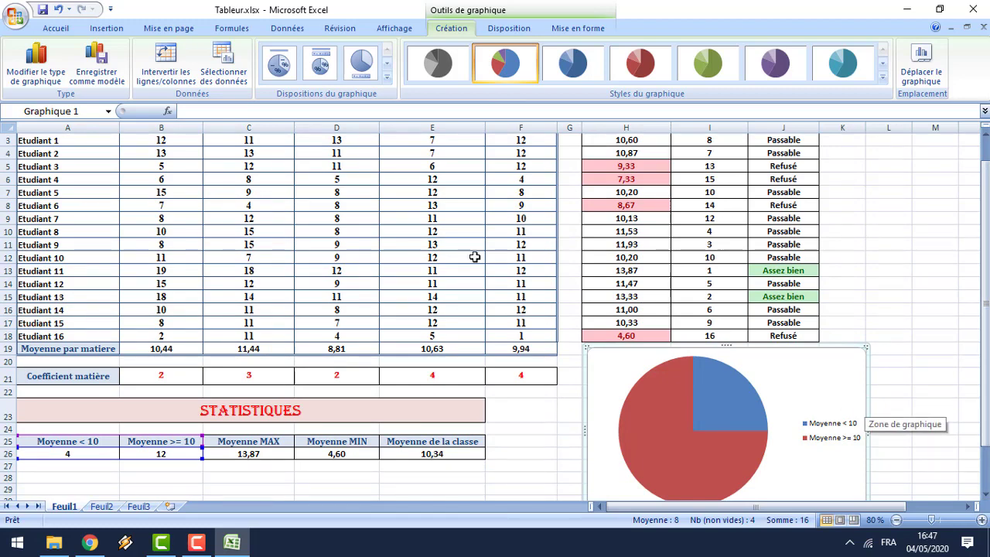
{"action": "left_click", "coordinate": [386, 76]}
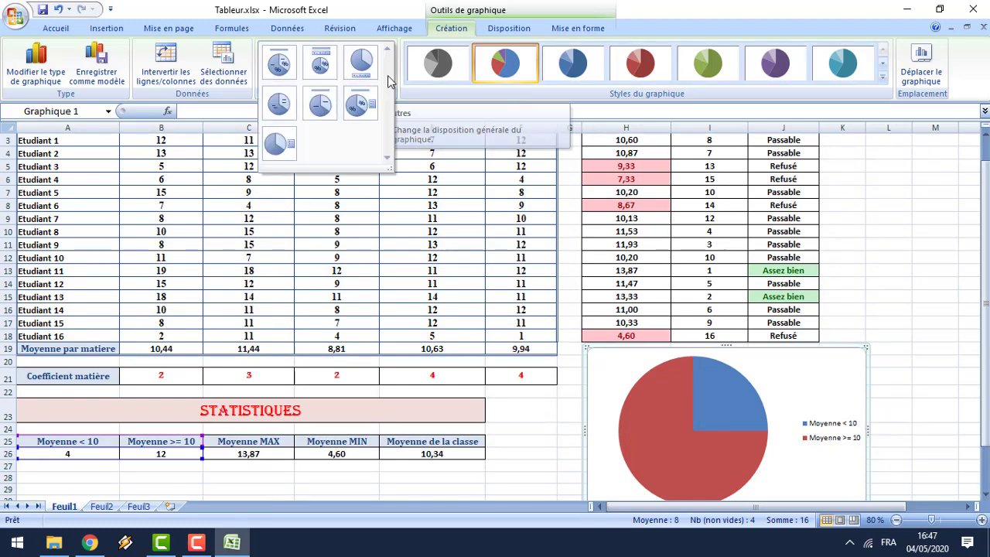
{"action": "left_click", "coordinate": [358, 106]}
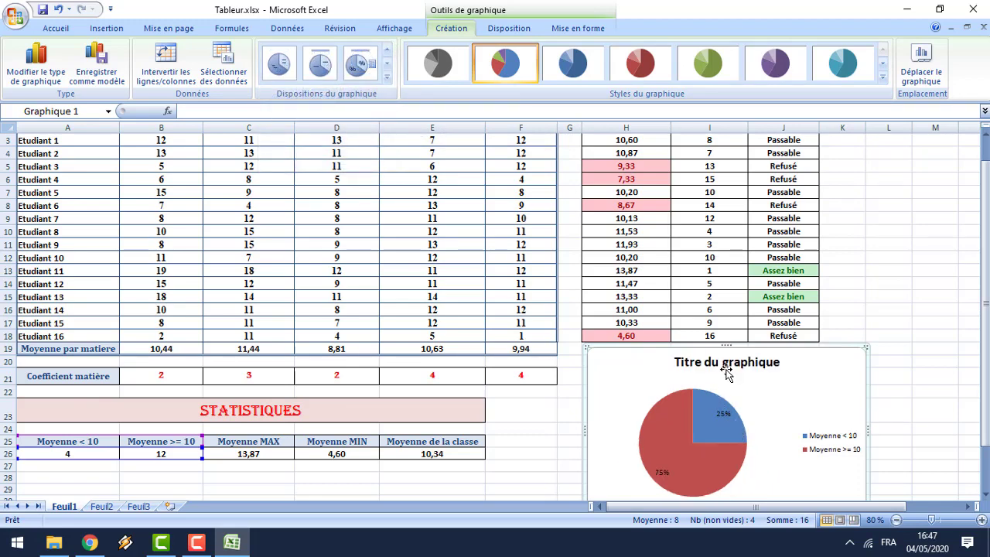
{"action": "left_click", "coordinate": [724, 365]}
{"action": "double_click", "coordinate": [712, 362]}
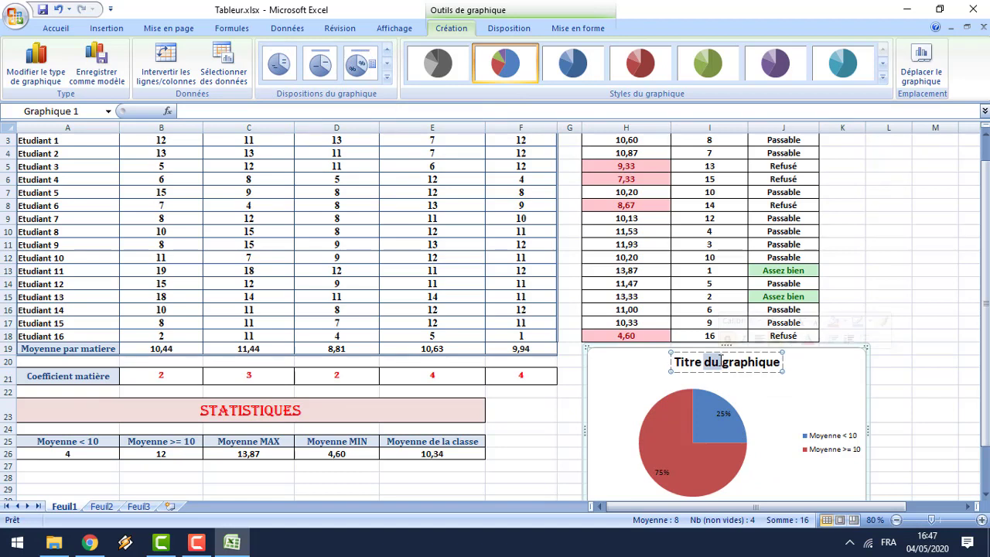
{"action": "triple_click", "coordinate": [720, 362]}
{"action": "type", "text": "R"}
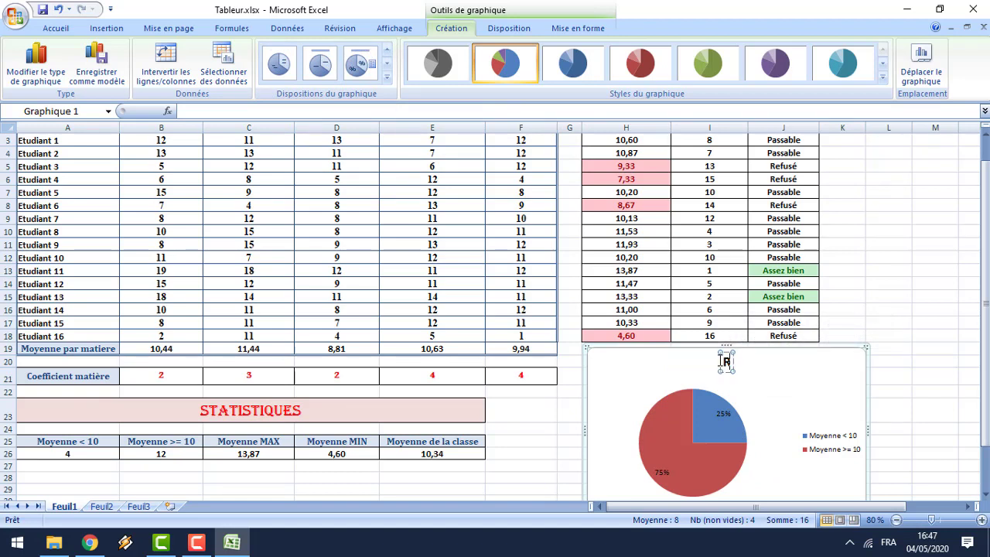
{"action": "type", "text": "ésultat"}
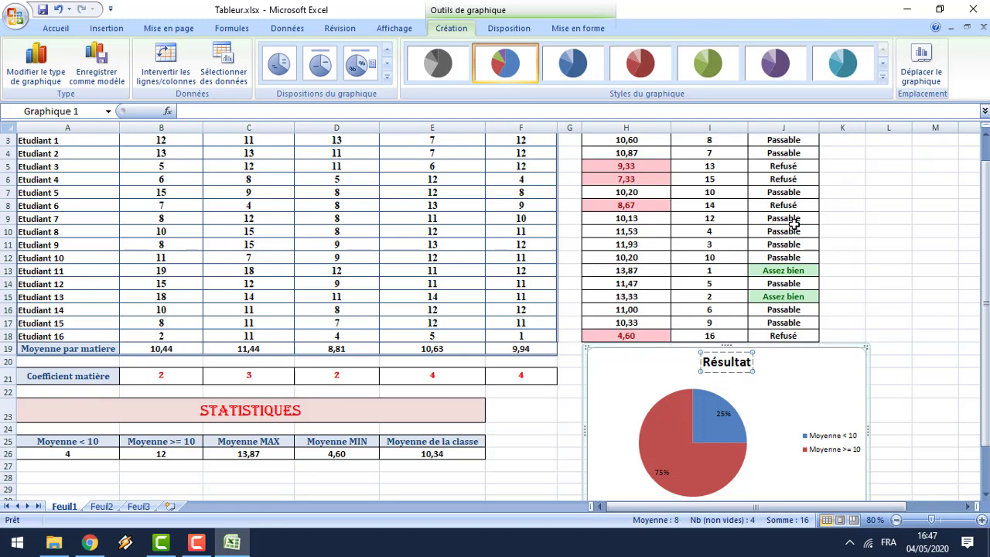
Apply the multicolour chart style with a black background to the Résultat pie chart
{"action": "left_click", "coordinate": [883, 78]}
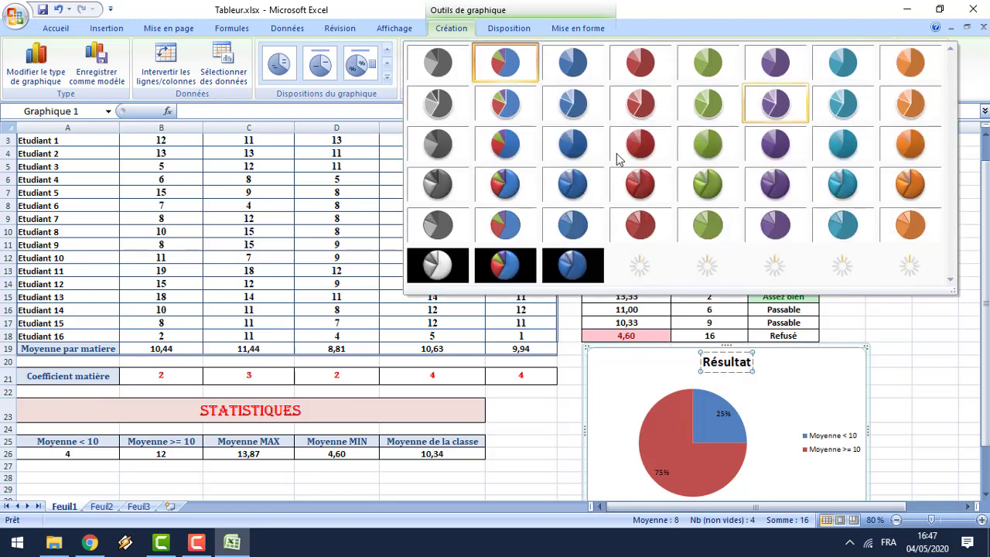
{"action": "left_click", "coordinate": [507, 265]}
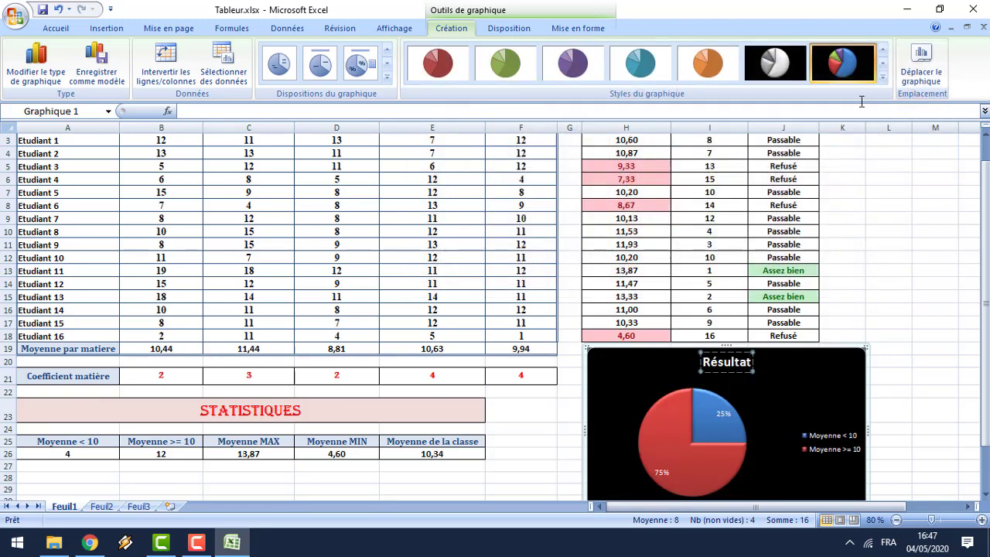
Move the Résultat pie chart to a new sheet named "Graphique"
{"action": "left_click", "coordinate": [922, 68]}
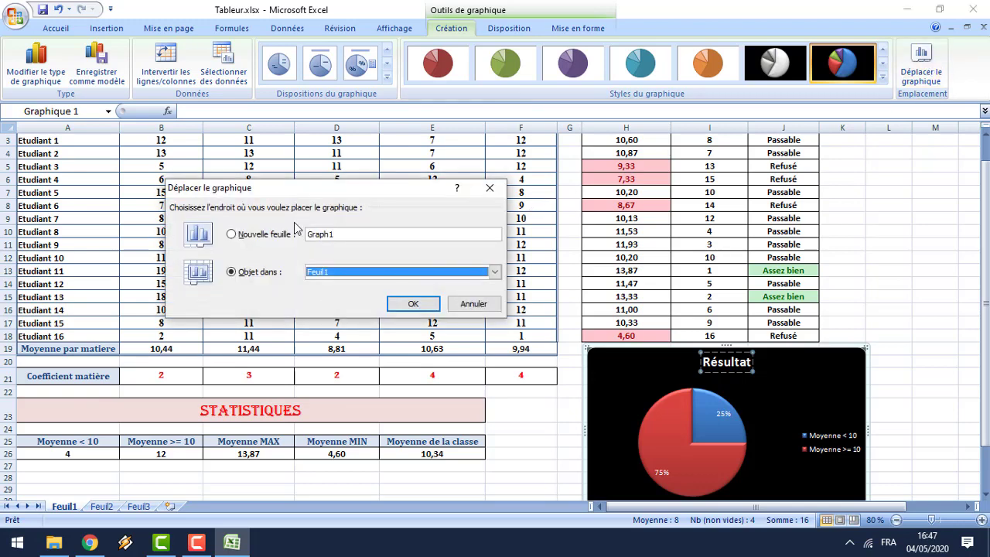
{"action": "left_click", "coordinate": [265, 234]}
{"action": "left_click", "coordinate": [339, 235]}
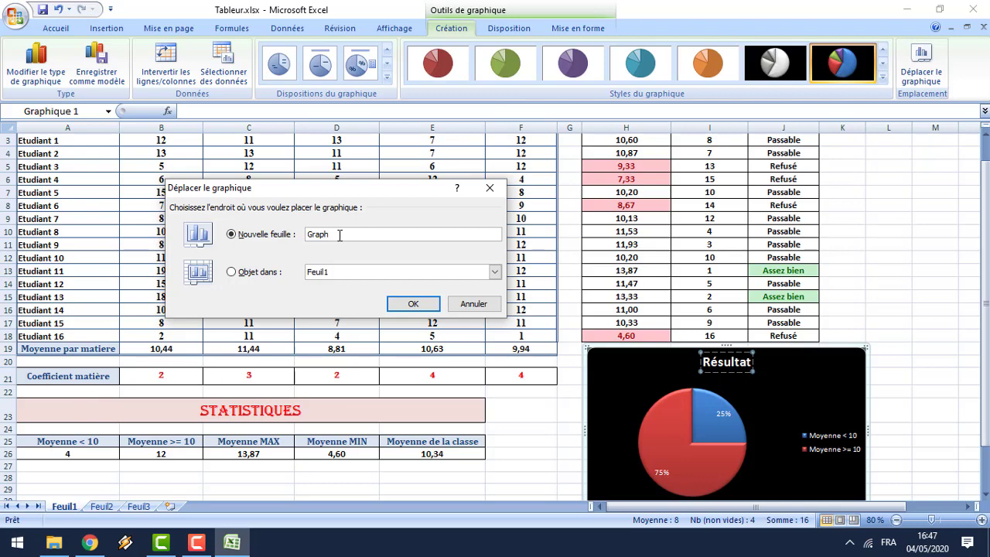
{"action": "type", "text": "ique"}
{"action": "left_click", "coordinate": [404, 305]}
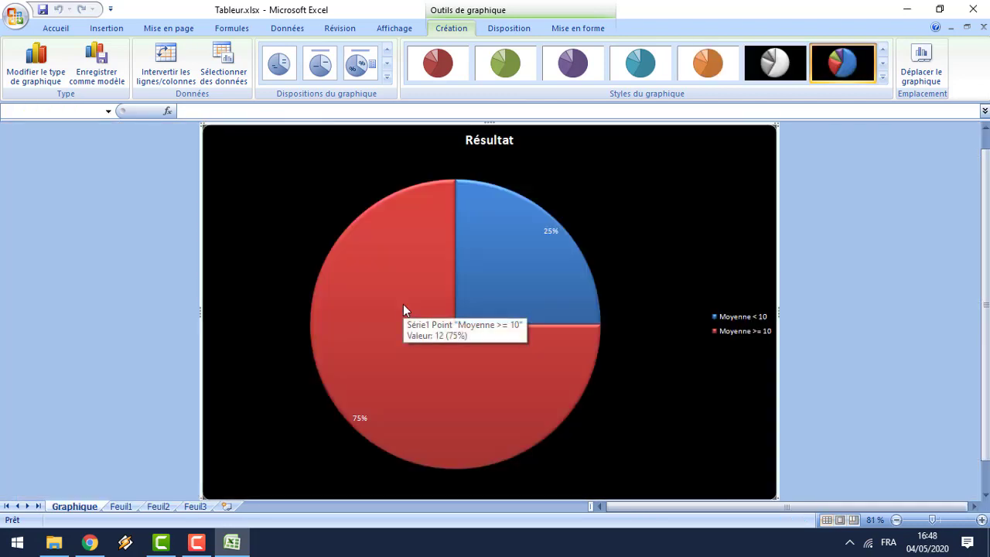
Add the values to the pie chart's data labels alongside the percentages
{"action": "left_click", "coordinate": [549, 229]}
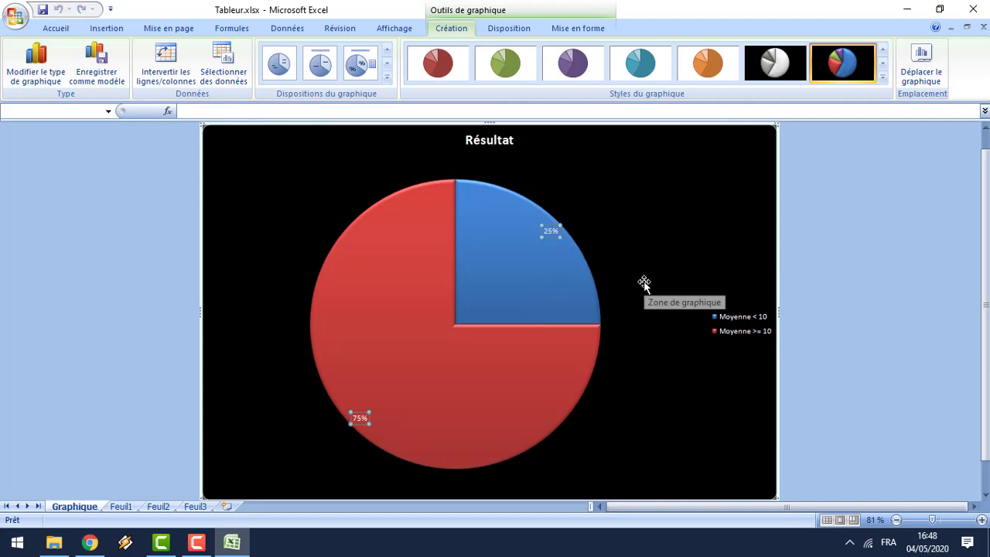
{"action": "right_click", "coordinate": [470, 277]}
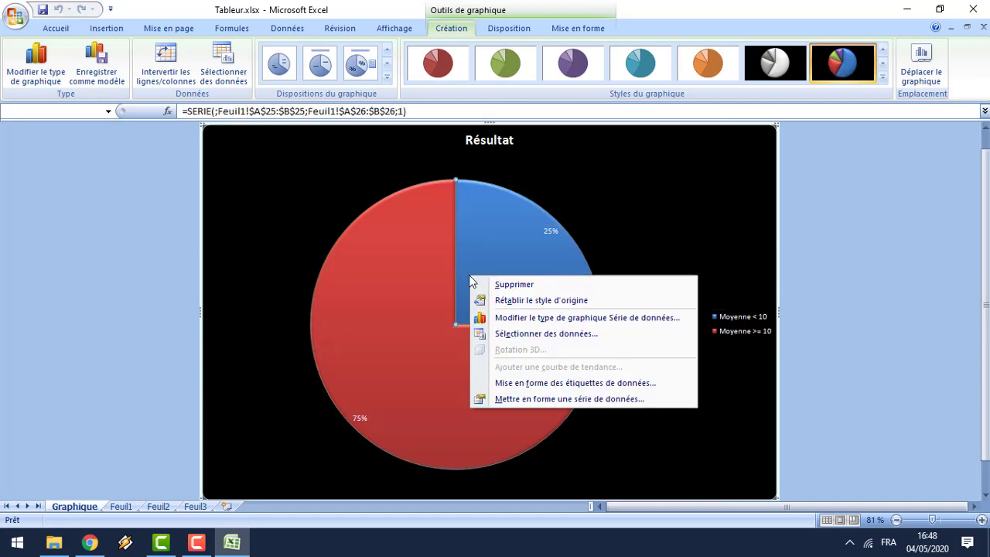
{"action": "left_click", "coordinate": [548, 384]}
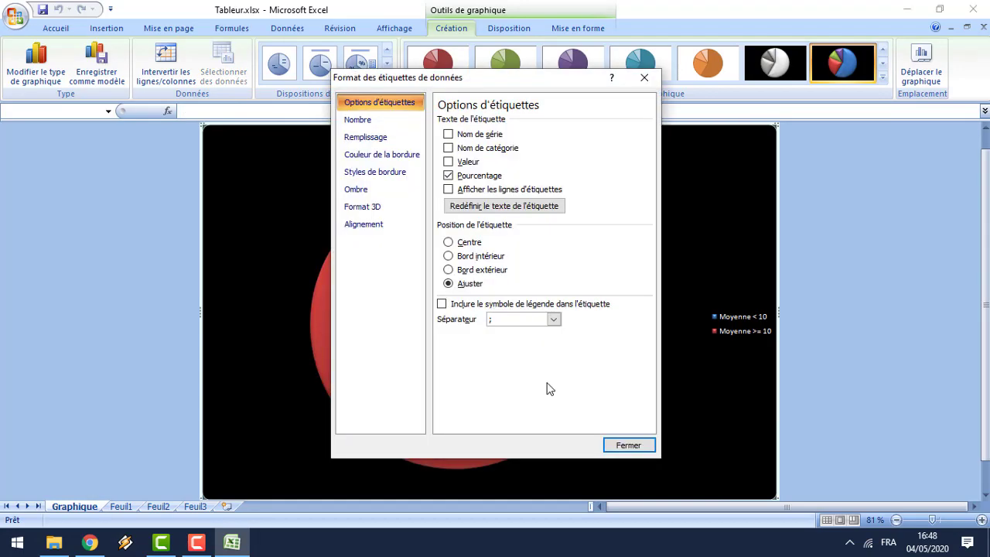
{"action": "left_click", "coordinate": [458, 163]}
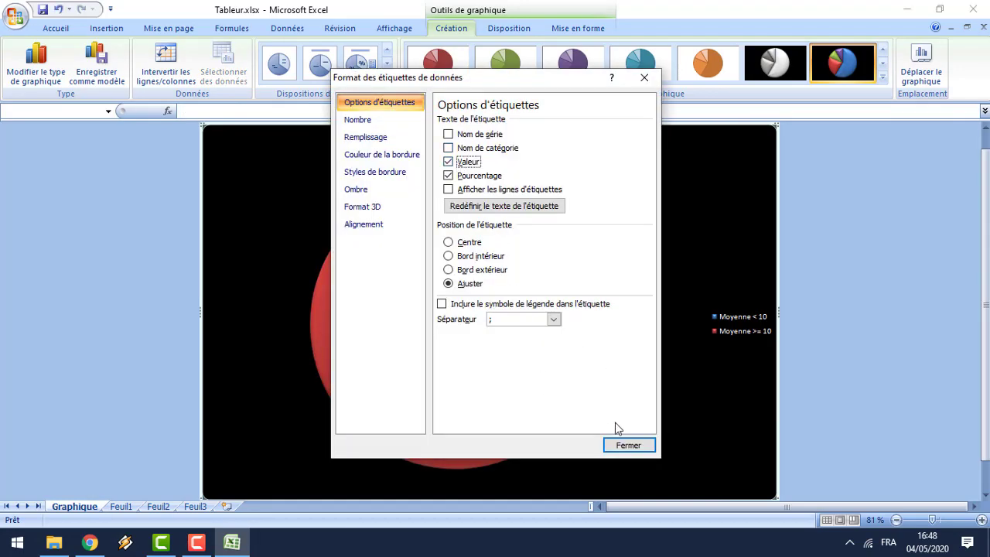
{"action": "left_click", "coordinate": [617, 446]}
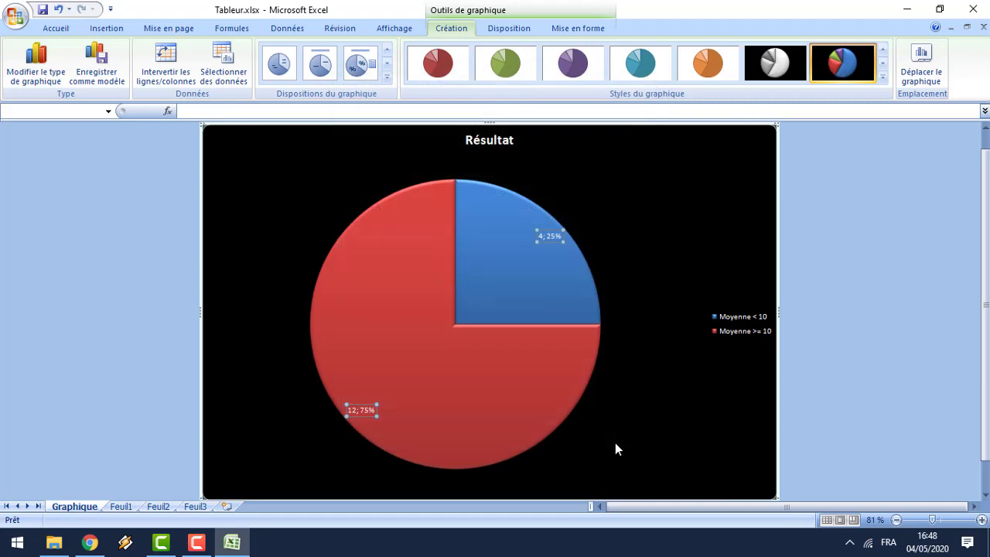
Replace the value in the blue slice's label with "Non Admis", keeping the percentage on a second line without the separator
{"action": "left_click", "coordinate": [540, 235]}
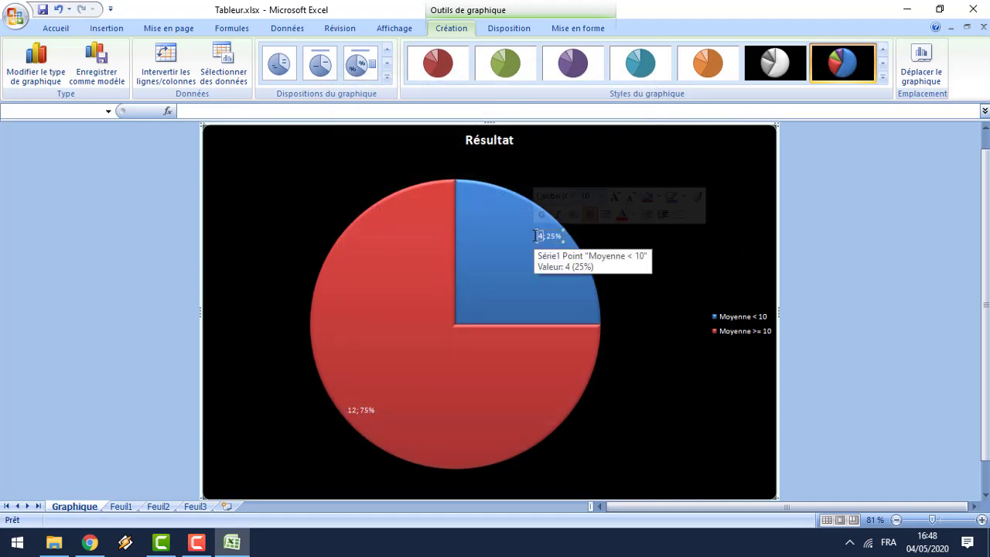
{"action": "type", "text": "Non Adm"}
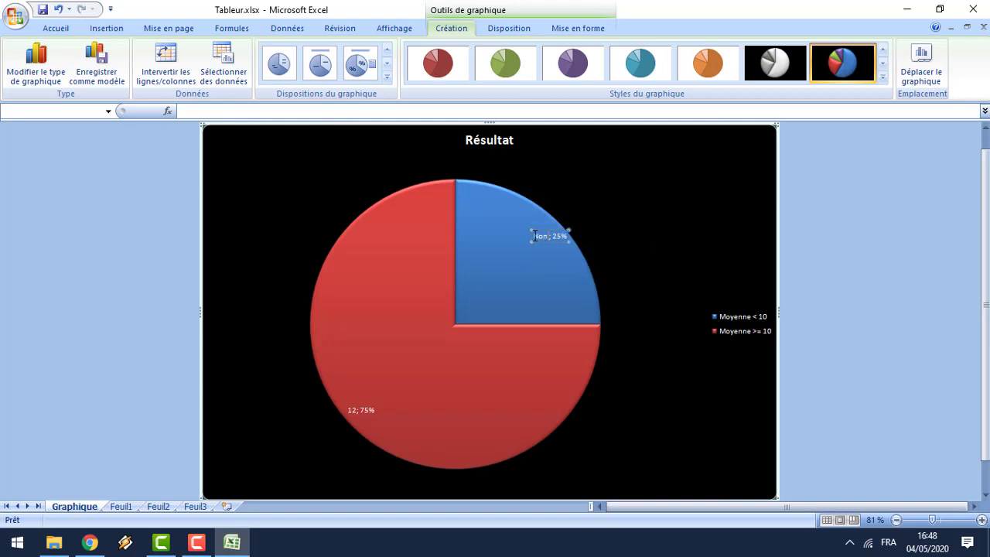
{"action": "type", "text": "is"}
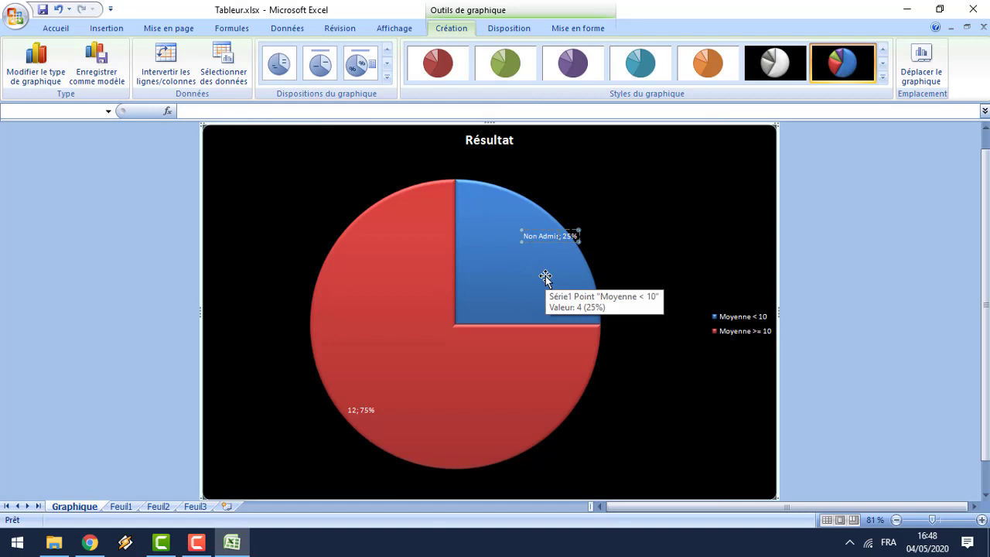
{"action": "type", "text": "s"}
{"action": "key", "text": "Delete"}
{"action": "key", "text": "Delete"}
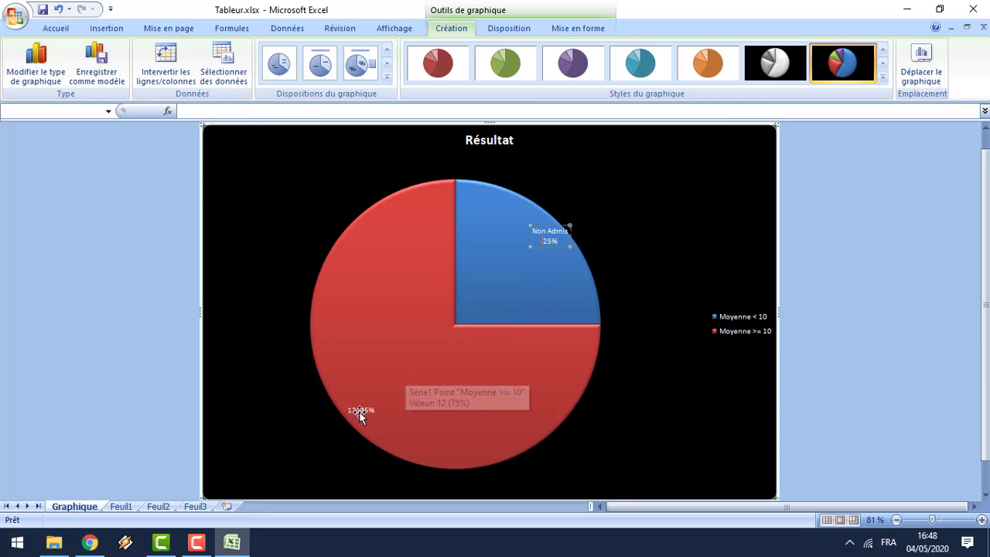
Replace the value in the red slice's label with "Admis", keeping the percentage on a second line without the separator
{"action": "left_click", "coordinate": [360, 410]}
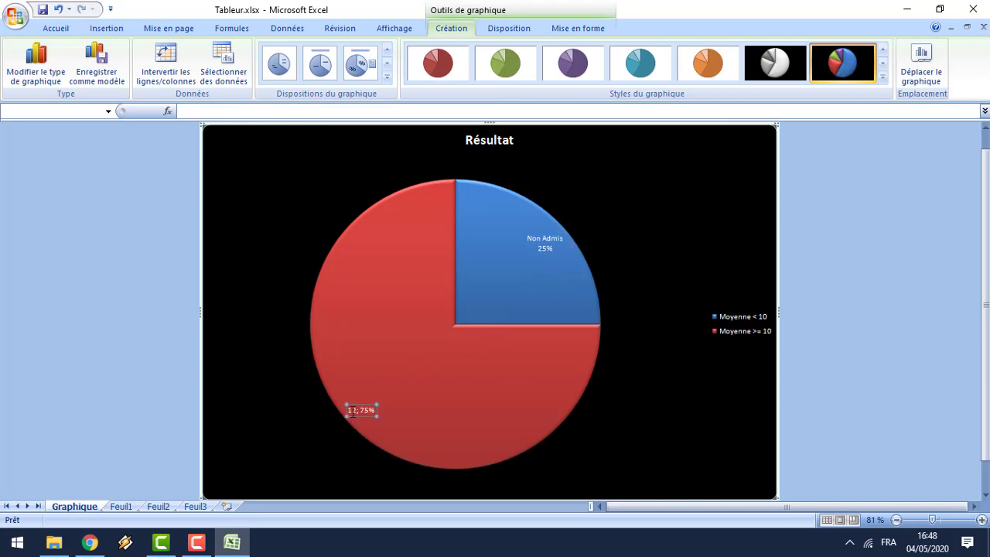
{"action": "key", "text": "Delete"}
{"action": "key", "text": "Delete"}
{"action": "key", "text": "Delete"}
{"action": "key", "text": "Delete"}
{"action": "type", "text": "Admis"}
{"action": "key", "text": "Return"}
{"action": "left_click", "coordinate": [446, 403]}
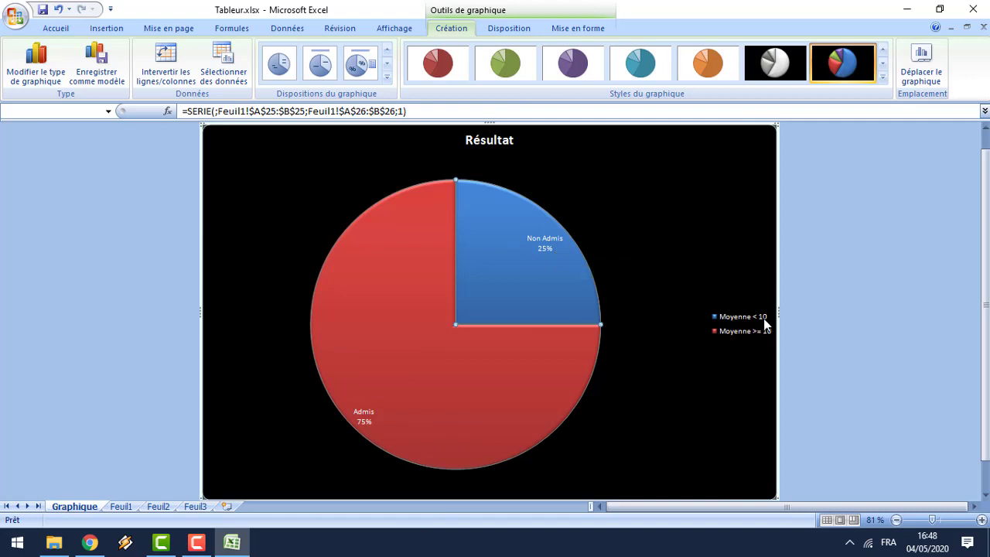
Return to the Feuil1 sheet and review the grades table from its title row
{"action": "left_click", "coordinate": [120, 507]}
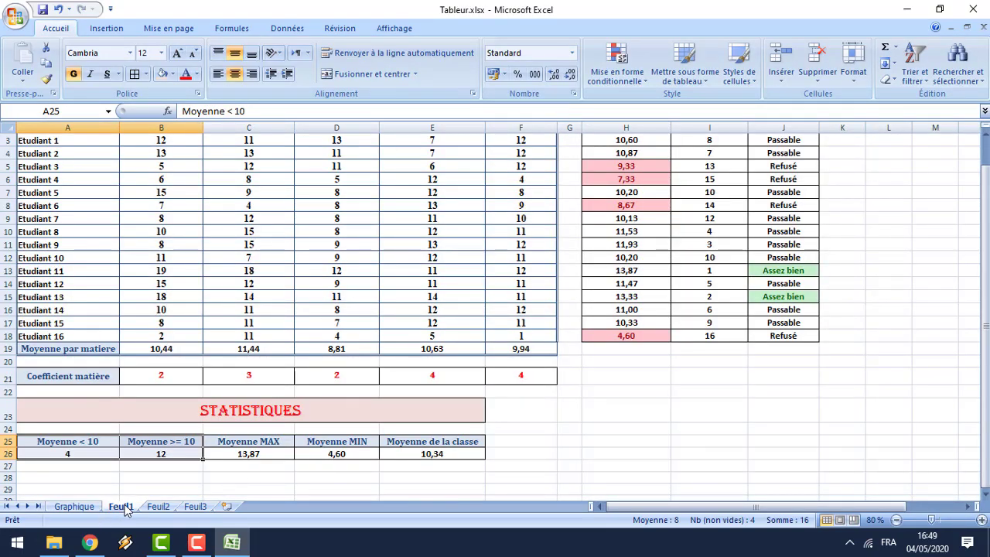
{"action": "left_click_drag", "start_coordinate": [982, 305], "coordinate": [979, 256]}
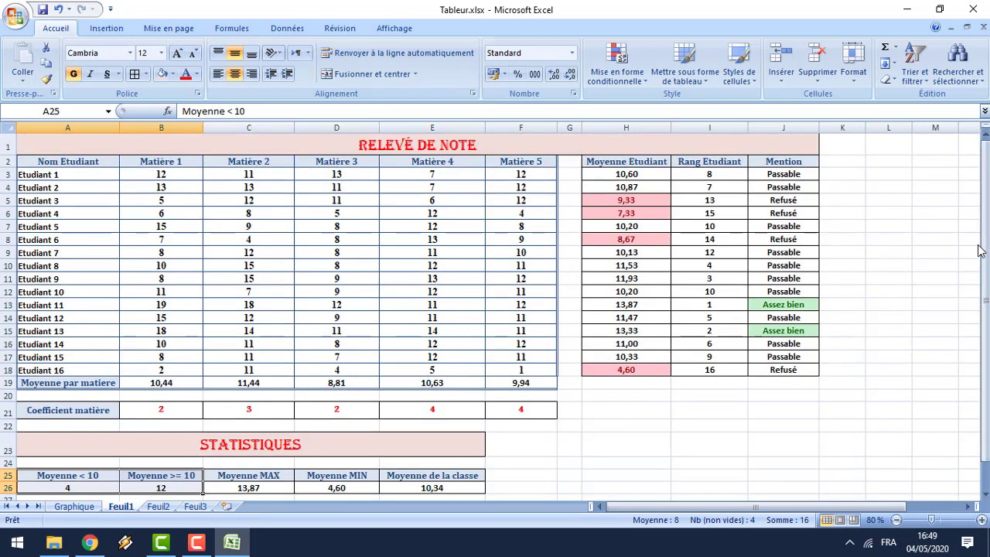